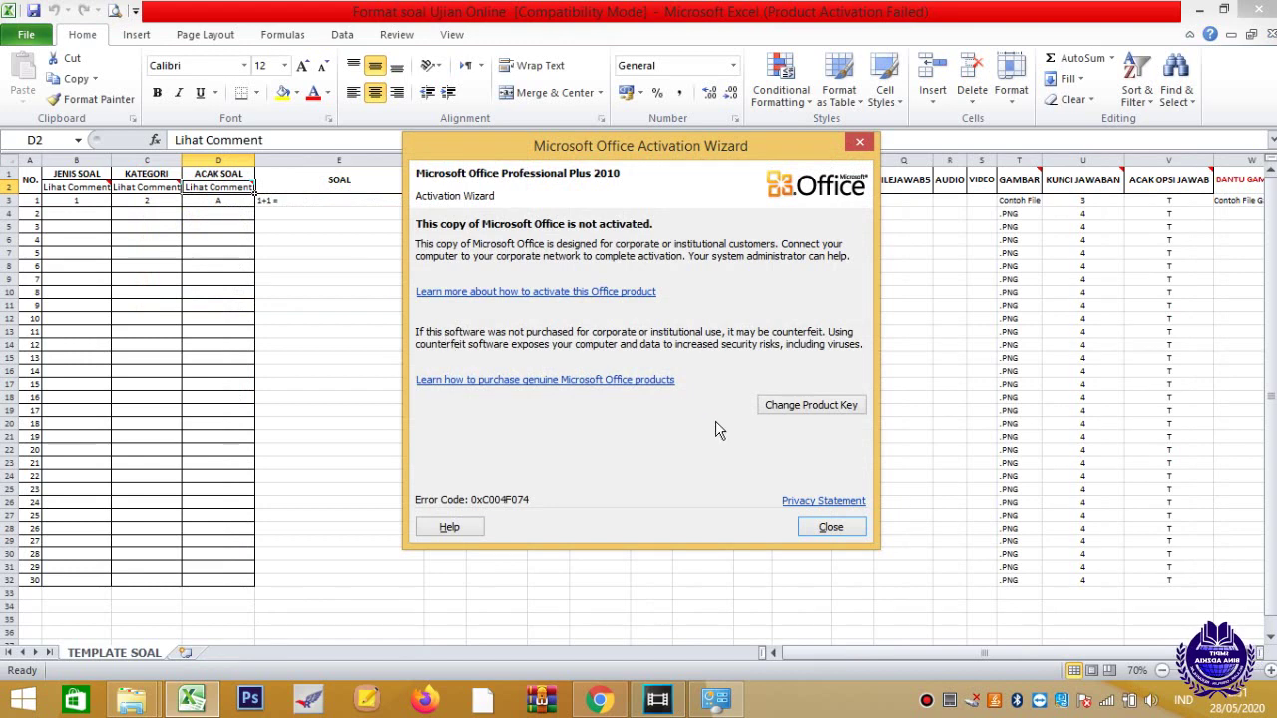
Dismiss the Office activation wizard and zoom the worksheet out to 60%.
click(824, 525)
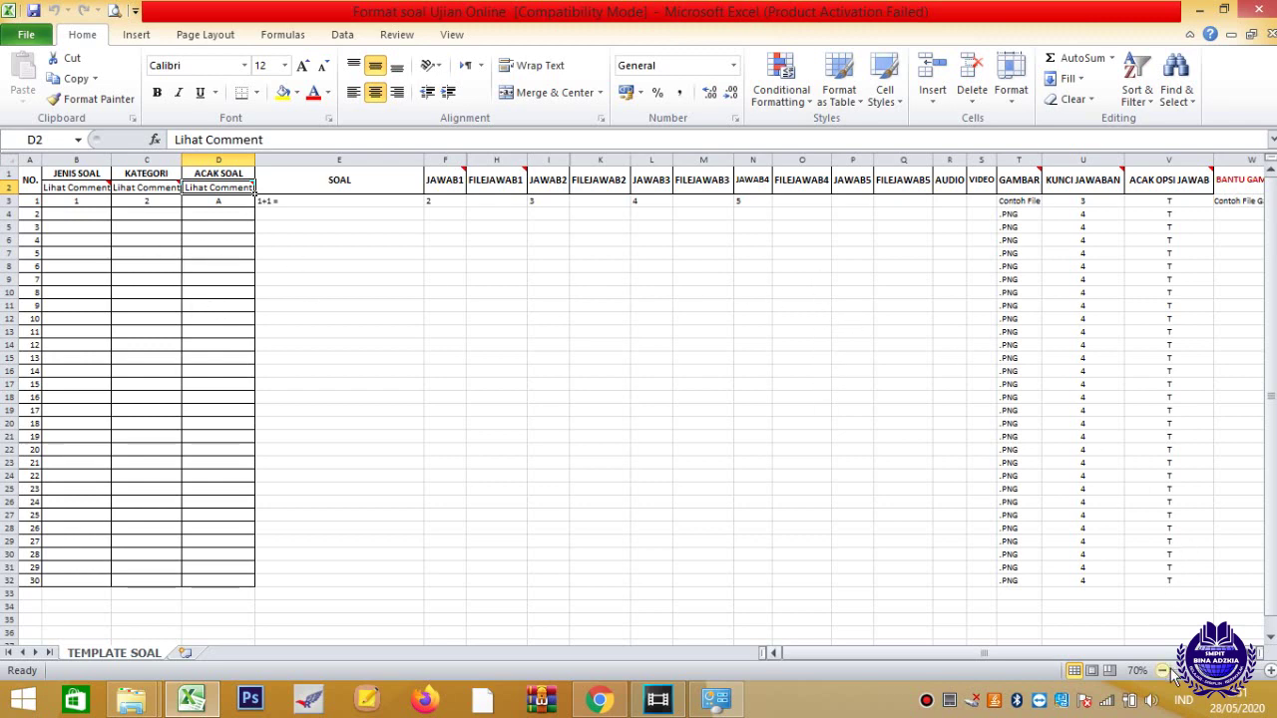
drag(1172, 671, 1210, 671)
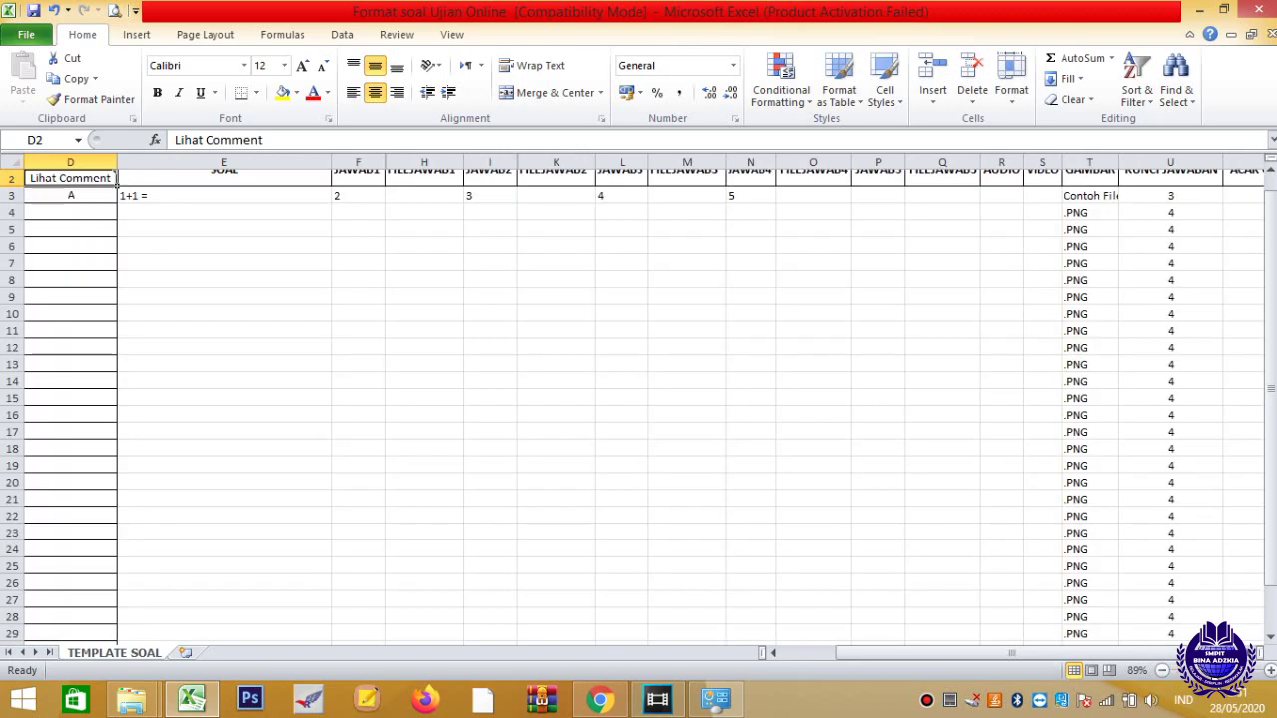
click(1161, 671)
click(1162, 671)
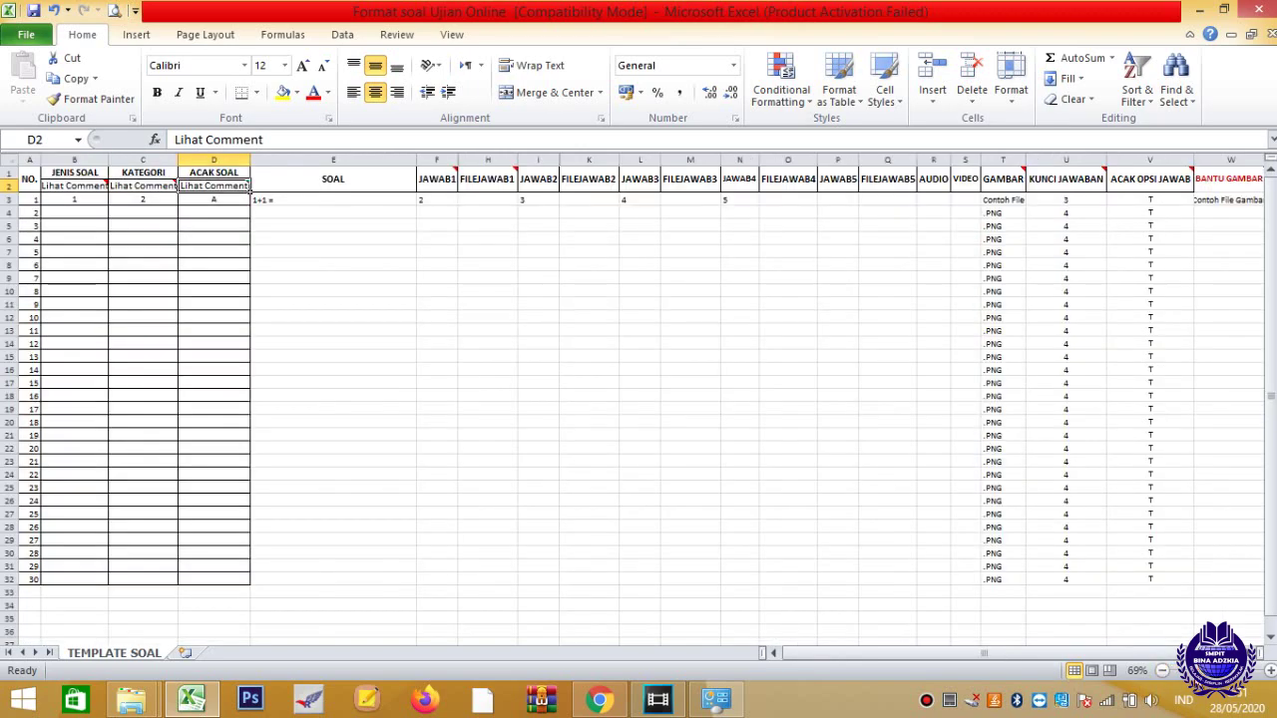
click(1162, 672)
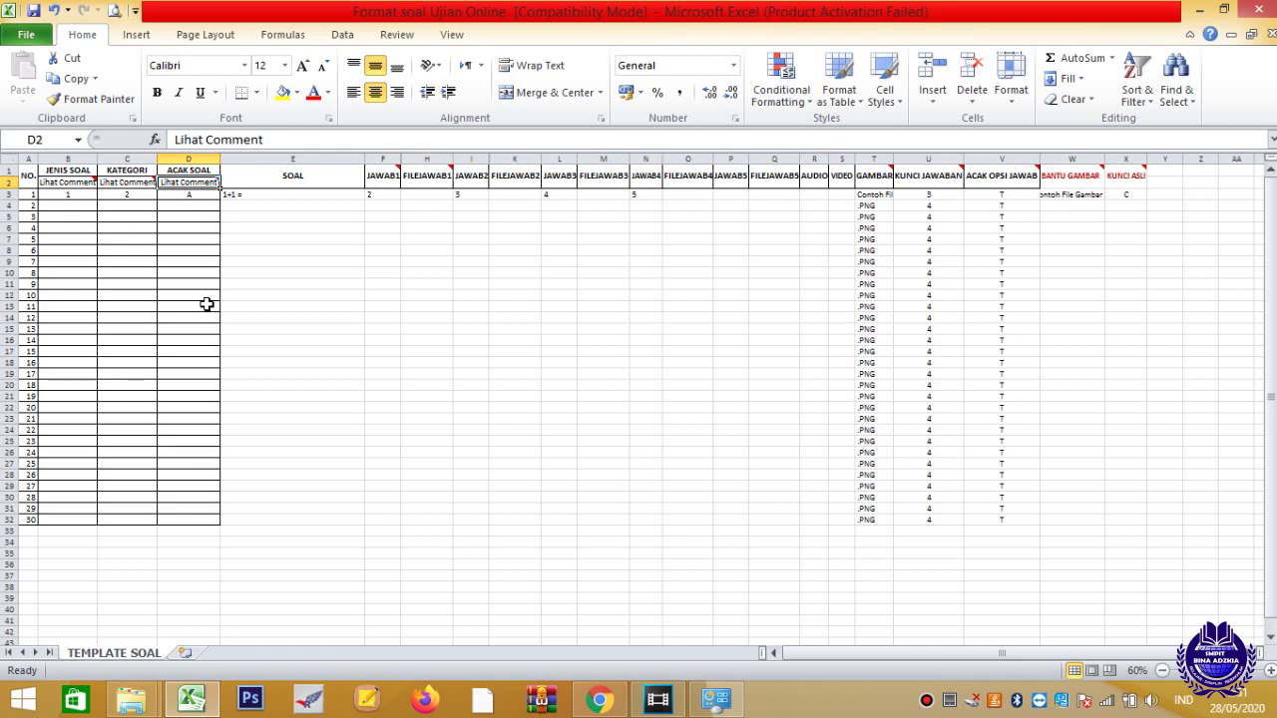
Examine the template's column headings from JENIS SOAL through the question, answer, file and media columns to KUNCI ASLI.
click(68, 171)
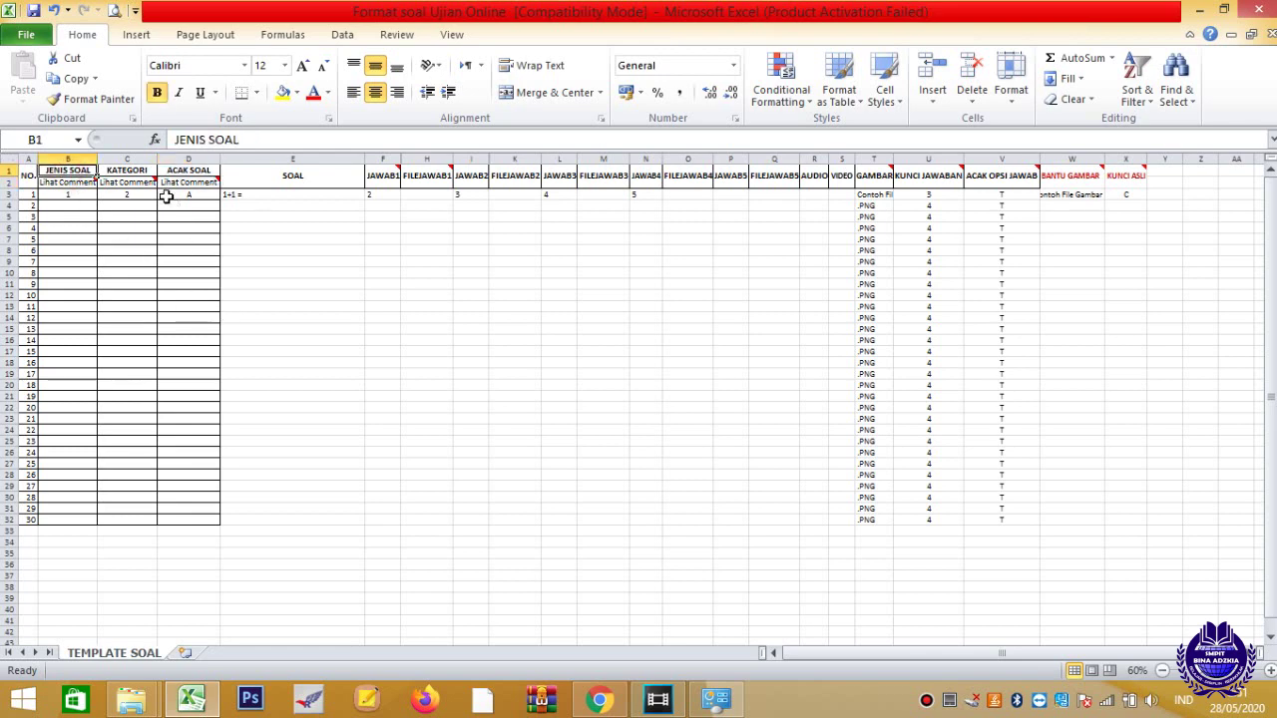
click(129, 170)
click(202, 172)
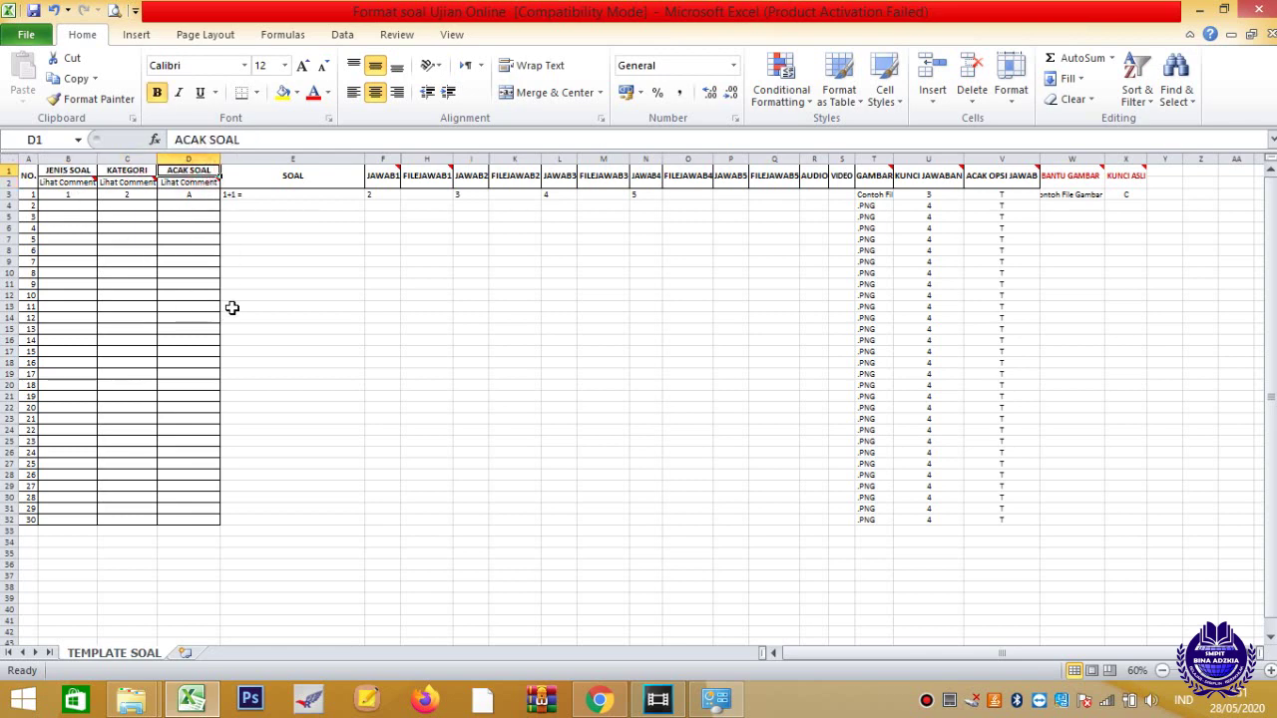
click(265, 177)
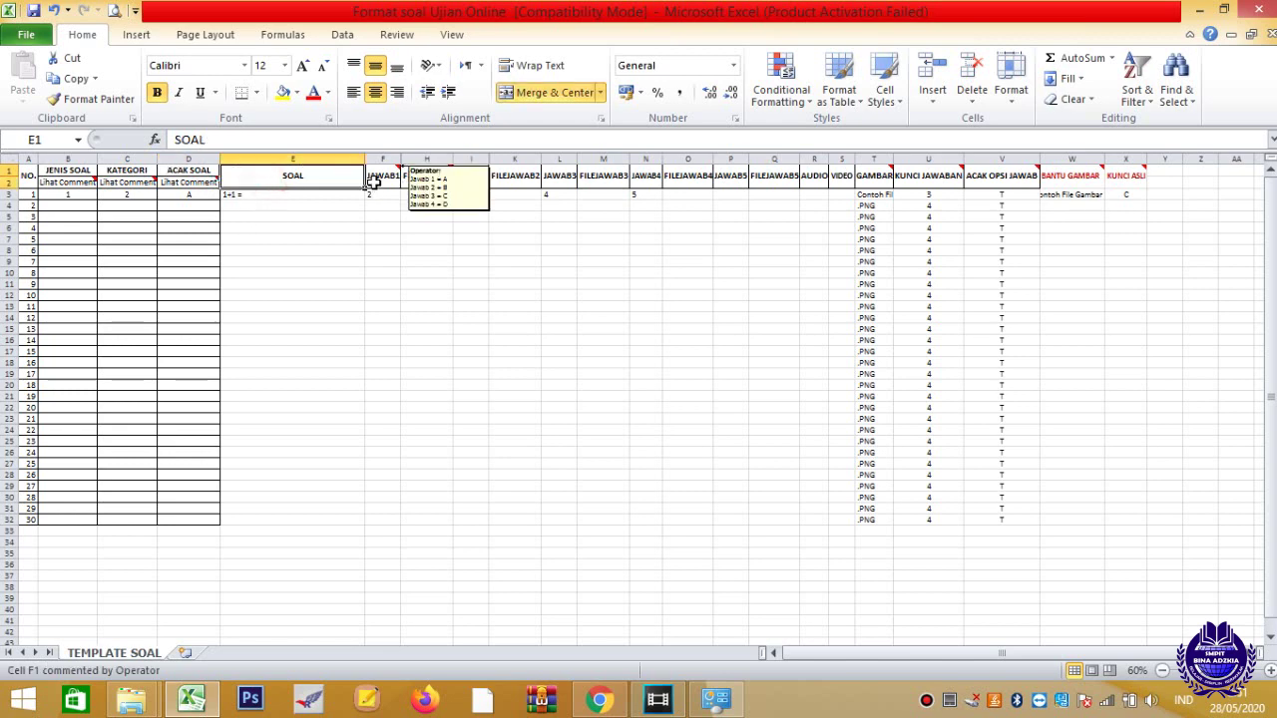
click(373, 183)
click(421, 177)
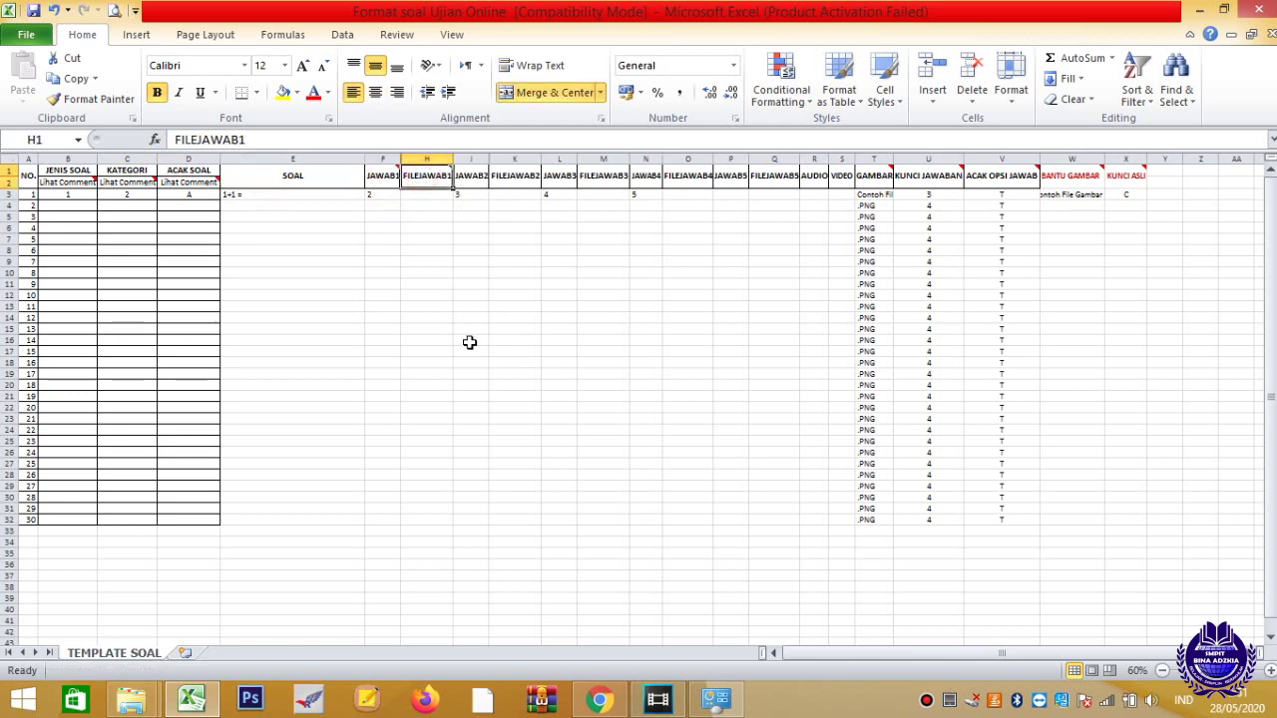
click(467, 175)
click(520, 177)
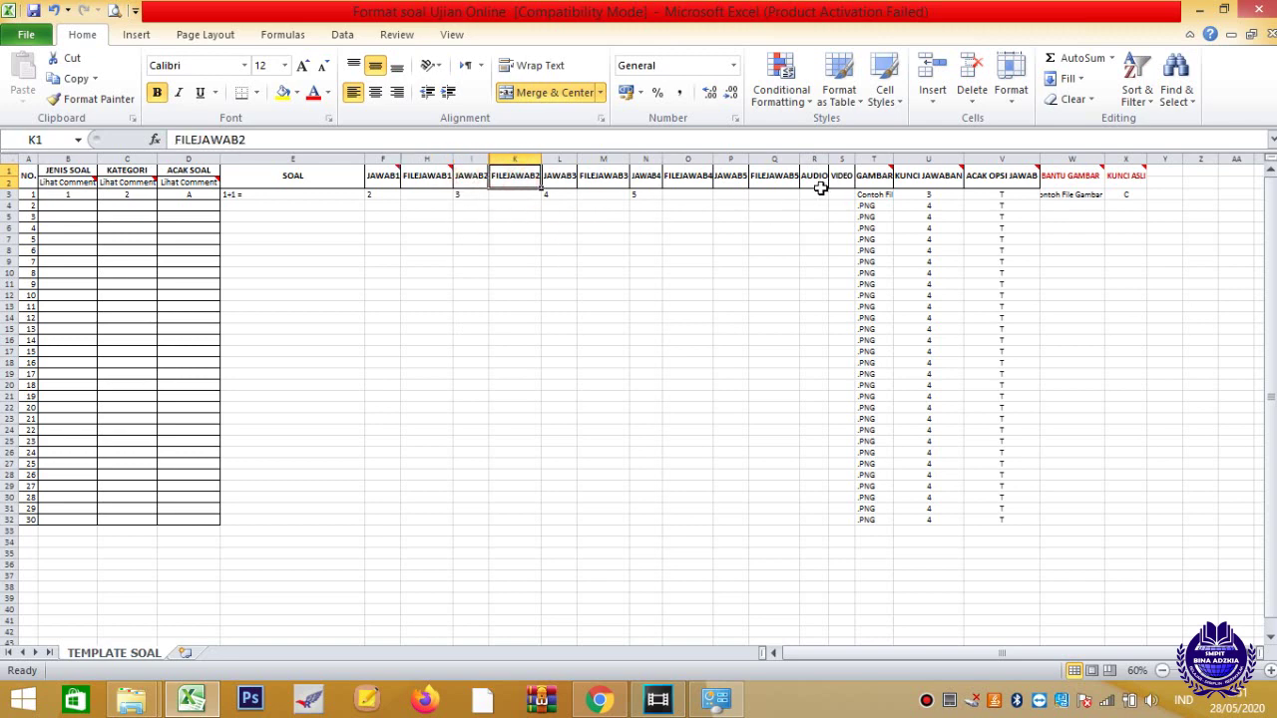
click(822, 185)
click(843, 188)
click(874, 190)
click(927, 185)
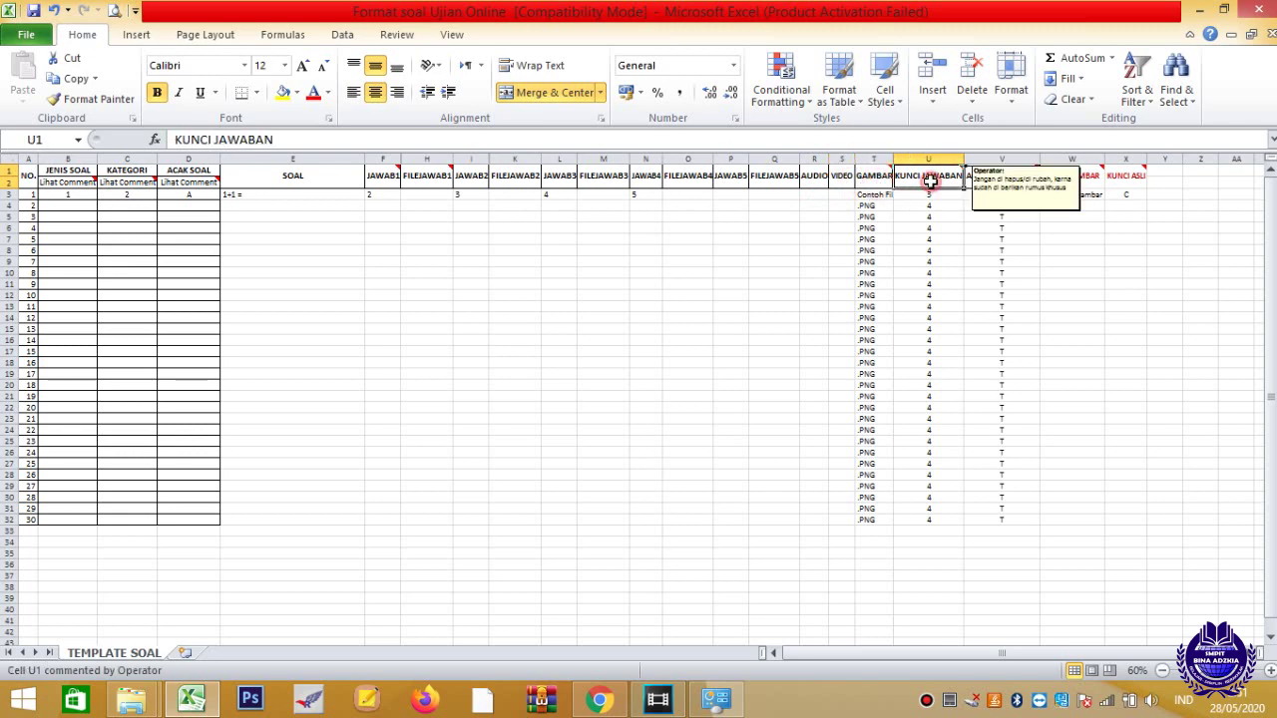
click(1003, 185)
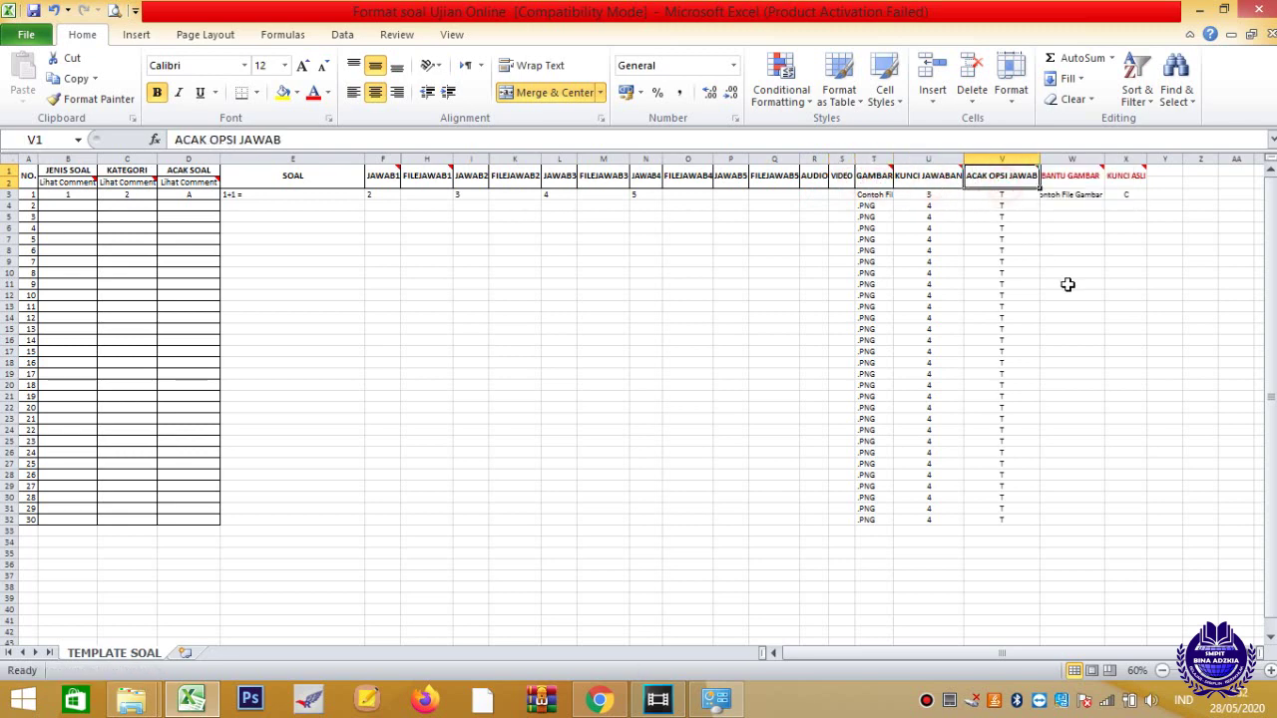
click(1065, 176)
click(1133, 176)
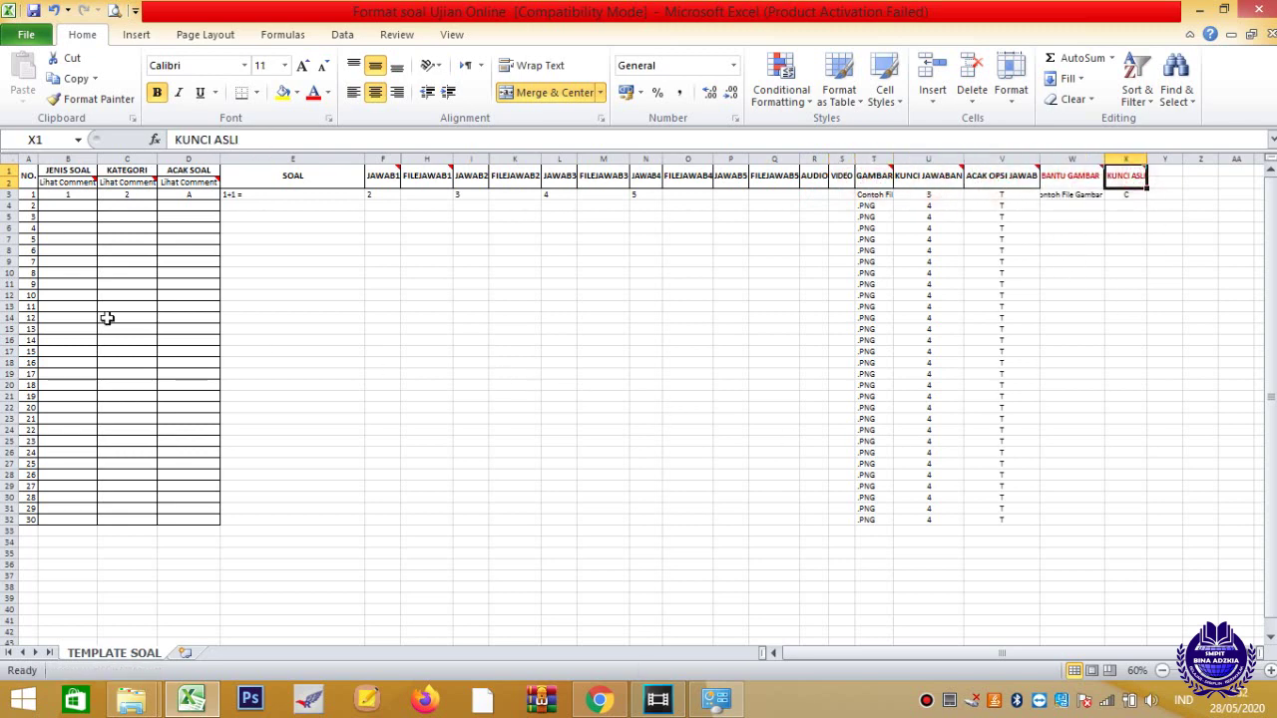
click(226, 307)
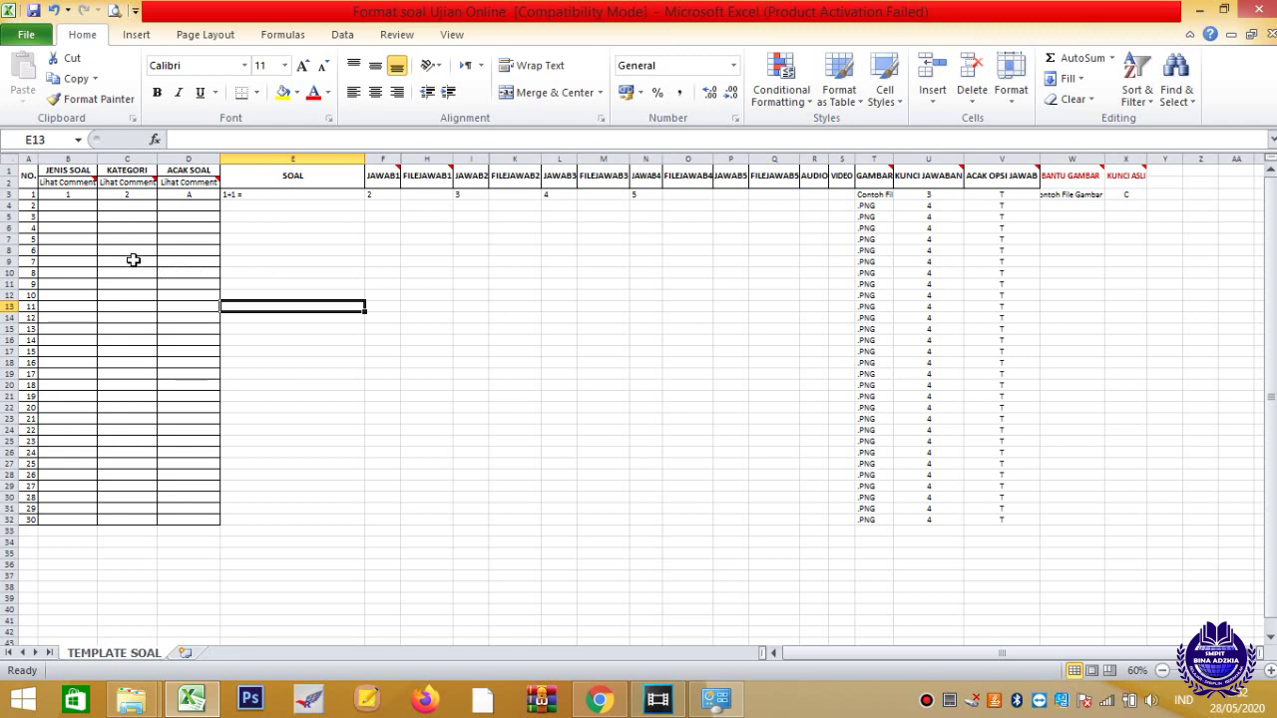
Check the comment under JENIS SOAL and fill the value 1 from B3 down through row 32.
click(66, 182)
mouse_move(66, 180)
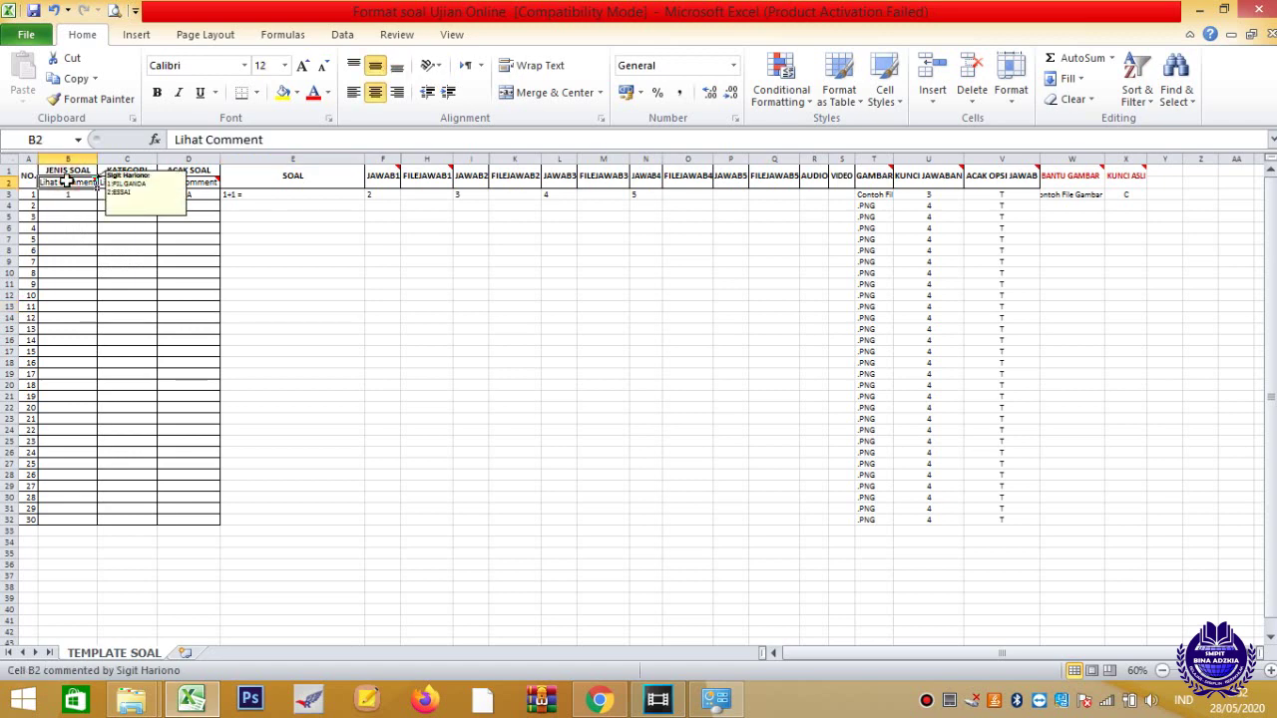
click(72, 237)
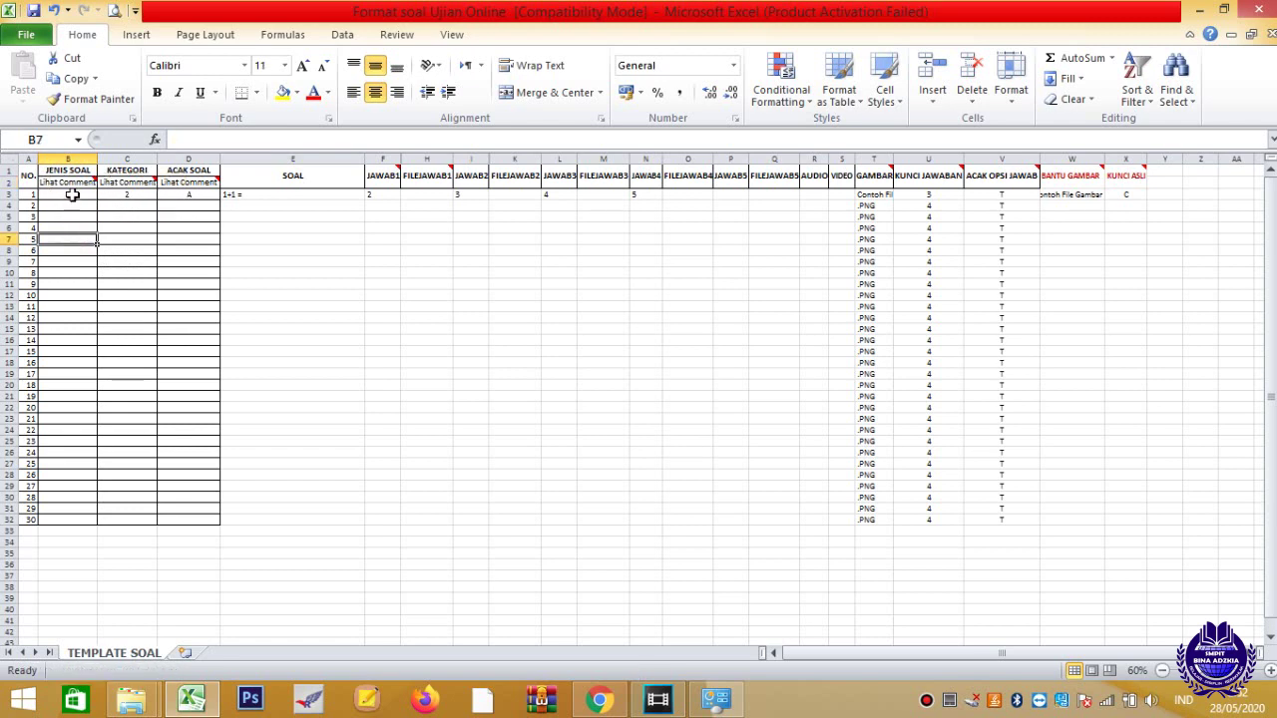
click(72, 196)
drag(97, 199, 92, 519)
click(136, 452)
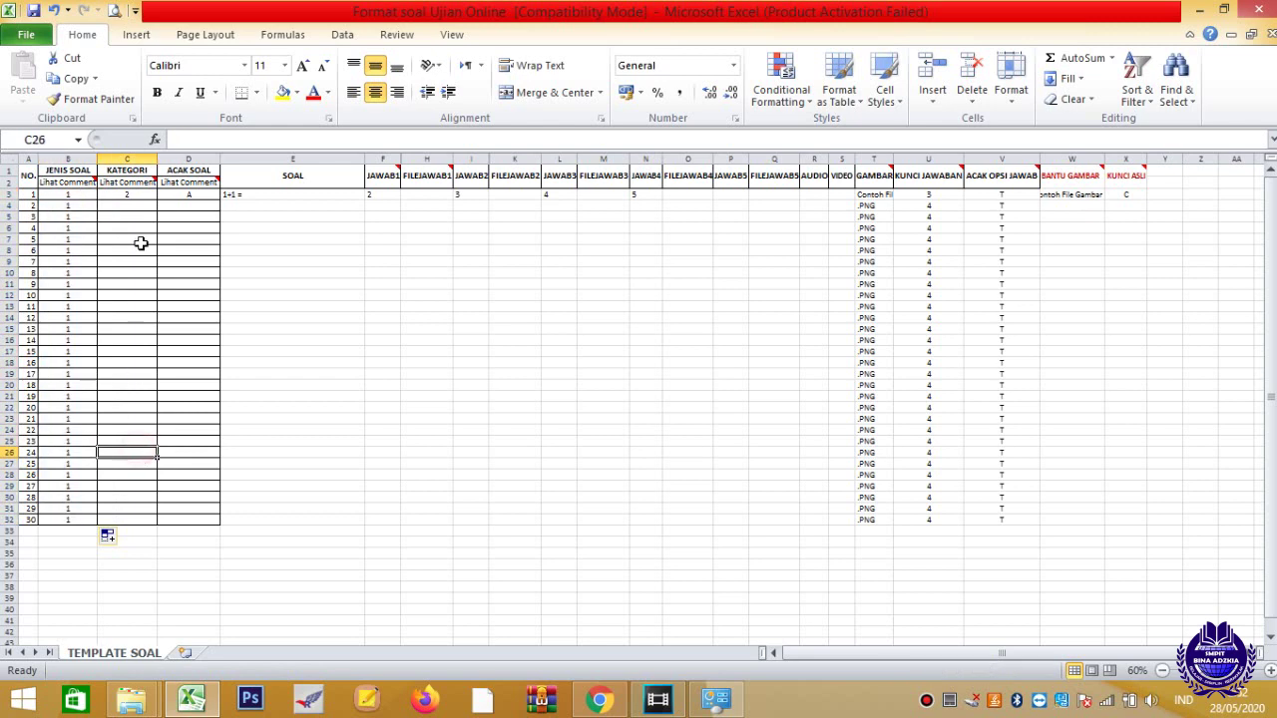
Fill the KATEGORI value 2 from C3 down through row 32 and check the filled cells.
click(130, 170)
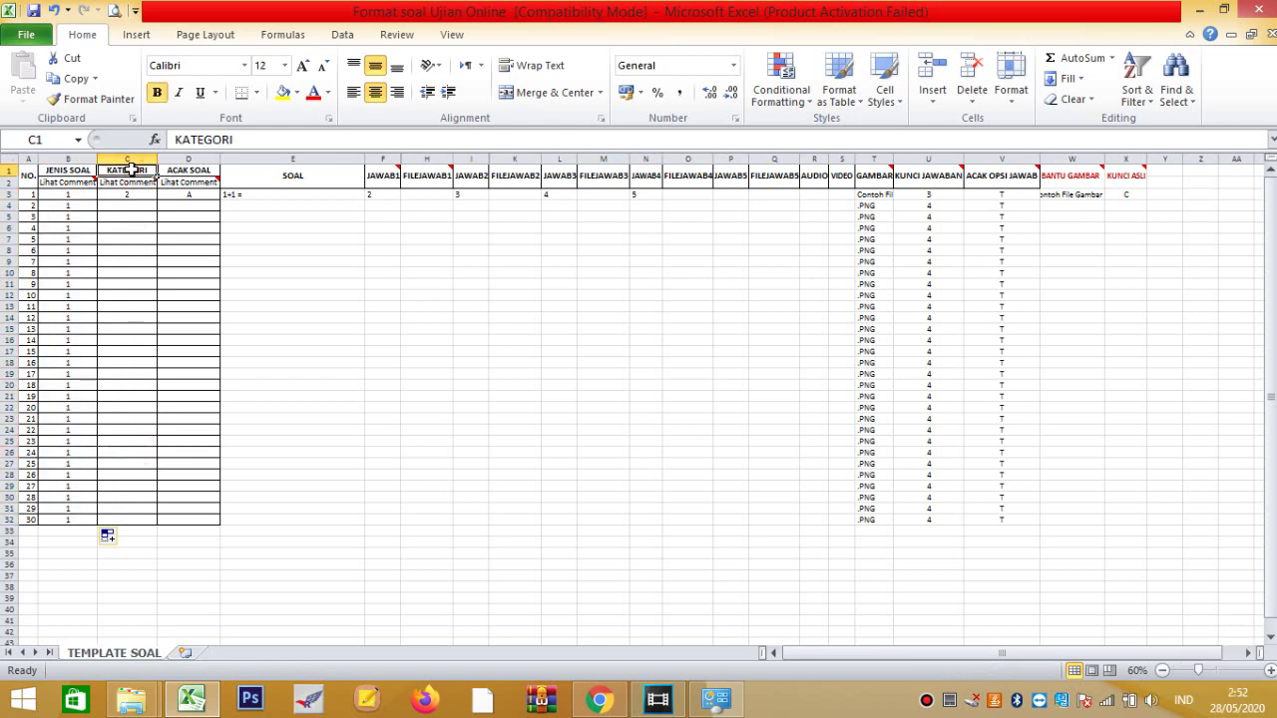
click(140, 182)
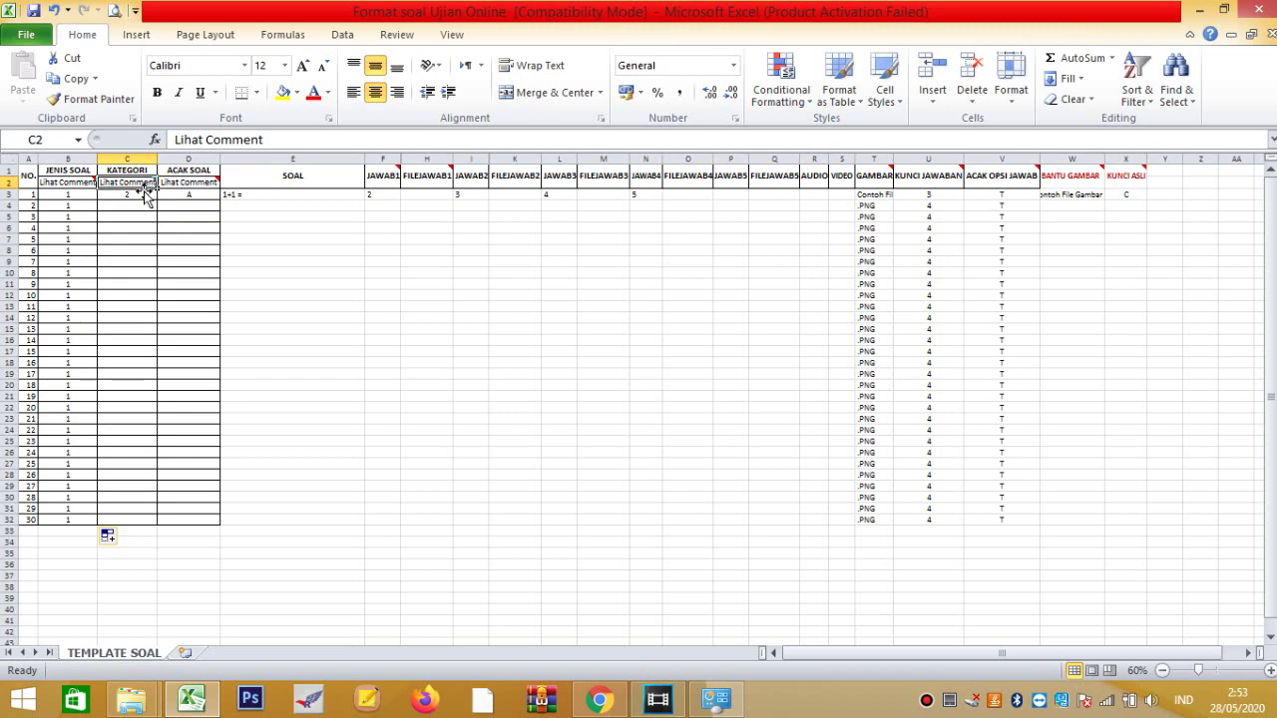
click(148, 205)
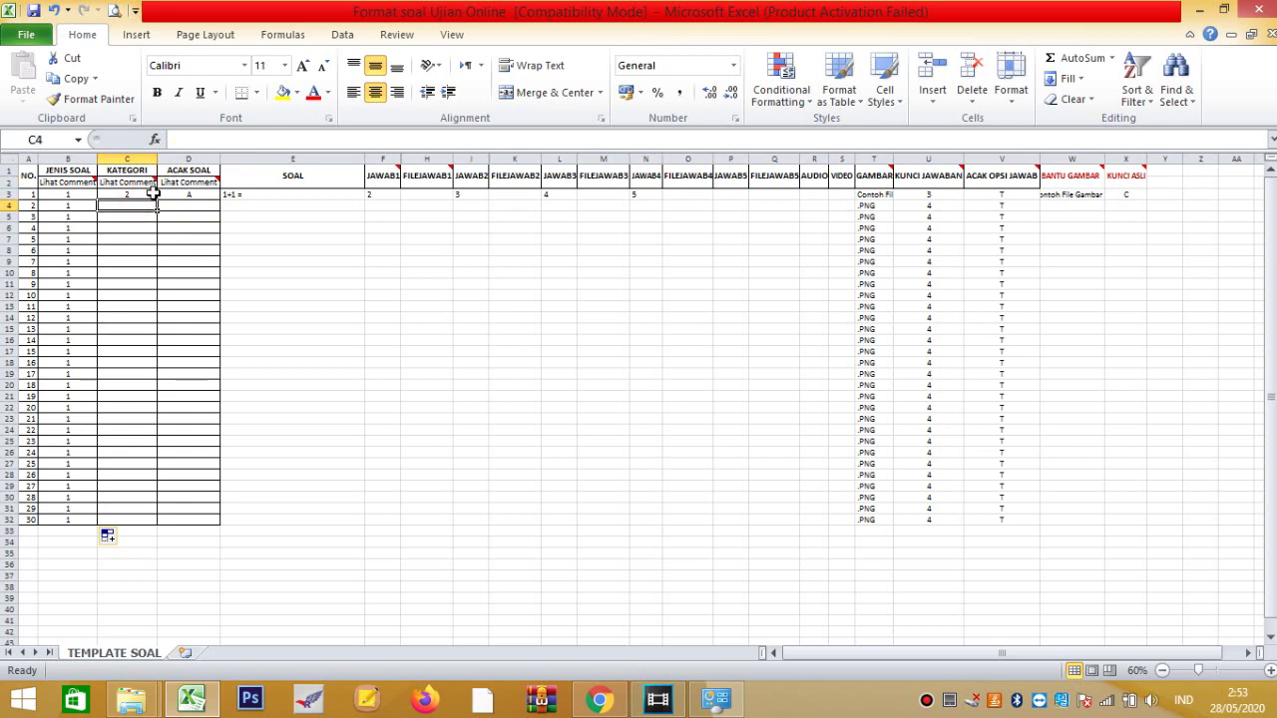
click(150, 195)
drag(159, 198, 149, 515)
click(143, 227)
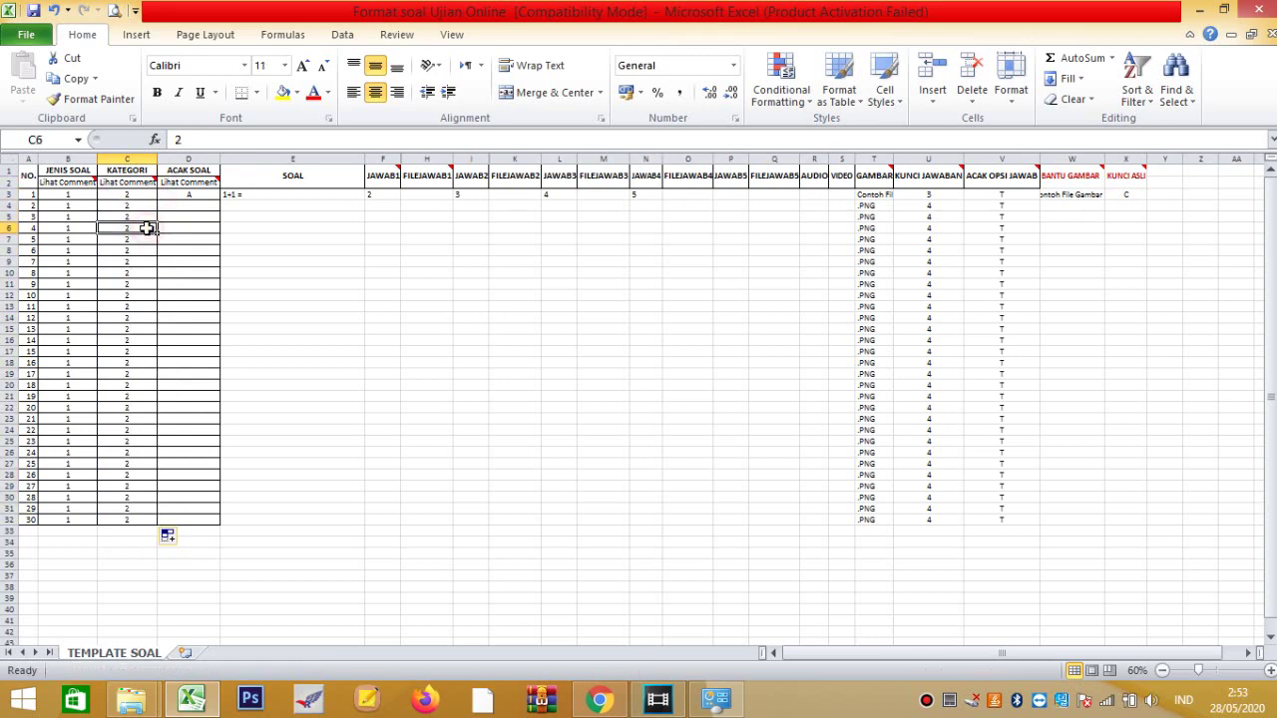
click(129, 304)
click(127, 440)
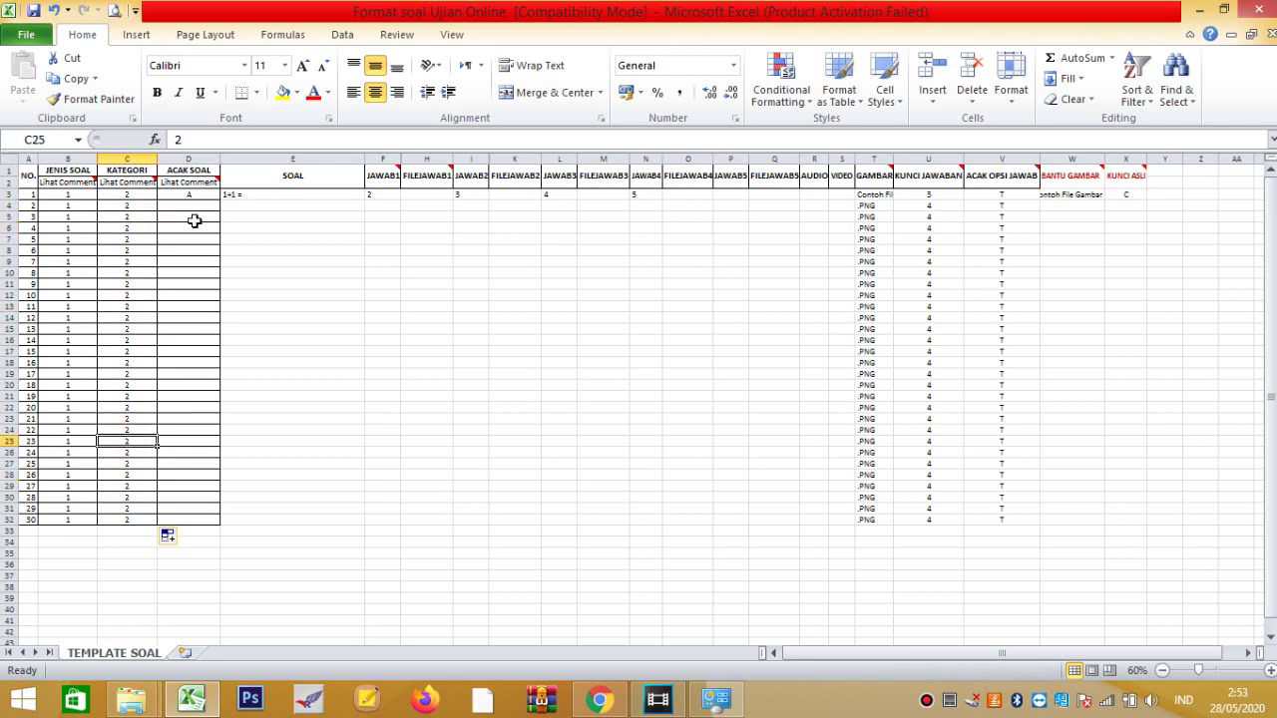
Read the comment under ACAK SOAL and fill the value A from D3 down through row 32.
click(188, 174)
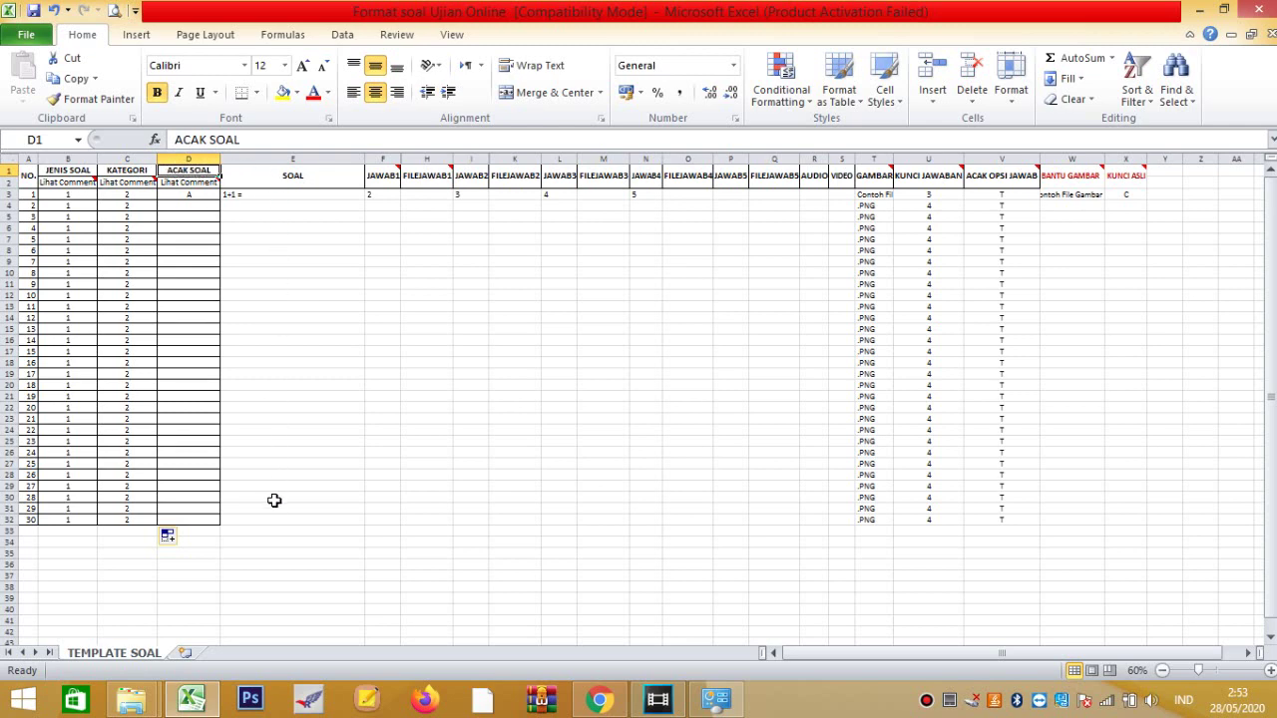
click(186, 182)
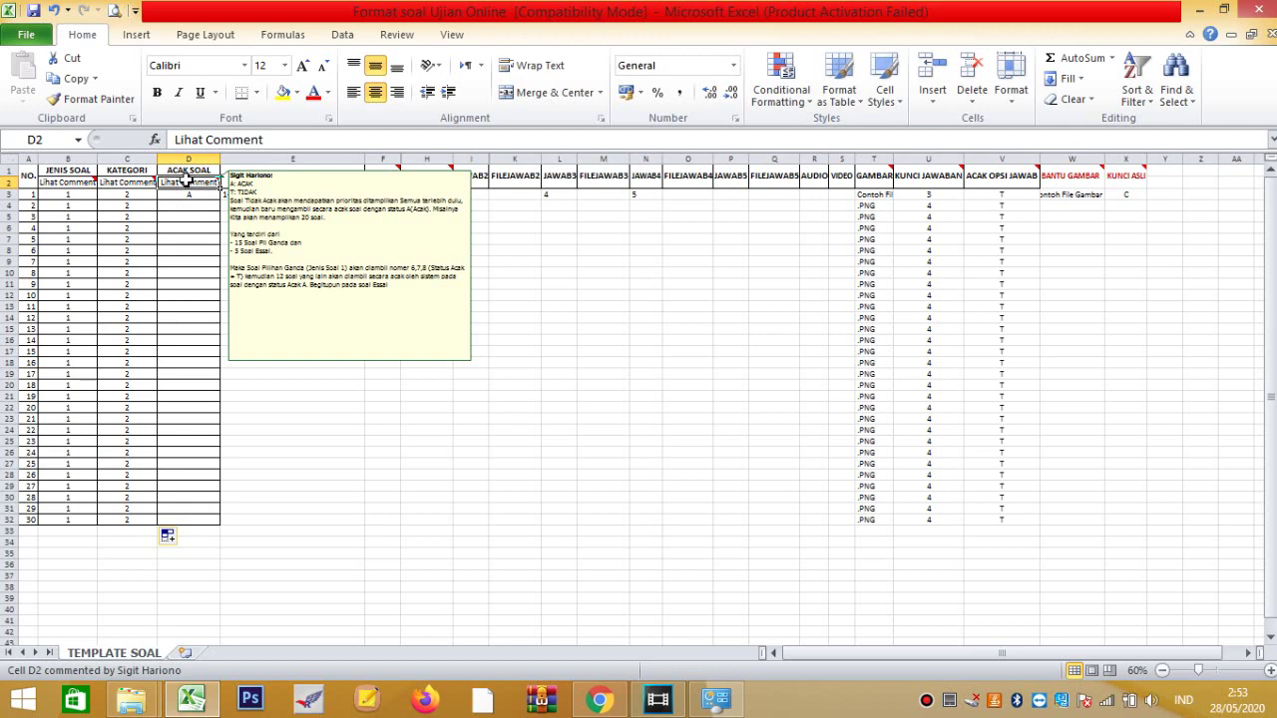
click(185, 194)
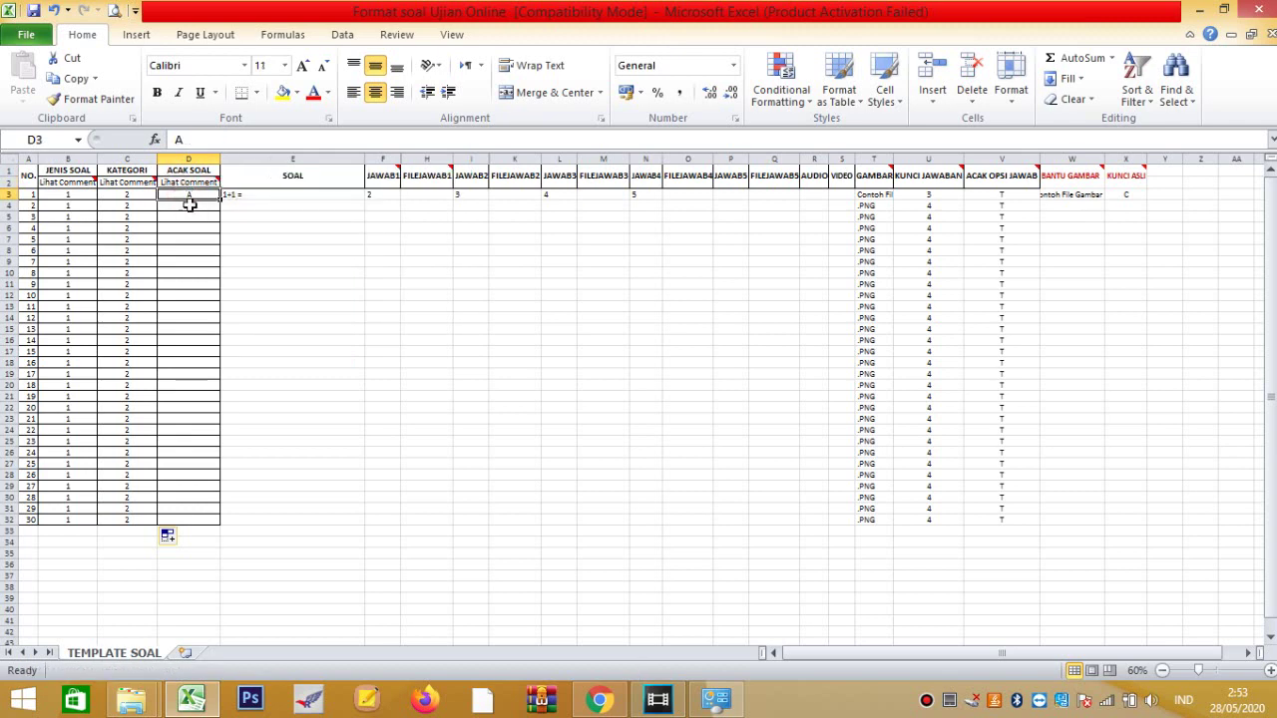
drag(220, 200, 228, 527)
click(221, 462)
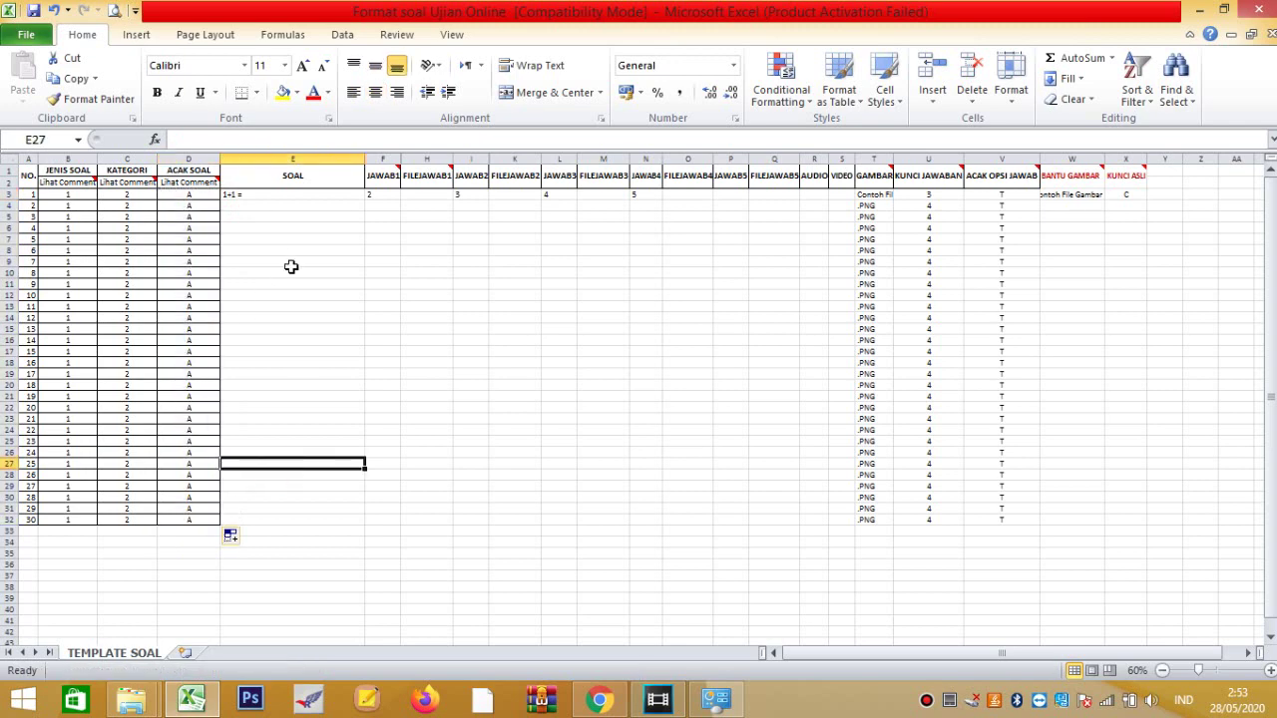
Try numbering the SOAL cells E3 and E4 with "1." and "2.", and clear both entries.
click(298, 196)
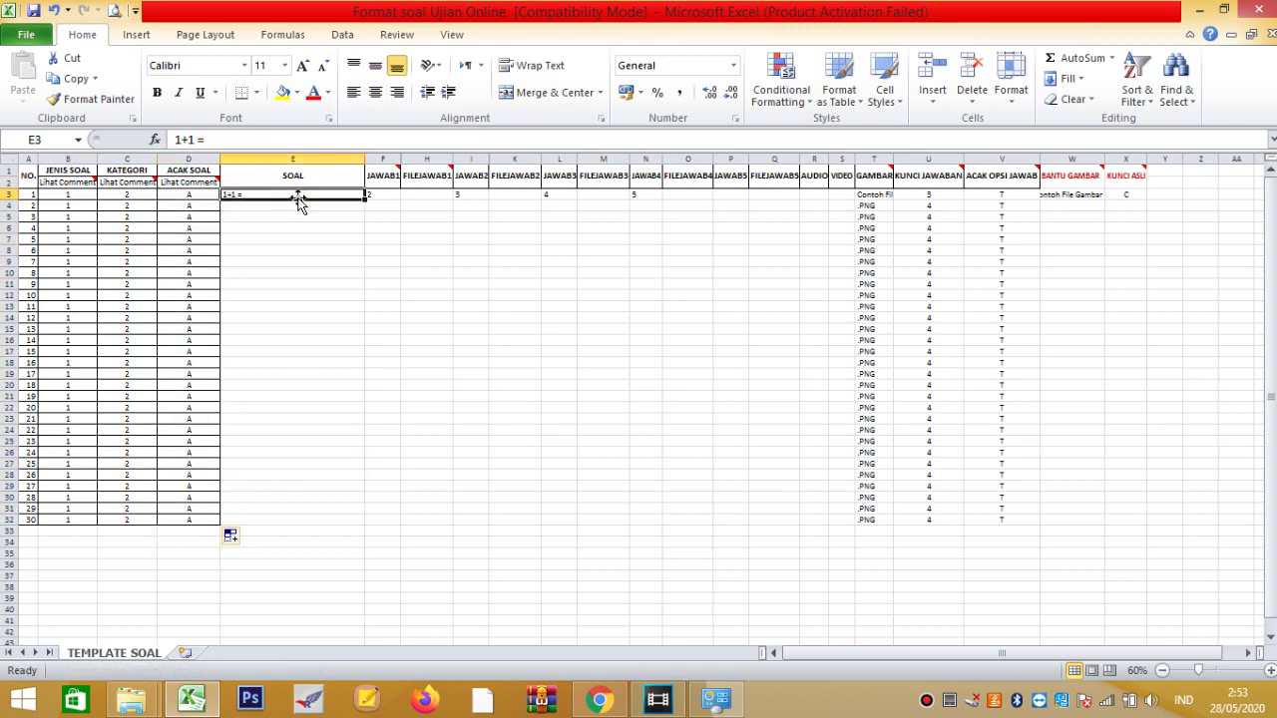
key(Delete)
text(1.)
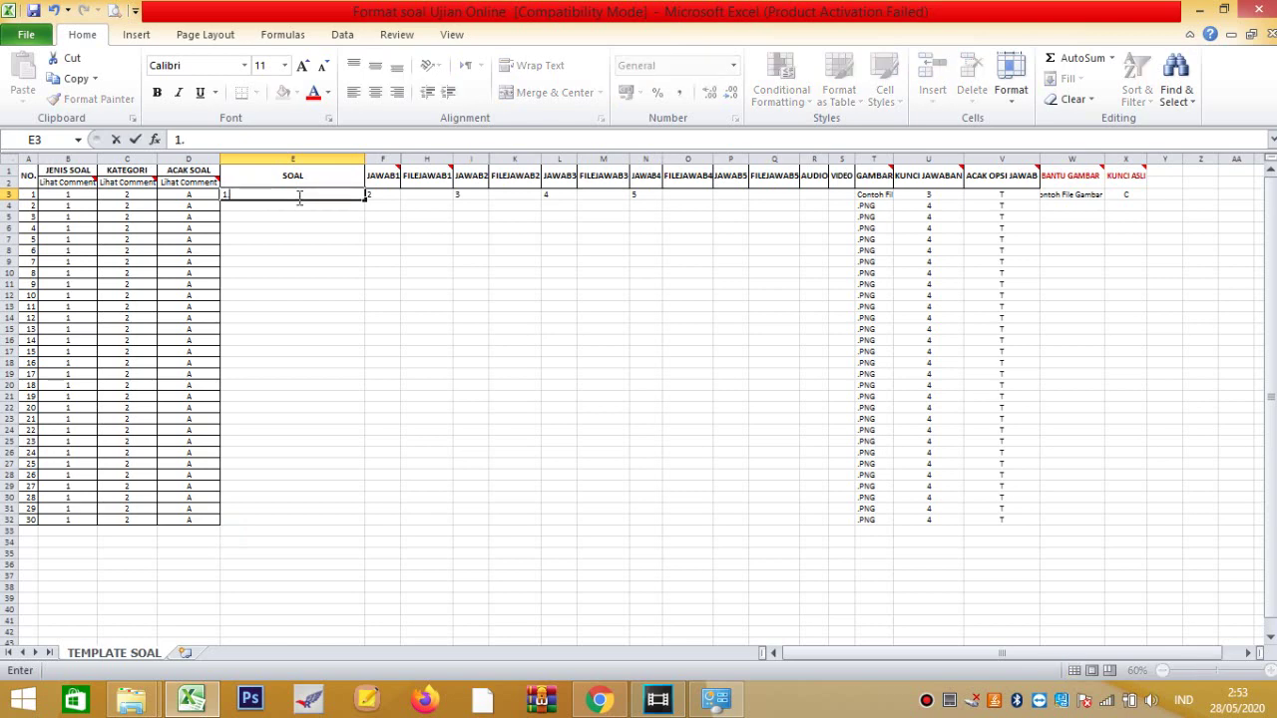
key(Return)
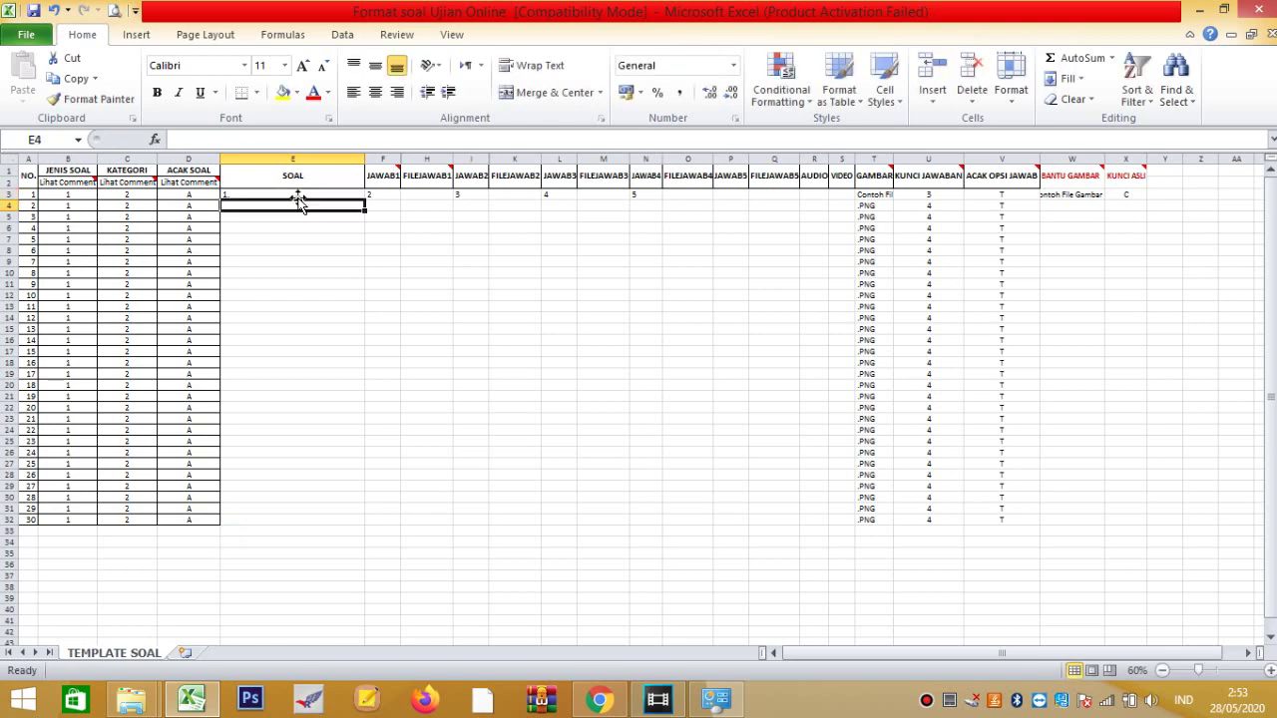
text(2.)
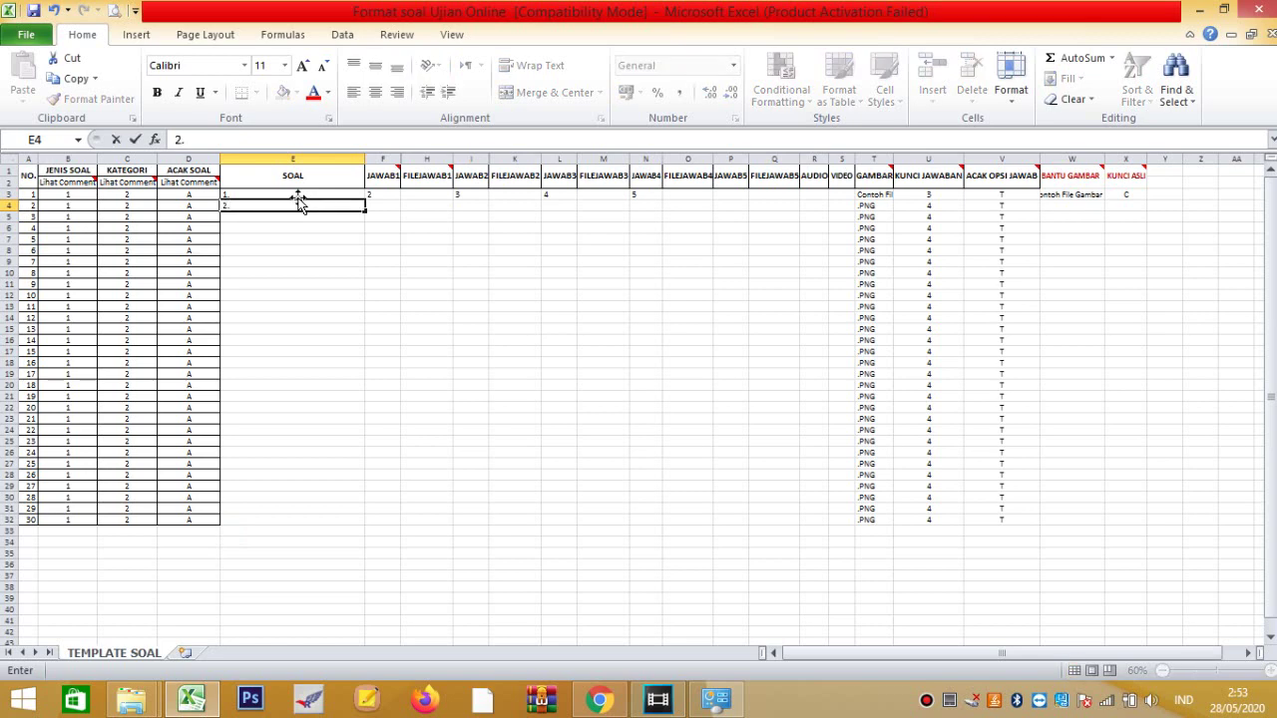
key(BackSpace)
key(BackSpace)
key(Up)
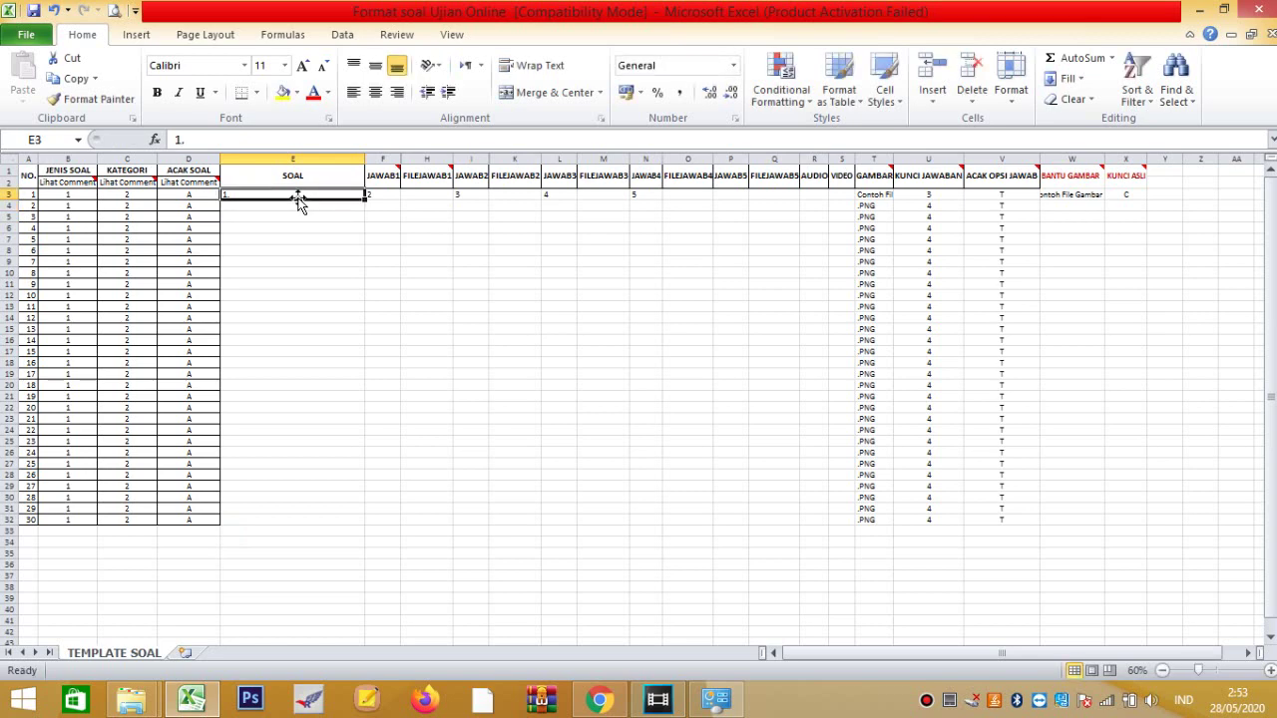
key(Delete)
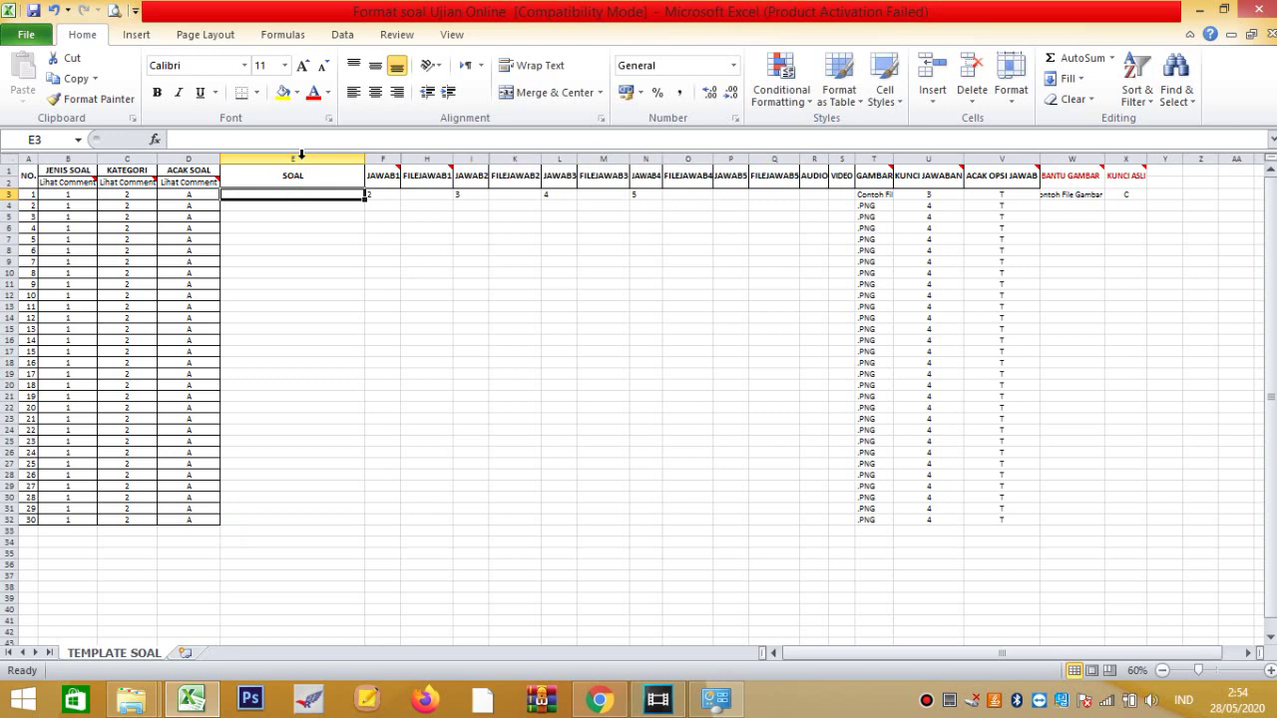
Enter "100-50 =" as the first question in SOAL cell E3.
text(100-)
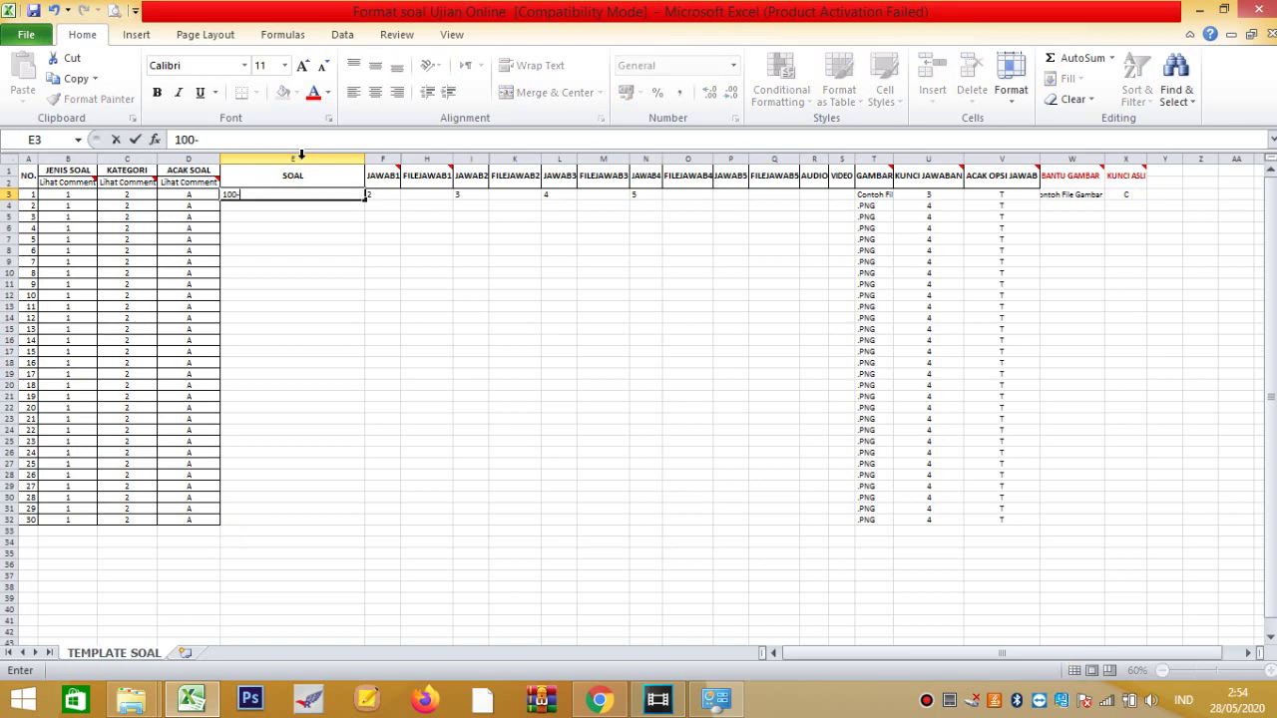
text(50 =)
click(315, 239)
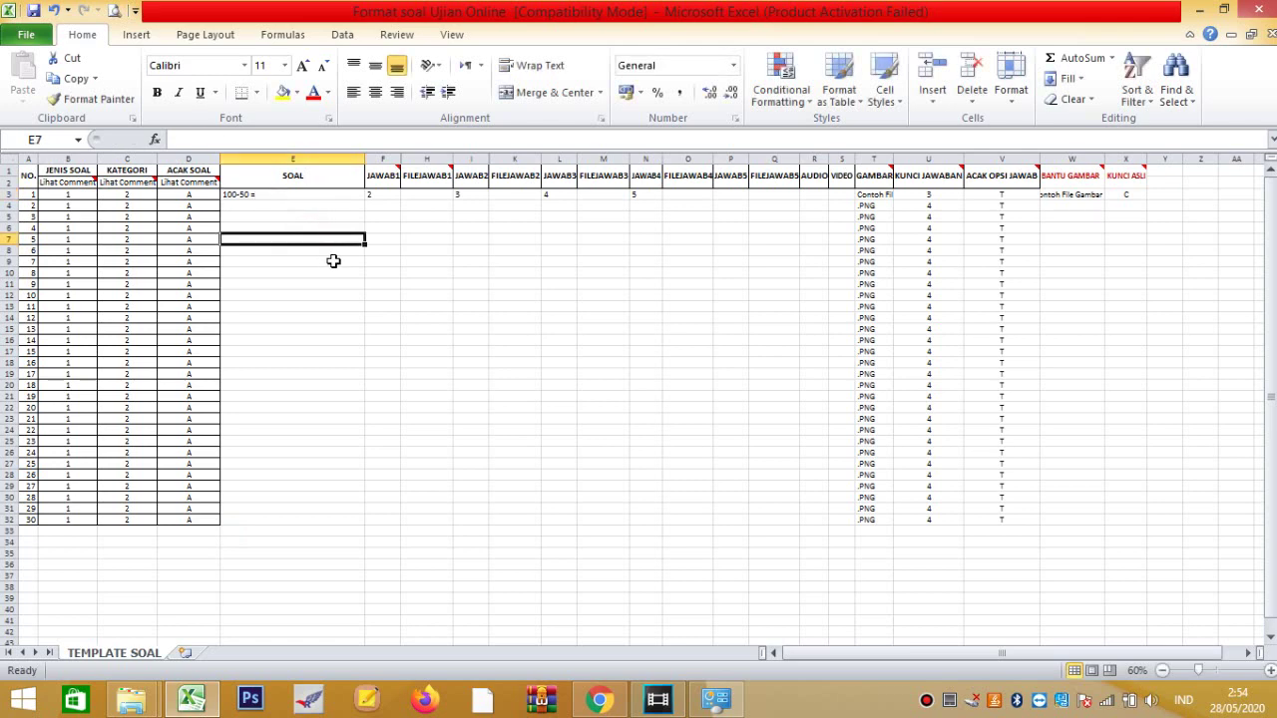
Enter "yang mana klorofil..." as the second question in SOAL cell E4.
click(308, 204)
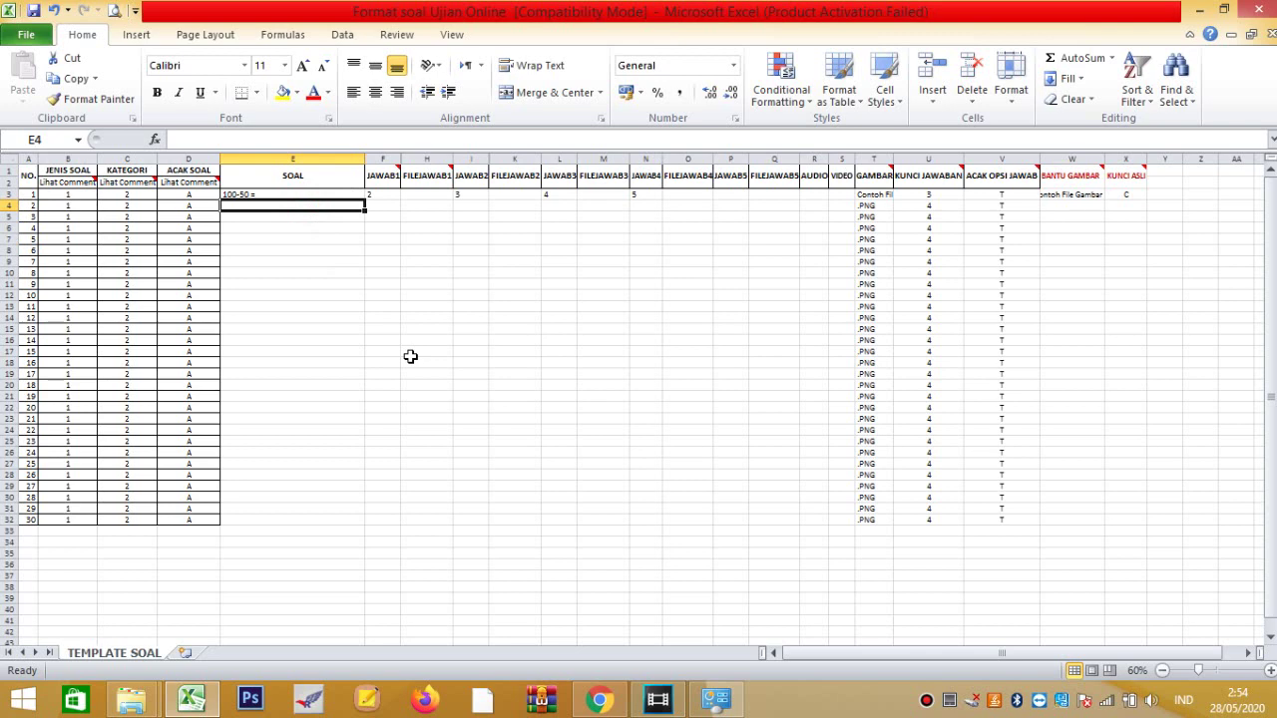
text(yan)
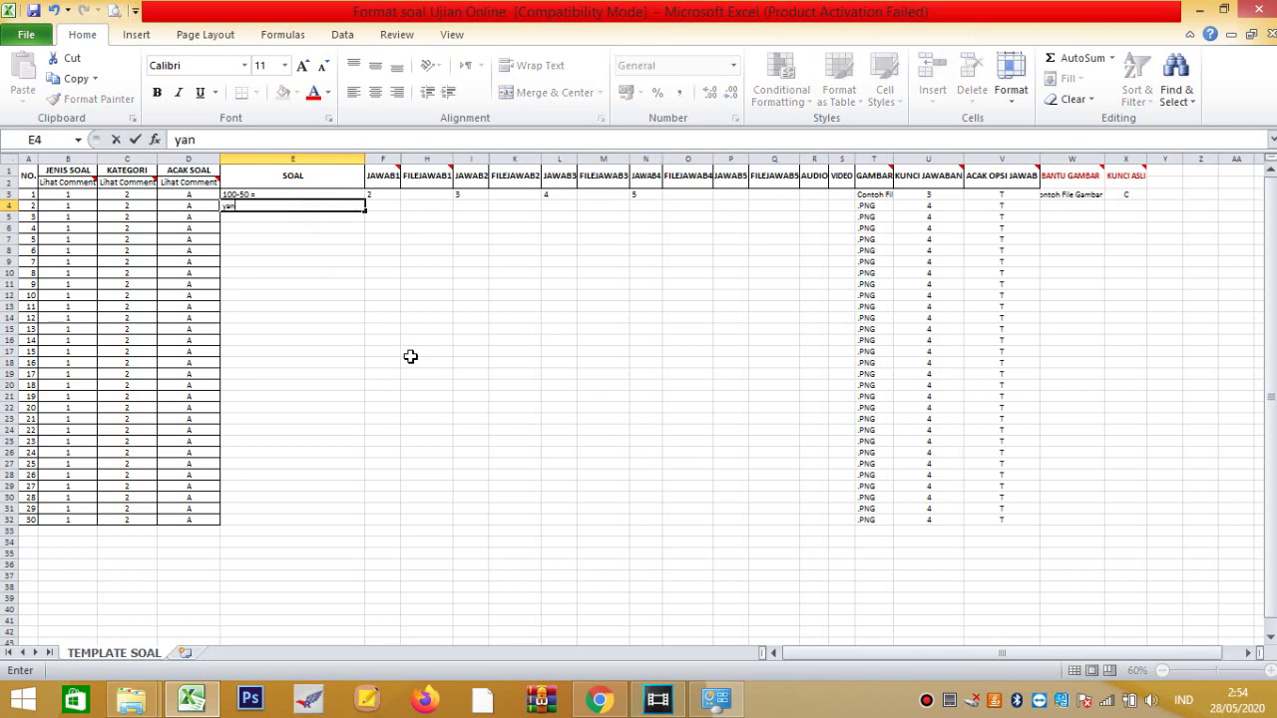
text(g mana klorof)
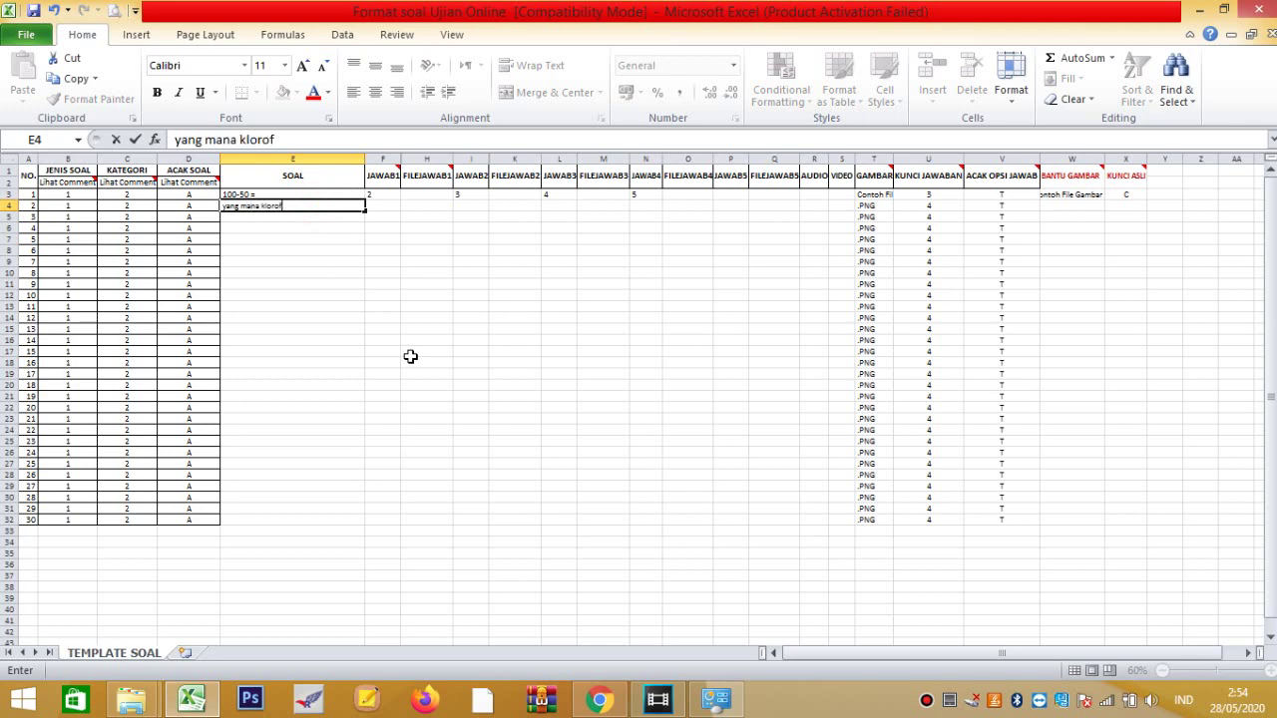
text(il...)
key(Tab)
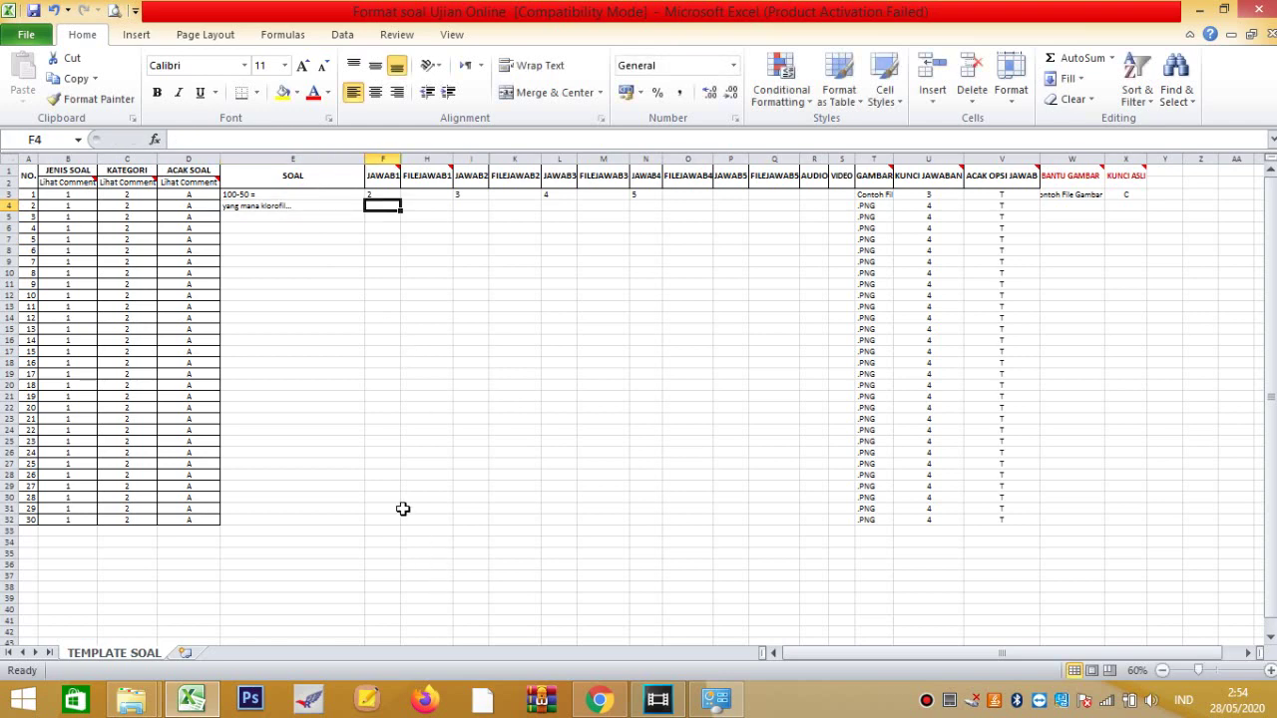
Move the "yang mana klorofil..." question from E4 to SOAL cell E10, the row of question 8.
click(382, 452)
click(241, 195)
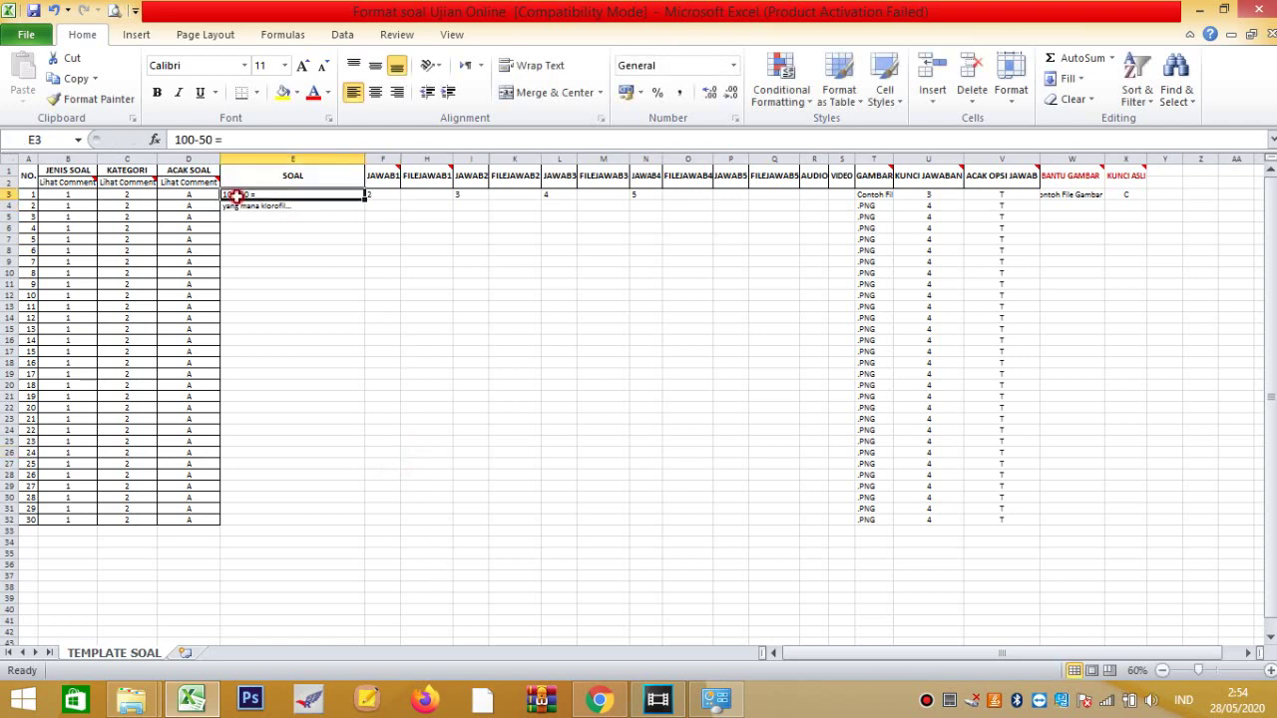
click(247, 204)
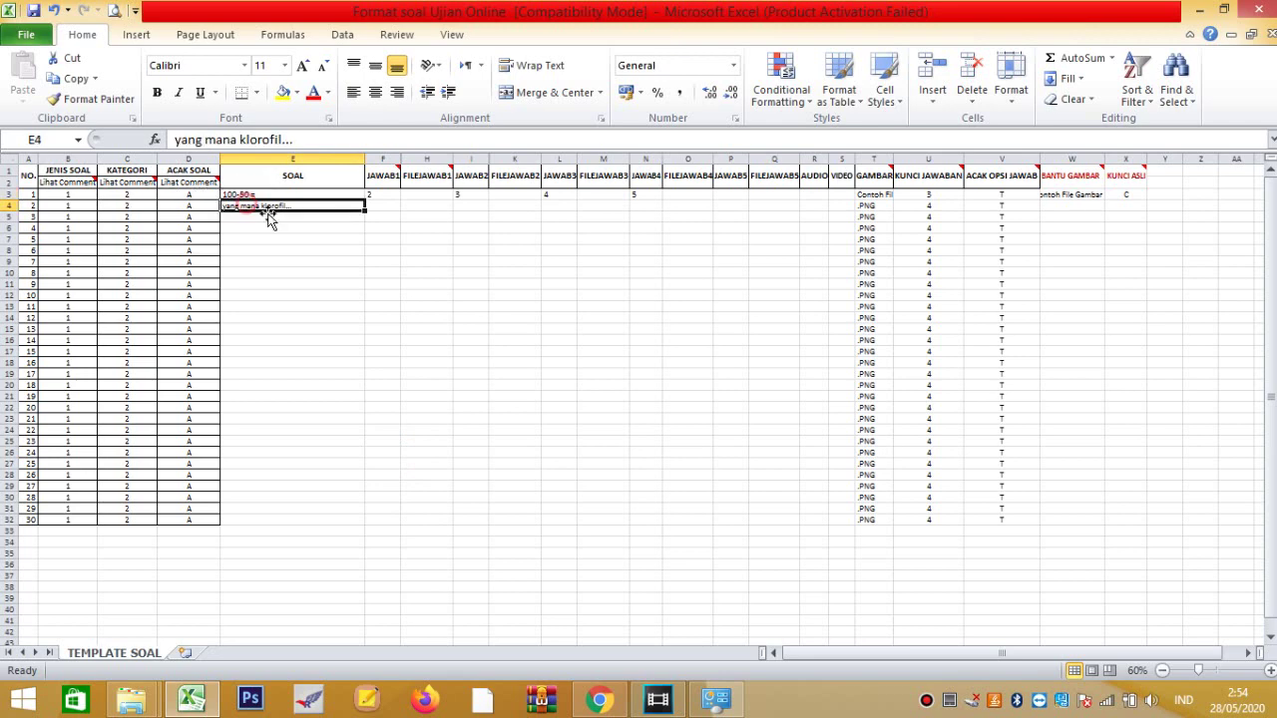
drag(301, 211, 303, 271)
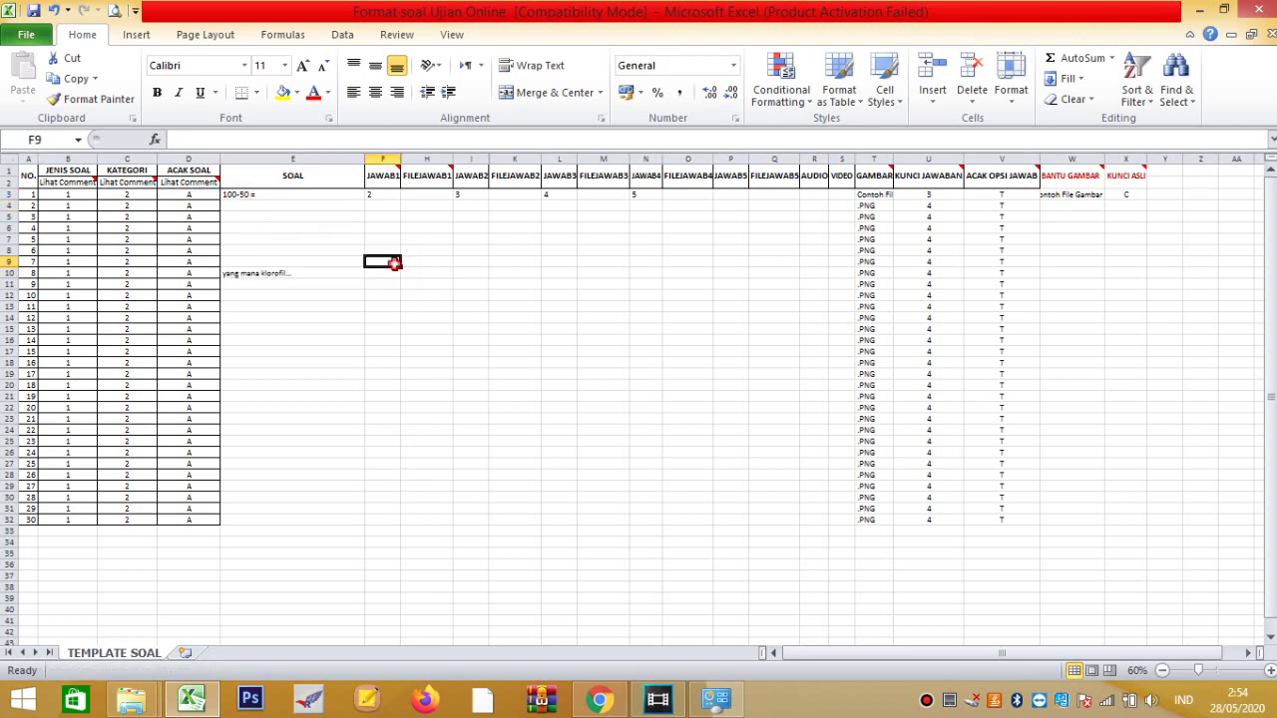
Look through the answer columns for the first question, from JAWAB1 and FILEJAWAB1 across to JAWAB4.
click(249, 196)
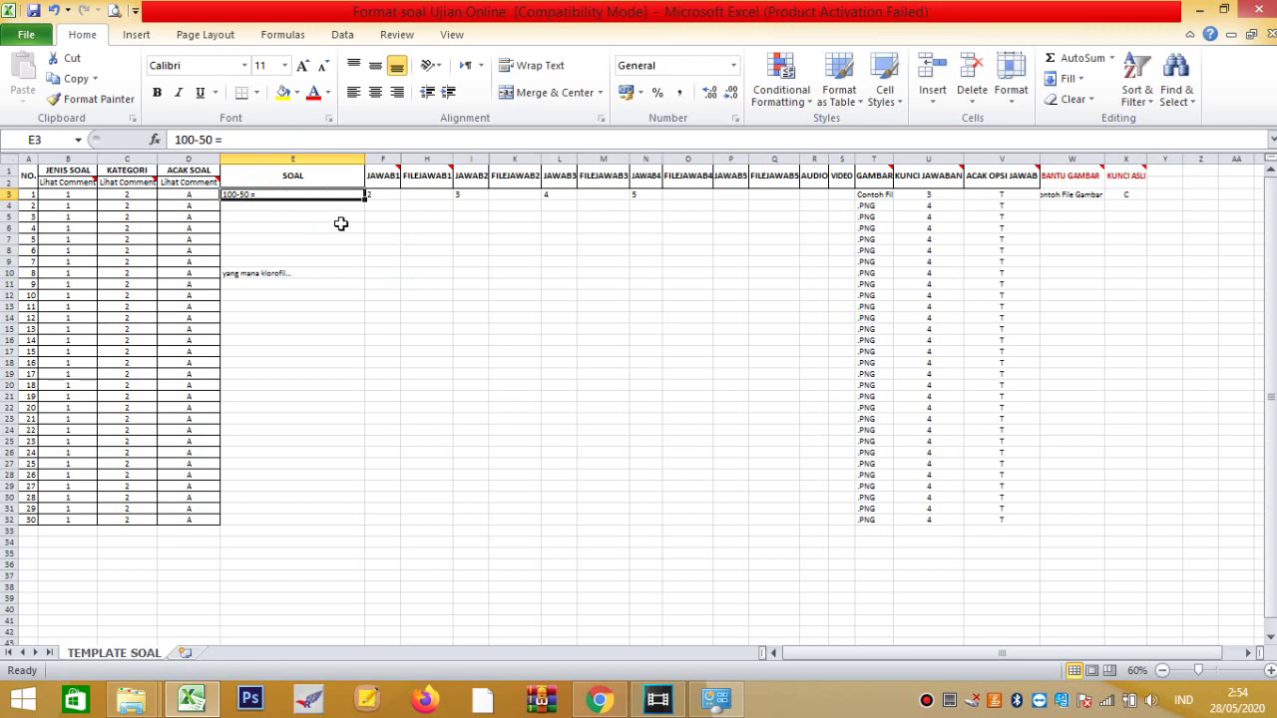
click(382, 177)
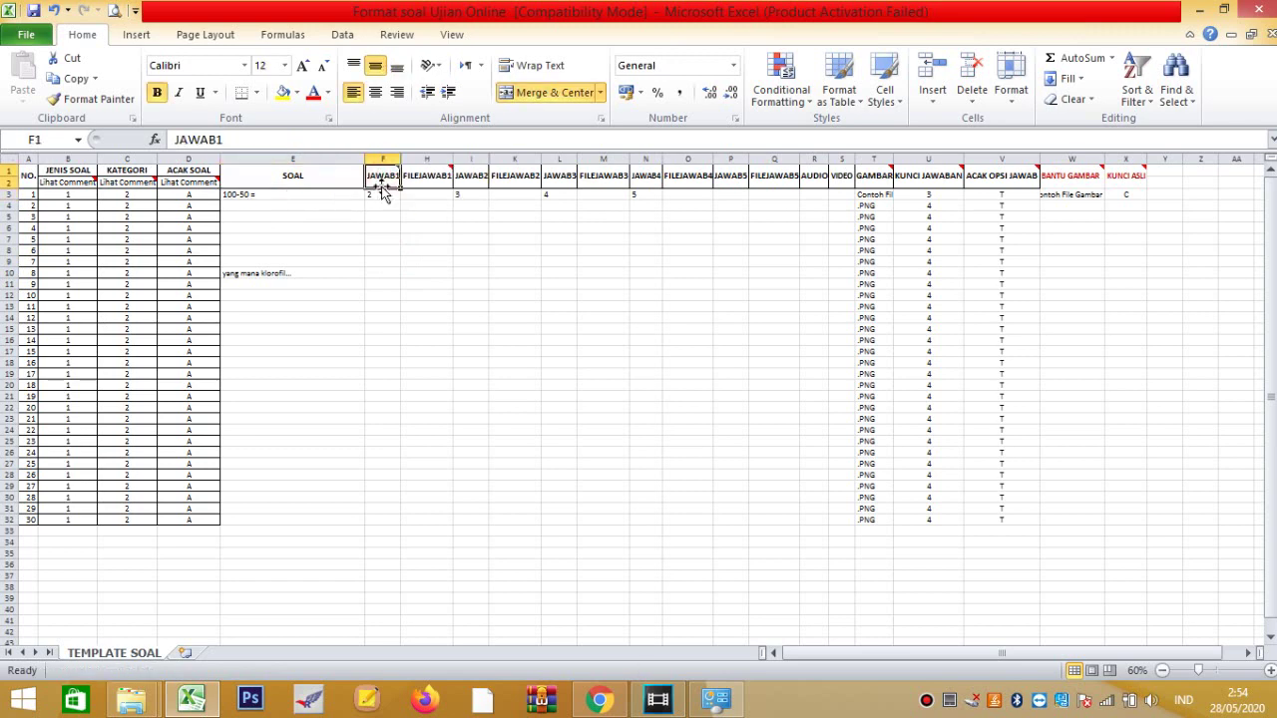
click(437, 185)
click(436, 271)
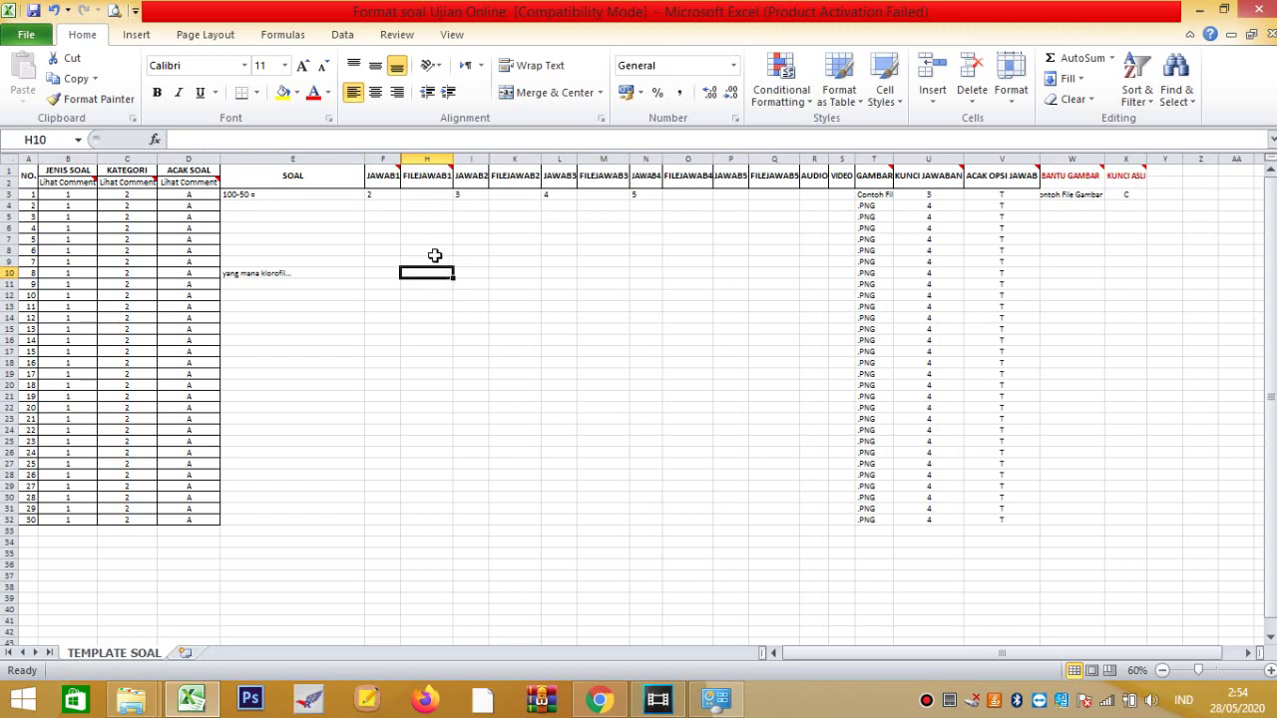
click(383, 176)
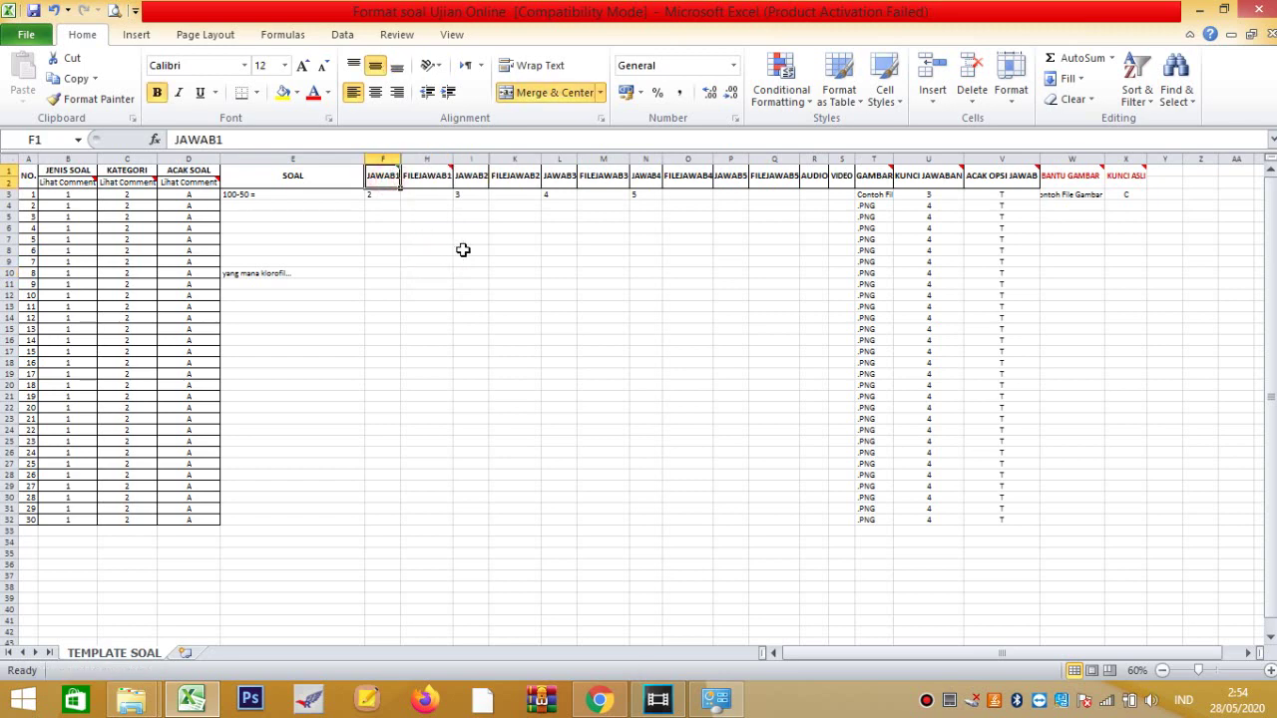
click(482, 181)
click(560, 180)
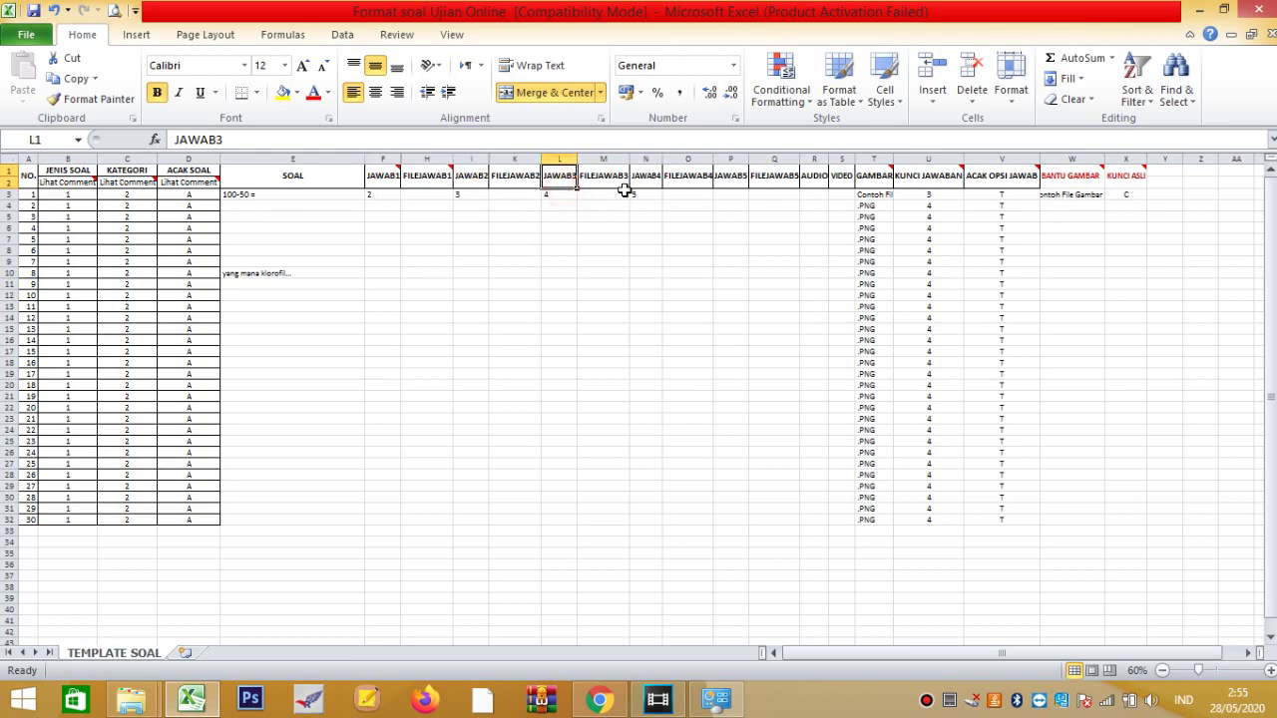
click(653, 159)
click(646, 177)
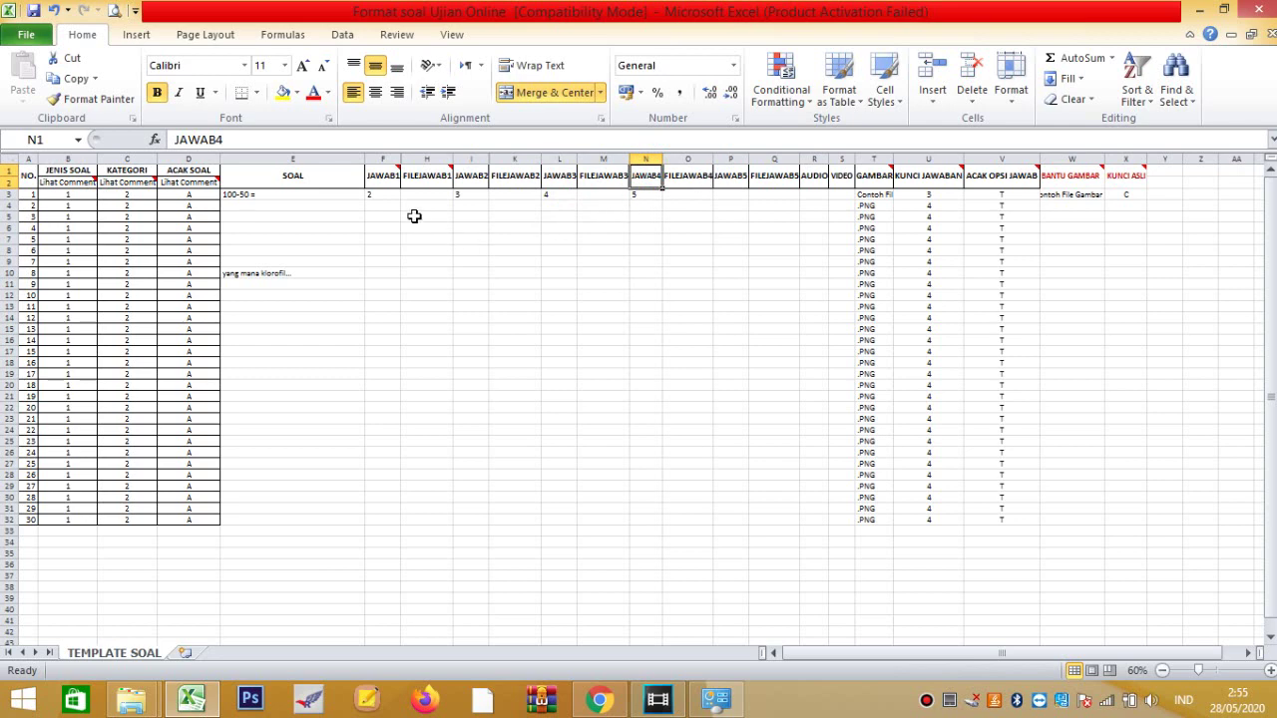
Read the comment on the JAWAB1 header and match the columns JAWAB1 to JAWAB4 to their answer letters.
mouse_move(382, 181)
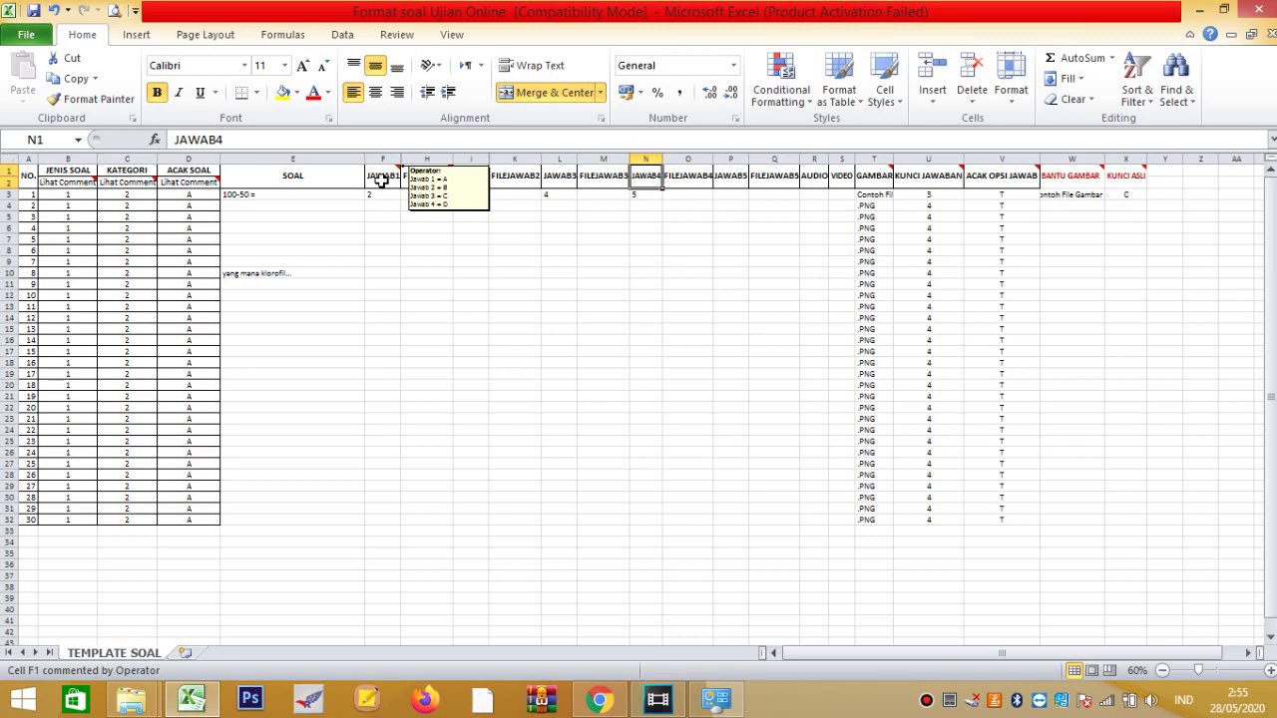
click(383, 178)
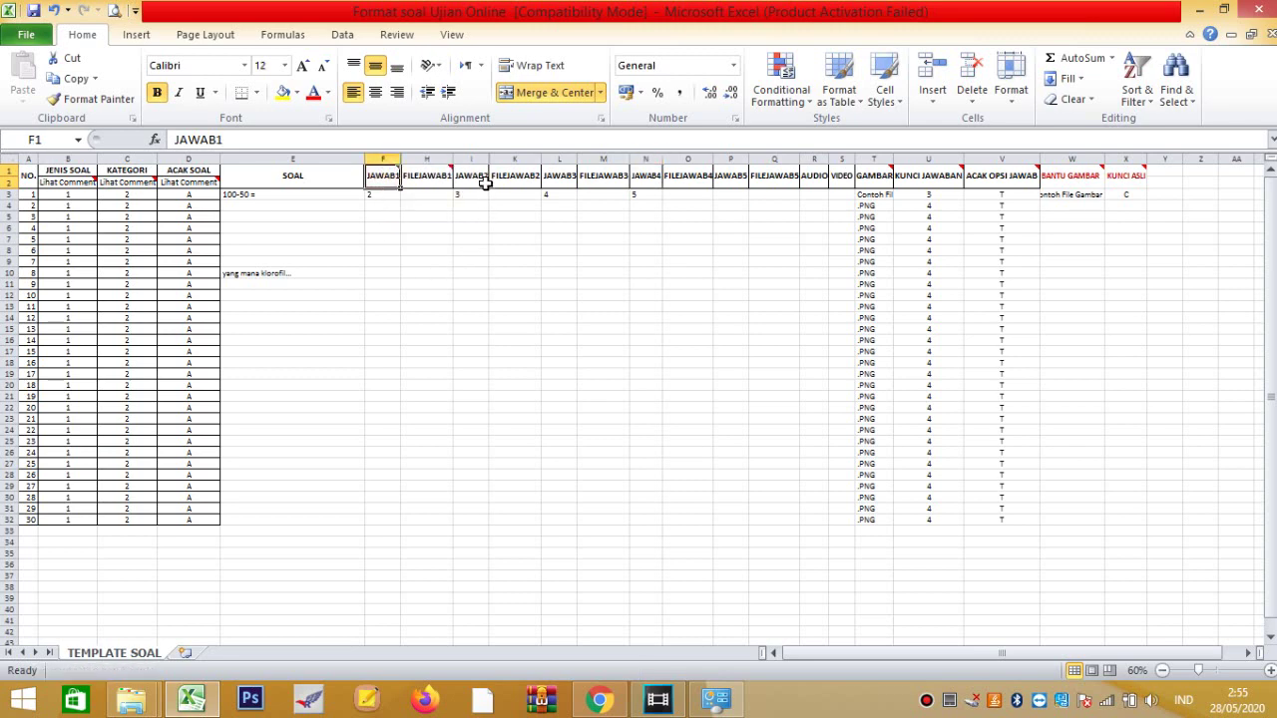
click(485, 179)
click(575, 188)
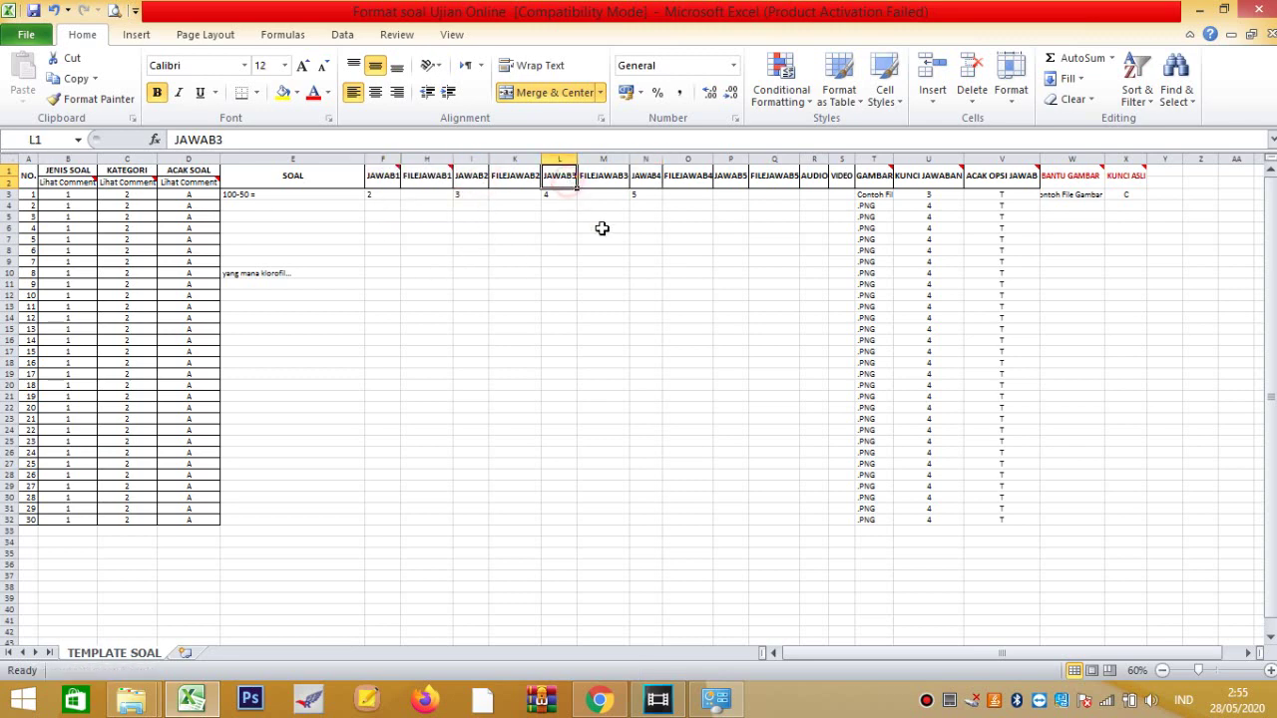
click(645, 180)
click(475, 307)
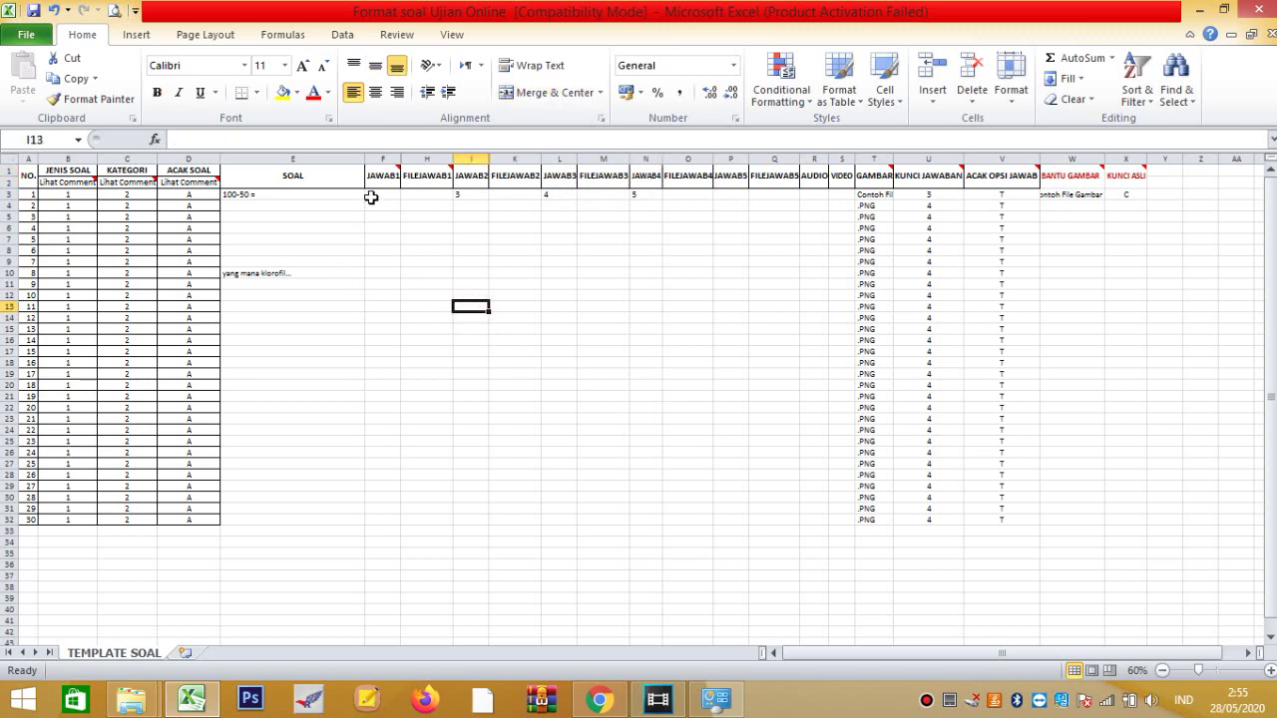
Set the first question's answer options to 50 in JAWAB1 cell F3 and 60 in JAWAB2 cell I3.
click(280, 197)
click(371, 195)
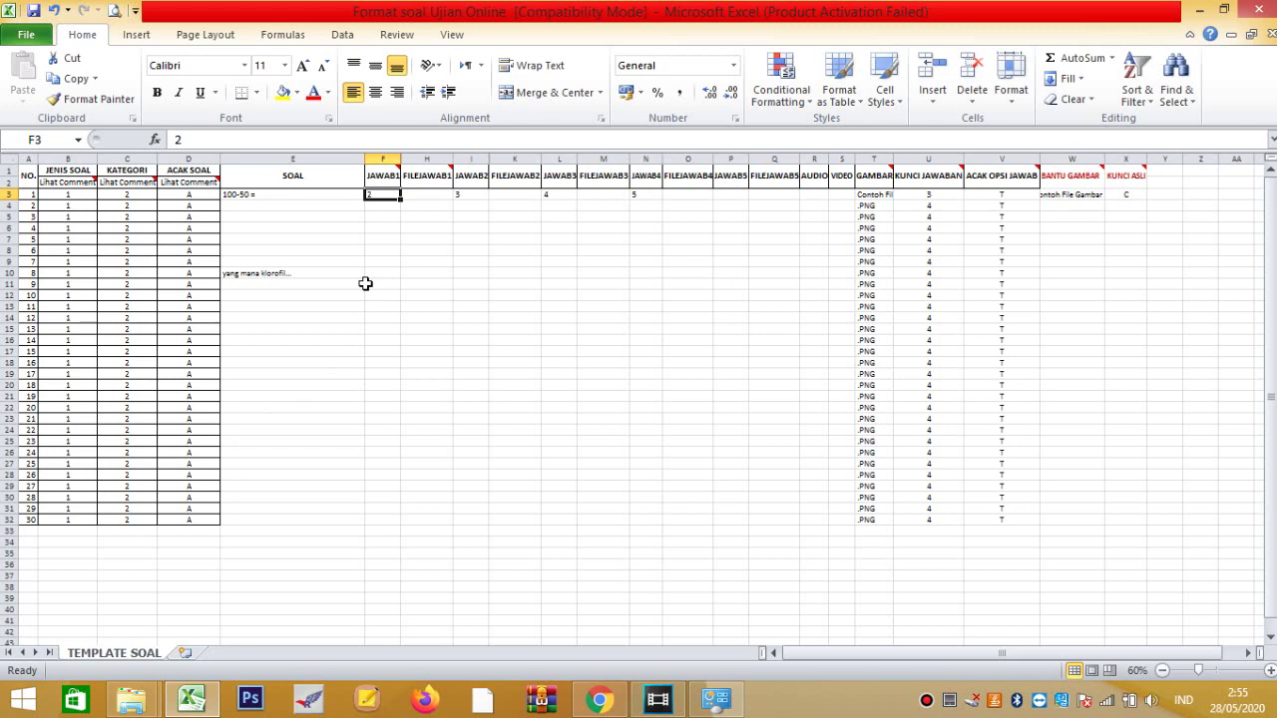
text(50)
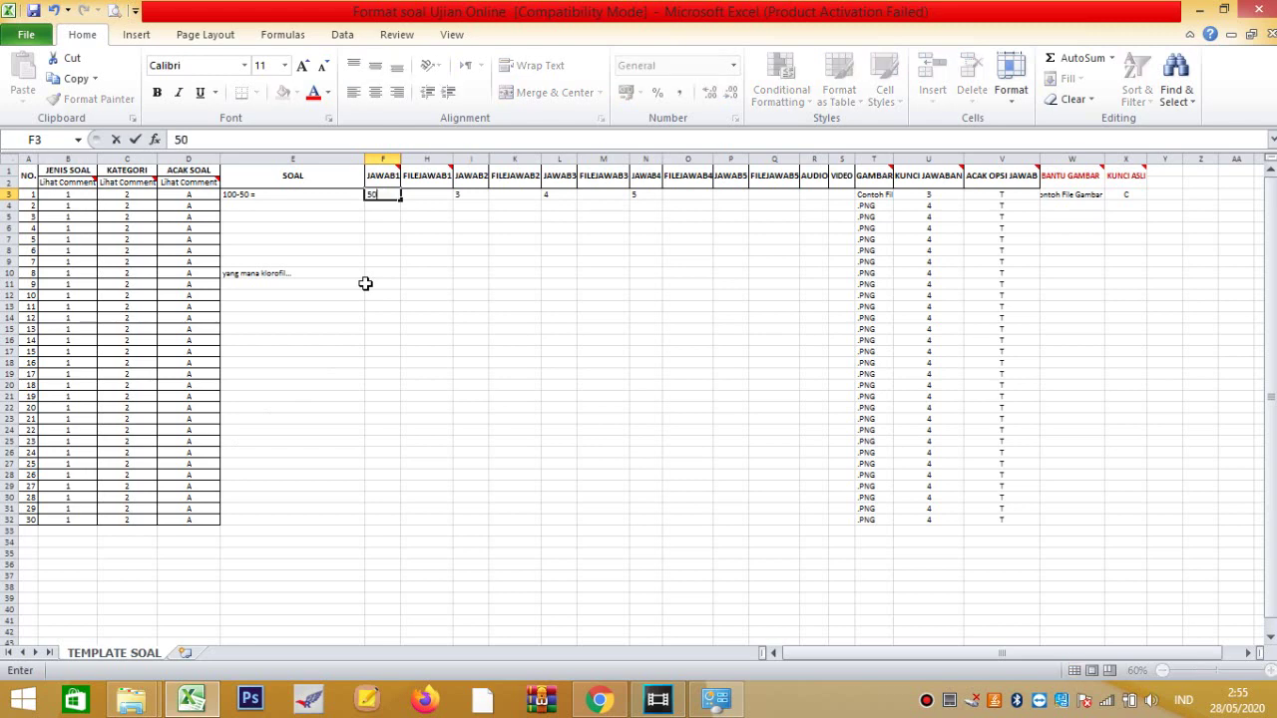
key(Tab)
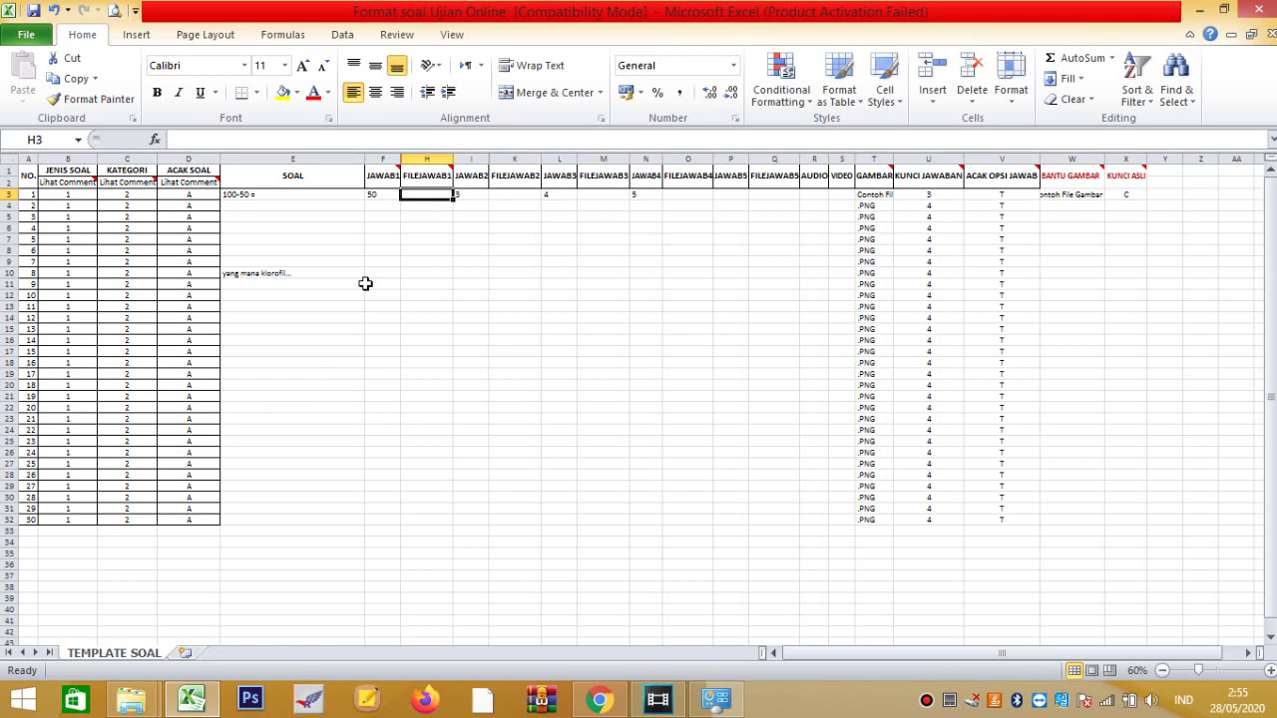
key(Tab)
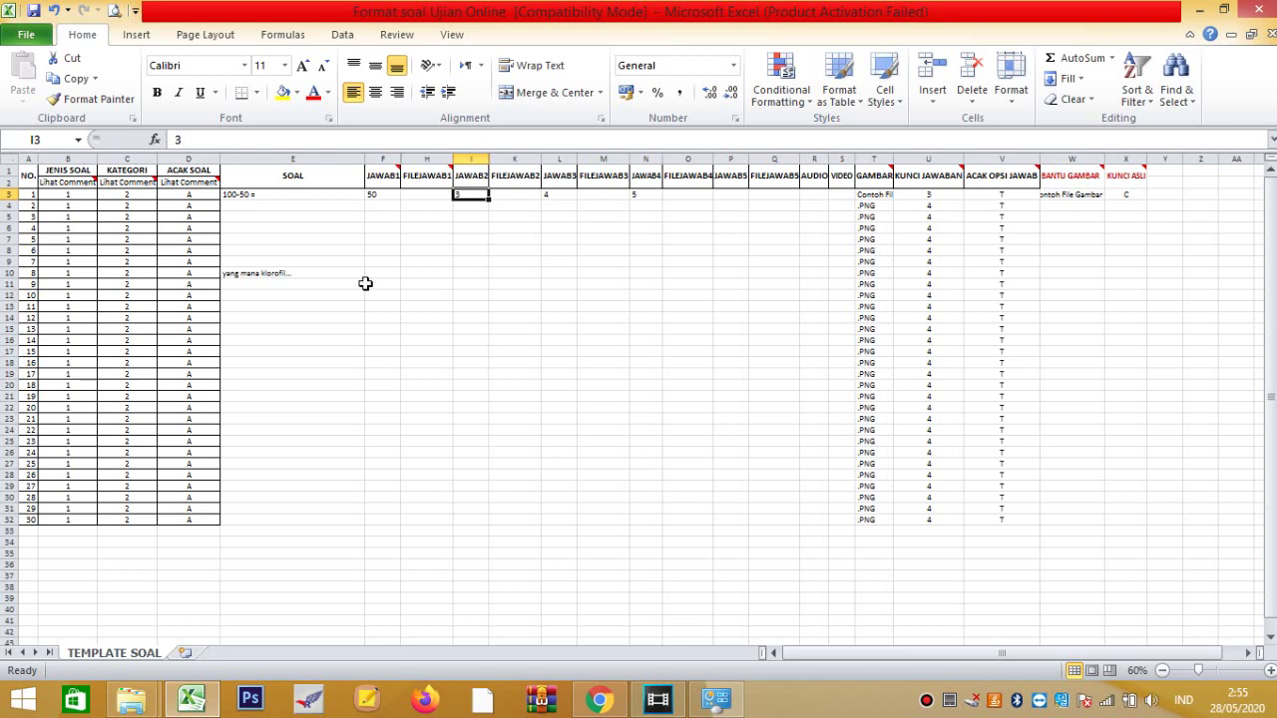
text(60)
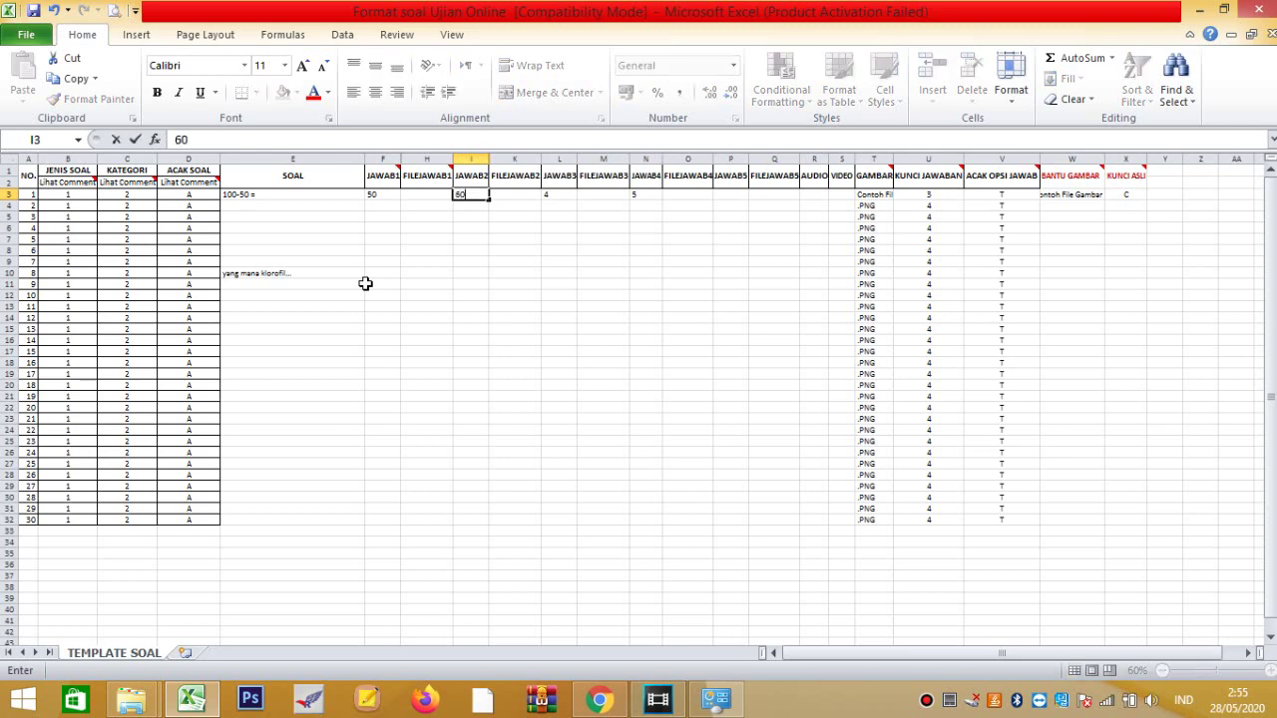
key(Tab)
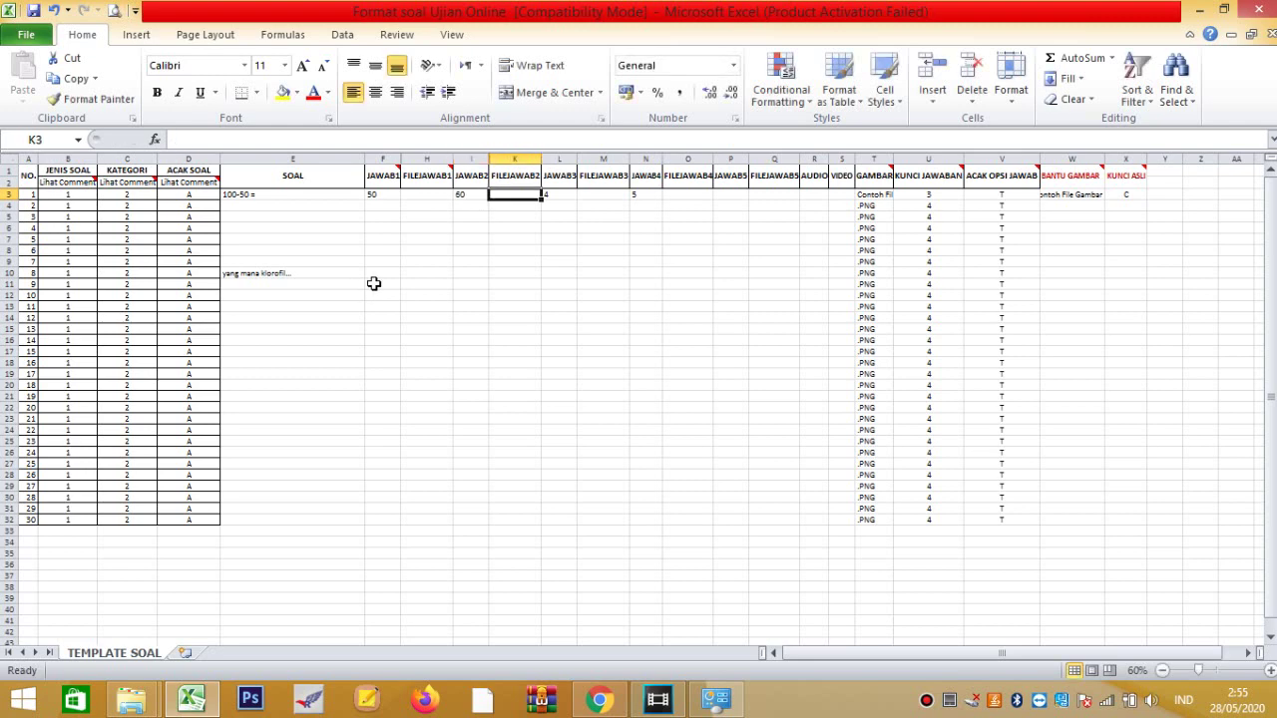
Read the comment on the FILEJAWAB1 header and compare it with the JAWAB1 header's comment.
click(411, 178)
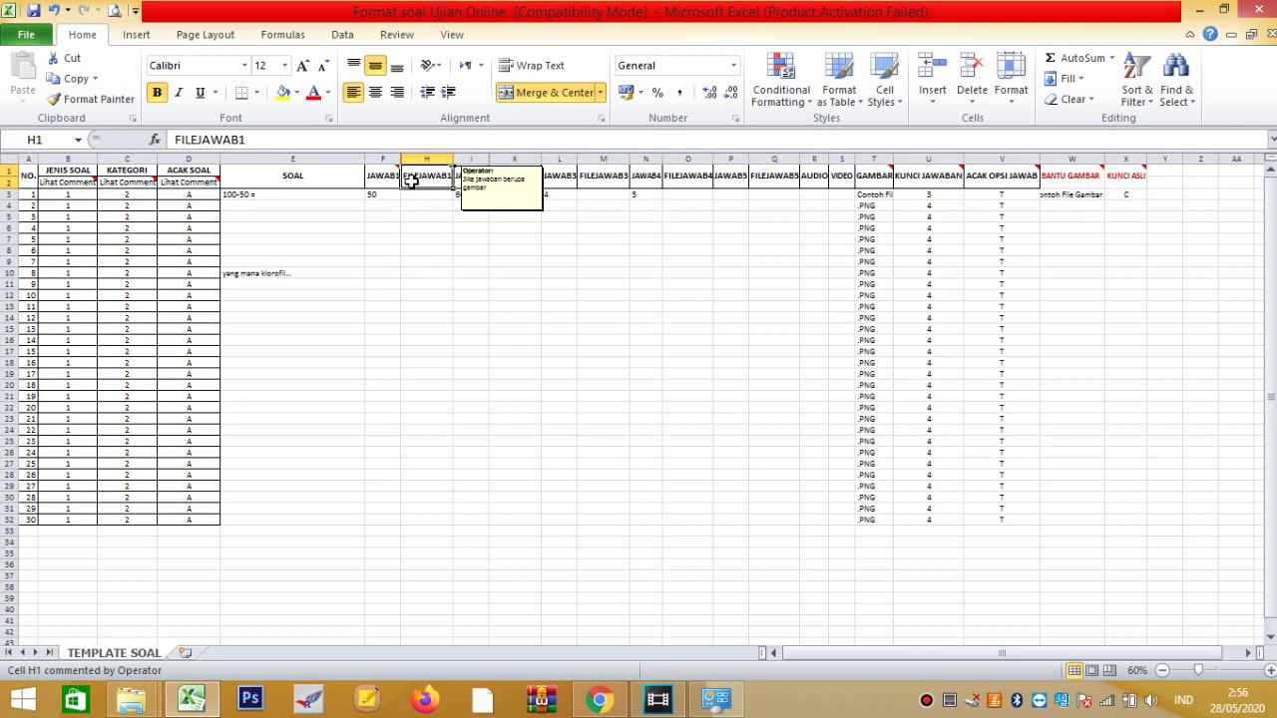
click(384, 185)
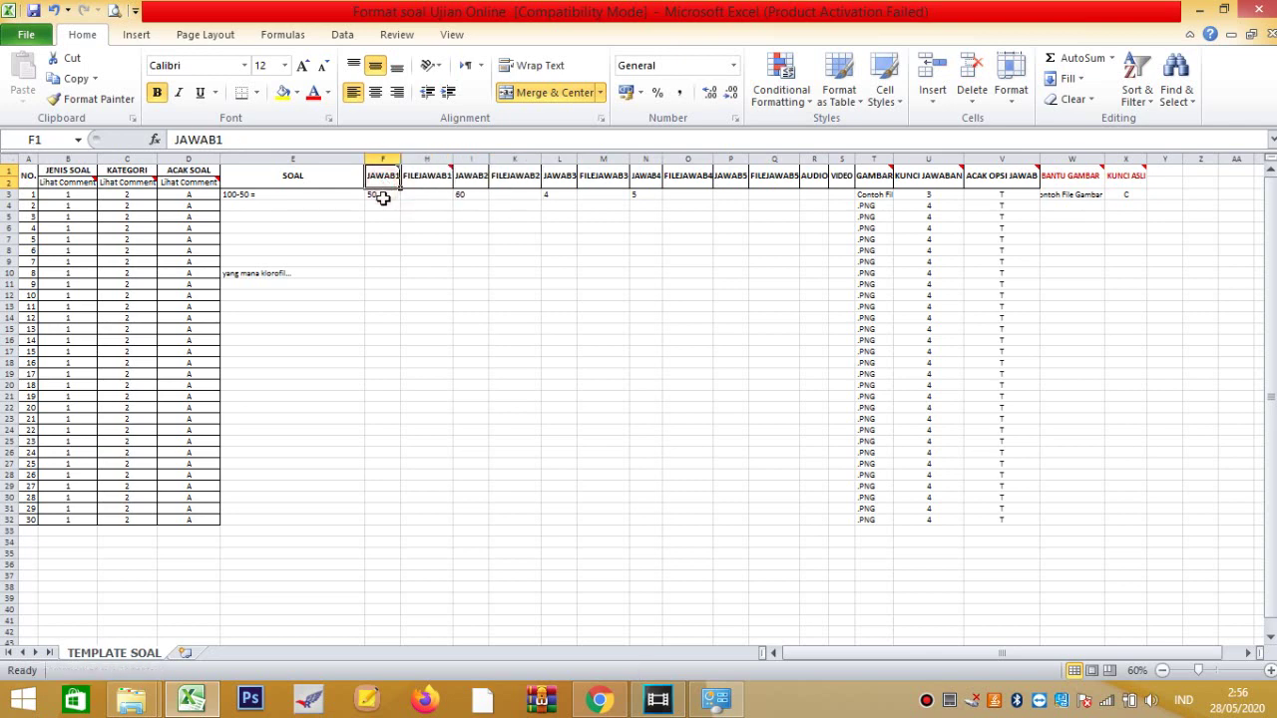
click(412, 176)
click(380, 175)
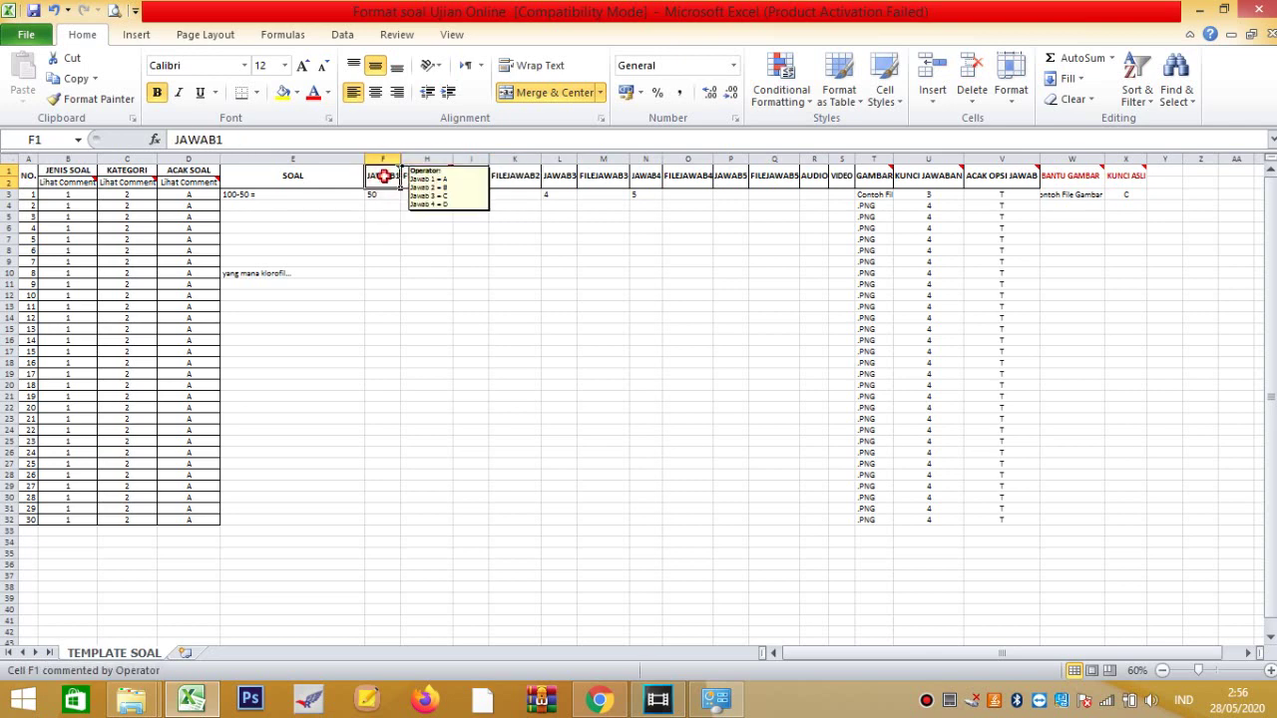
click(411, 177)
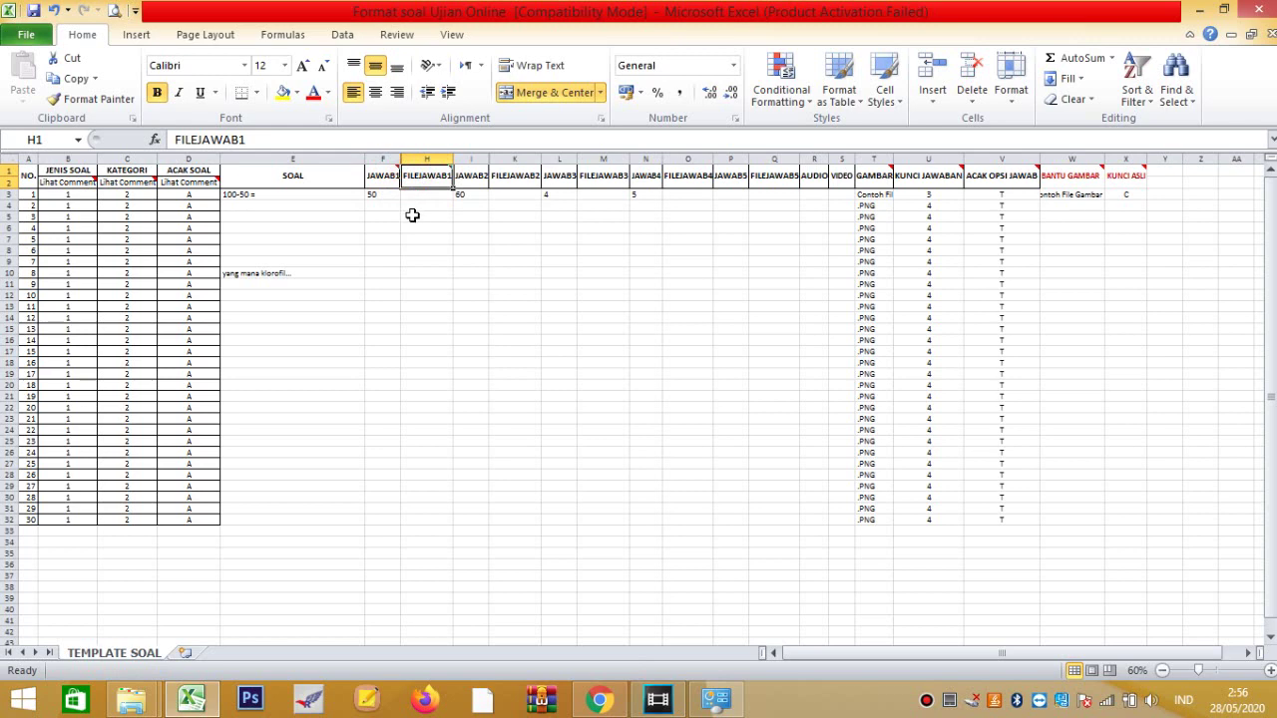
click(382, 186)
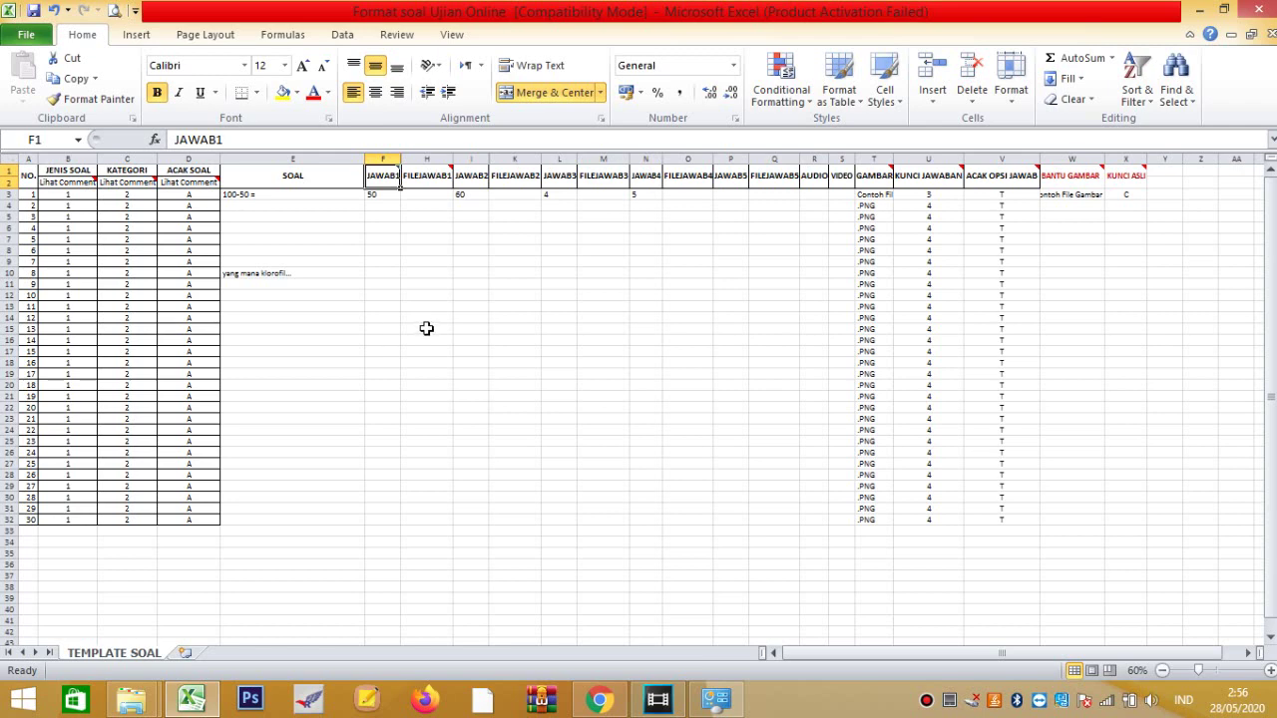
Enter the image answers for question 8: jawaban8A.PNG in FILEJAWAB1 cell H10 and jawaban8B.PNG in FILEJAWAB2 cell K10.
click(428, 276)
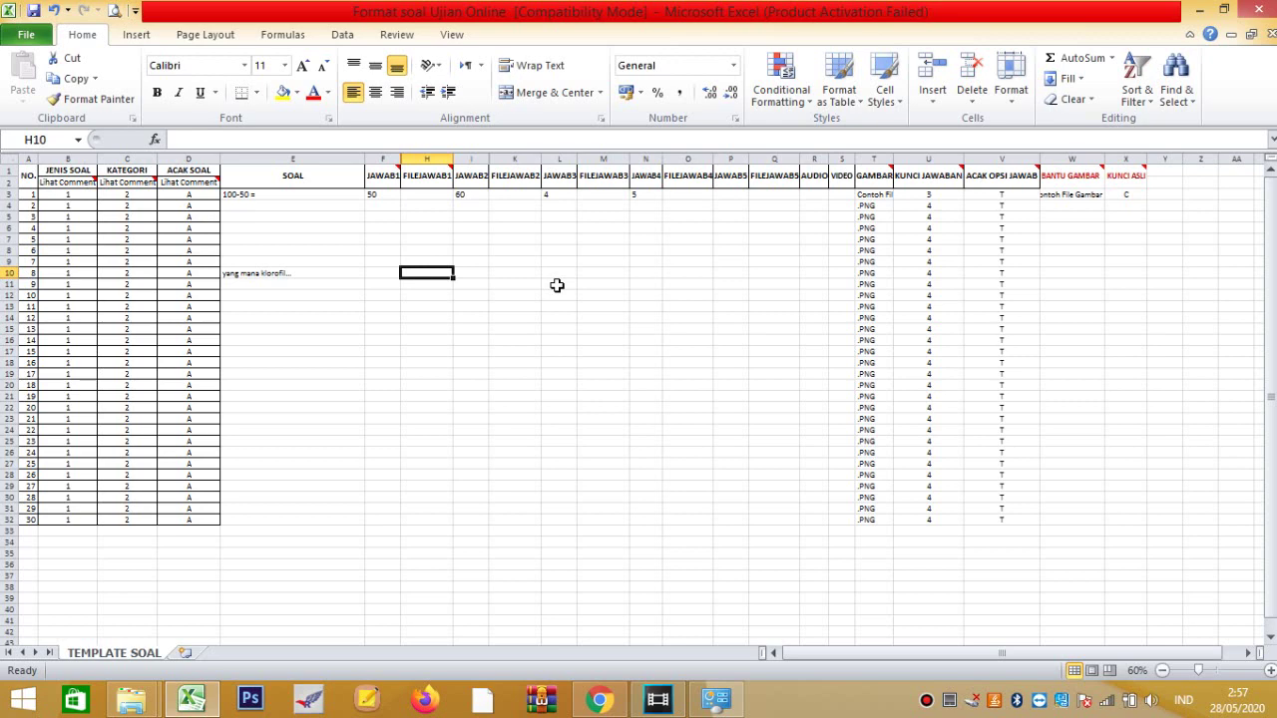
text(jawa)
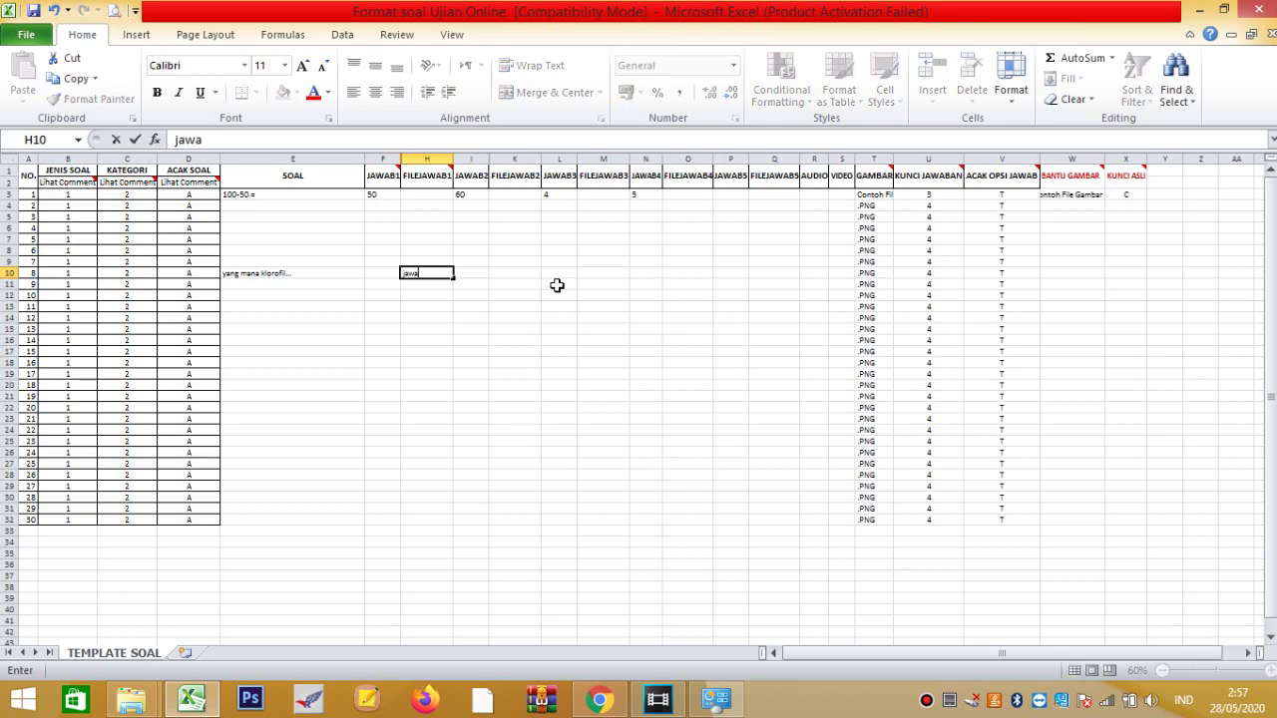
text(ban8A.PNG)
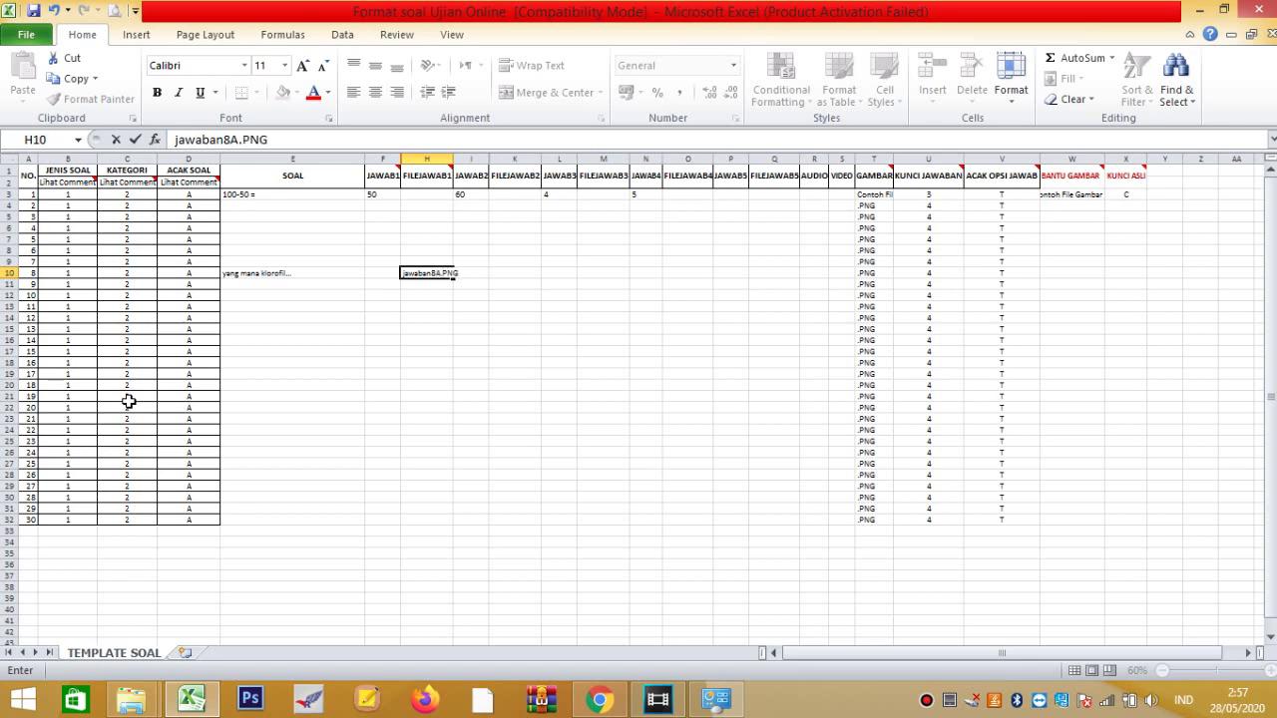
click(461, 299)
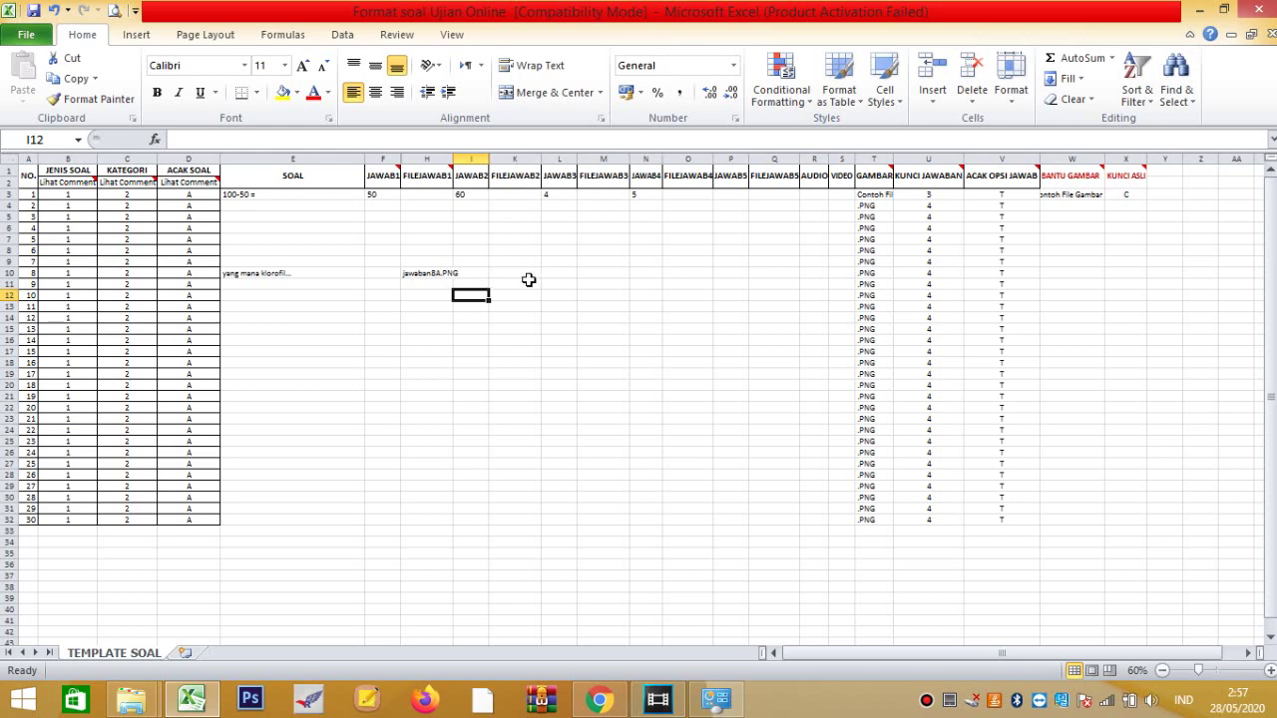
click(525, 274)
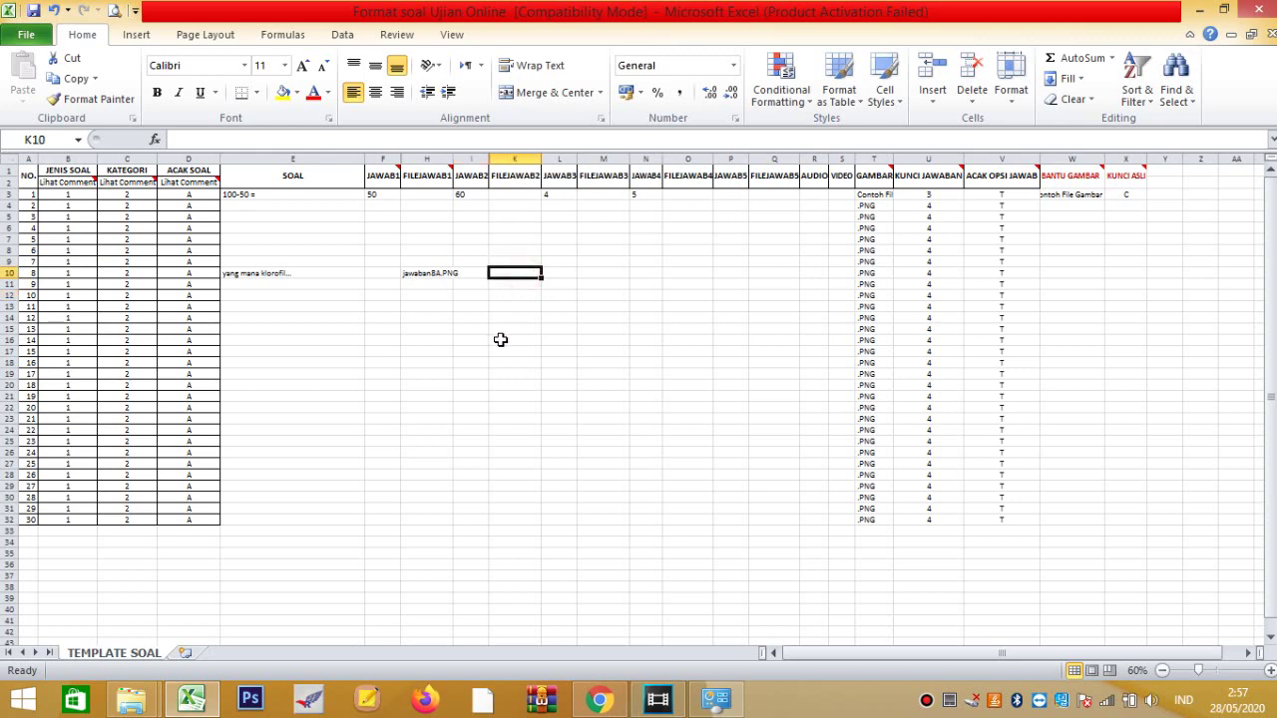
text(jawa)
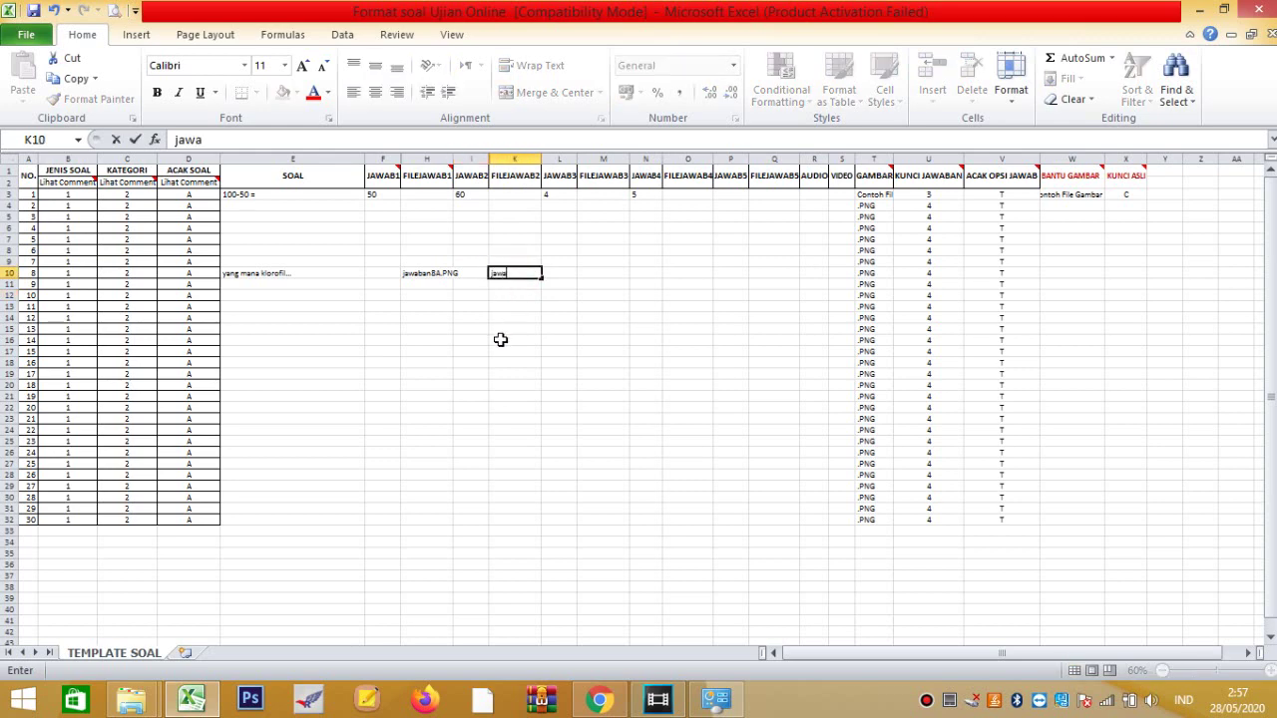
text(ban8B.PNG)
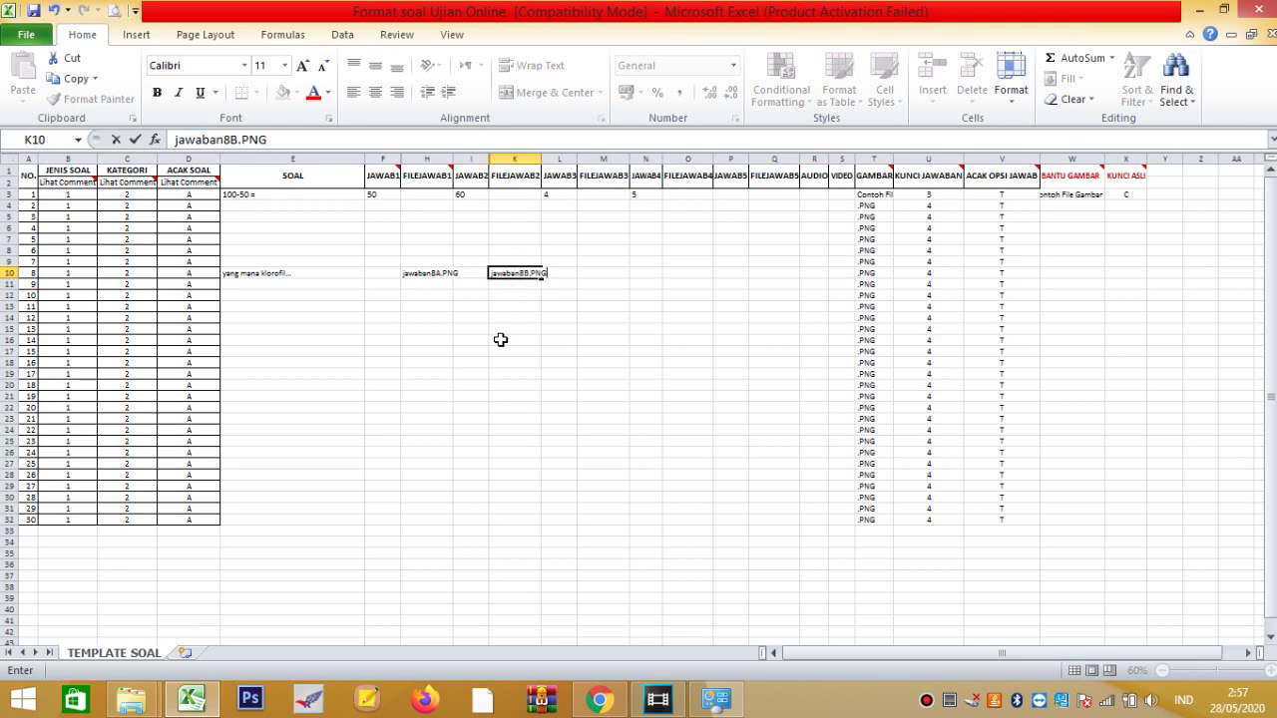
Commit the FILEJAWAB2 entry for question 8 and compare the FILEJAWAB1 and JAWAB1 header cells.
click(613, 317)
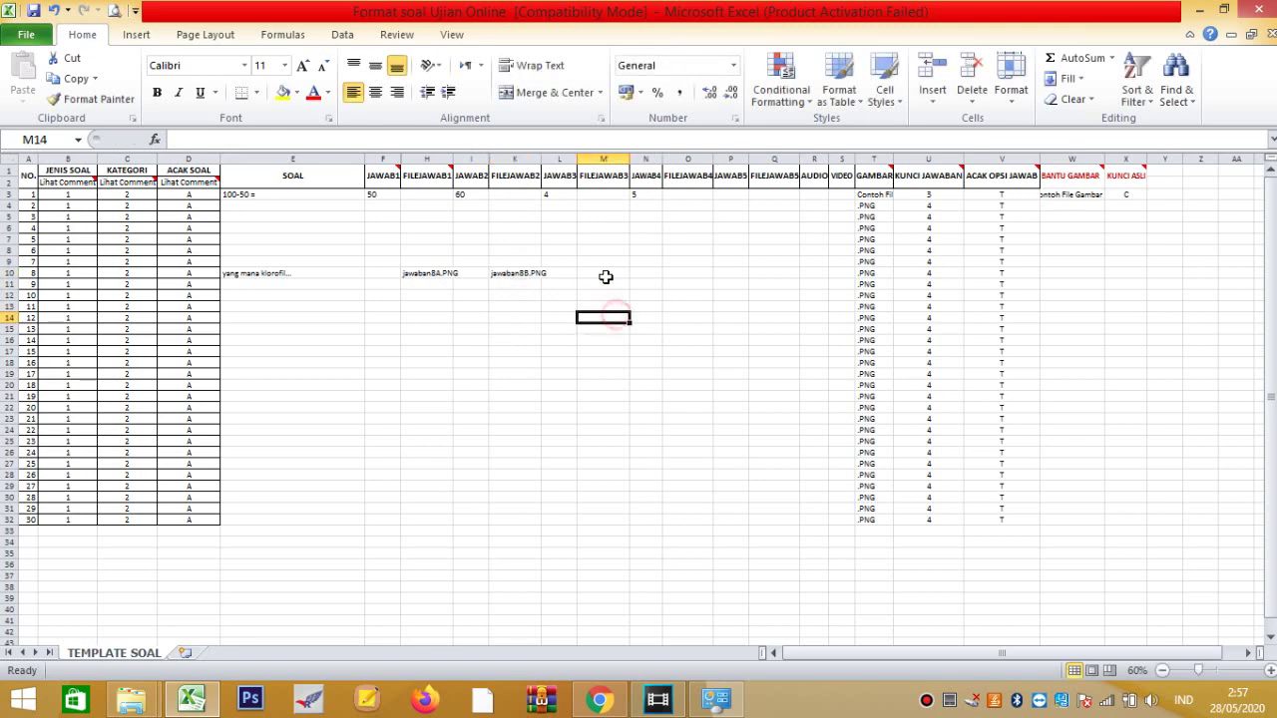
click(670, 273)
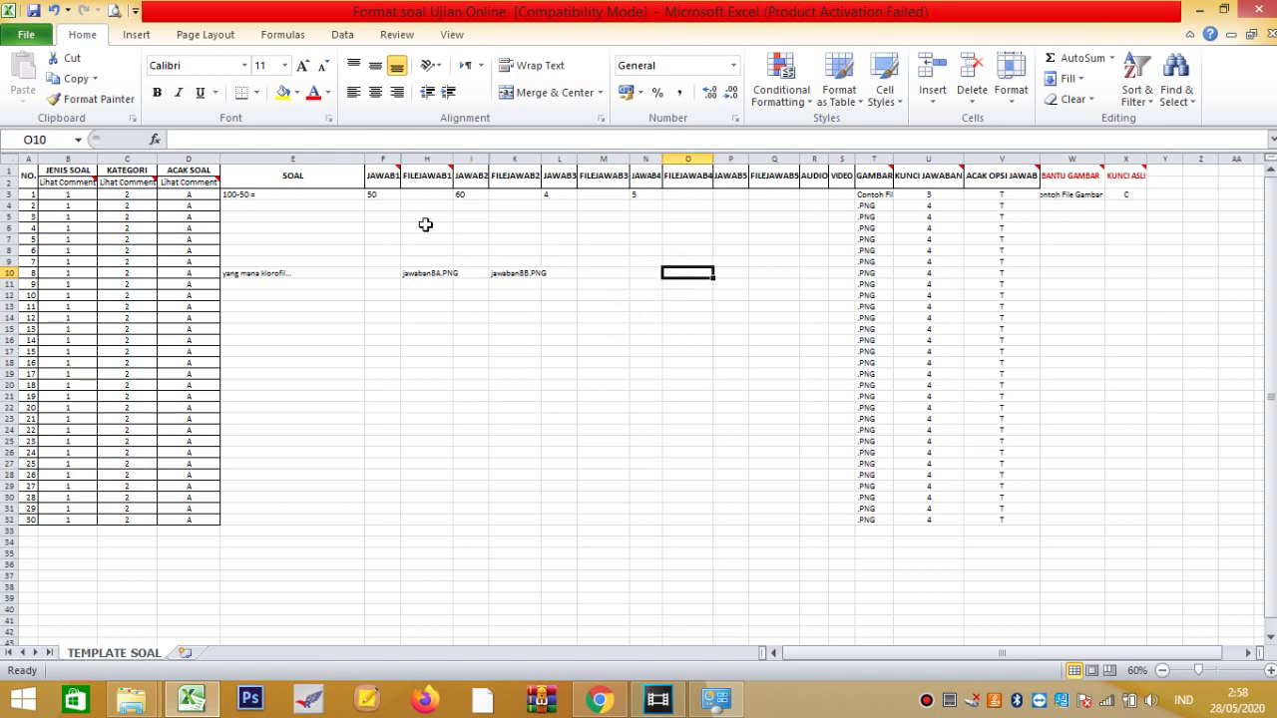
click(424, 178)
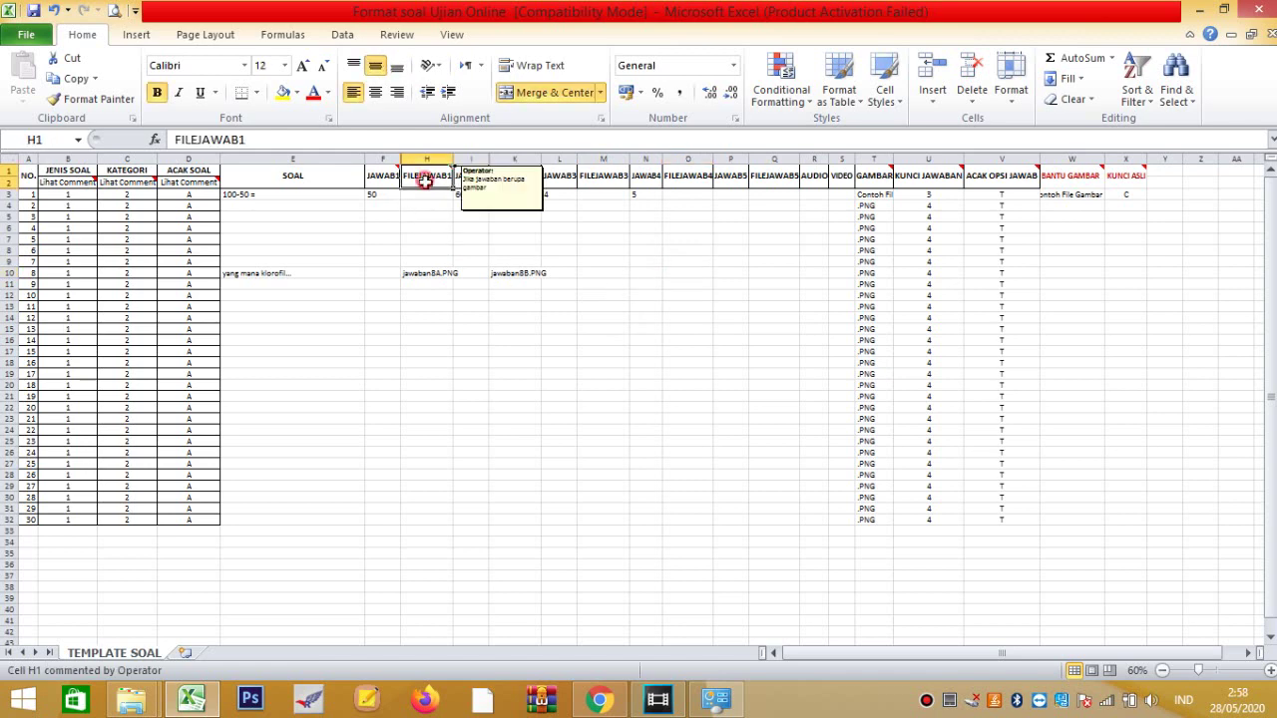
click(384, 178)
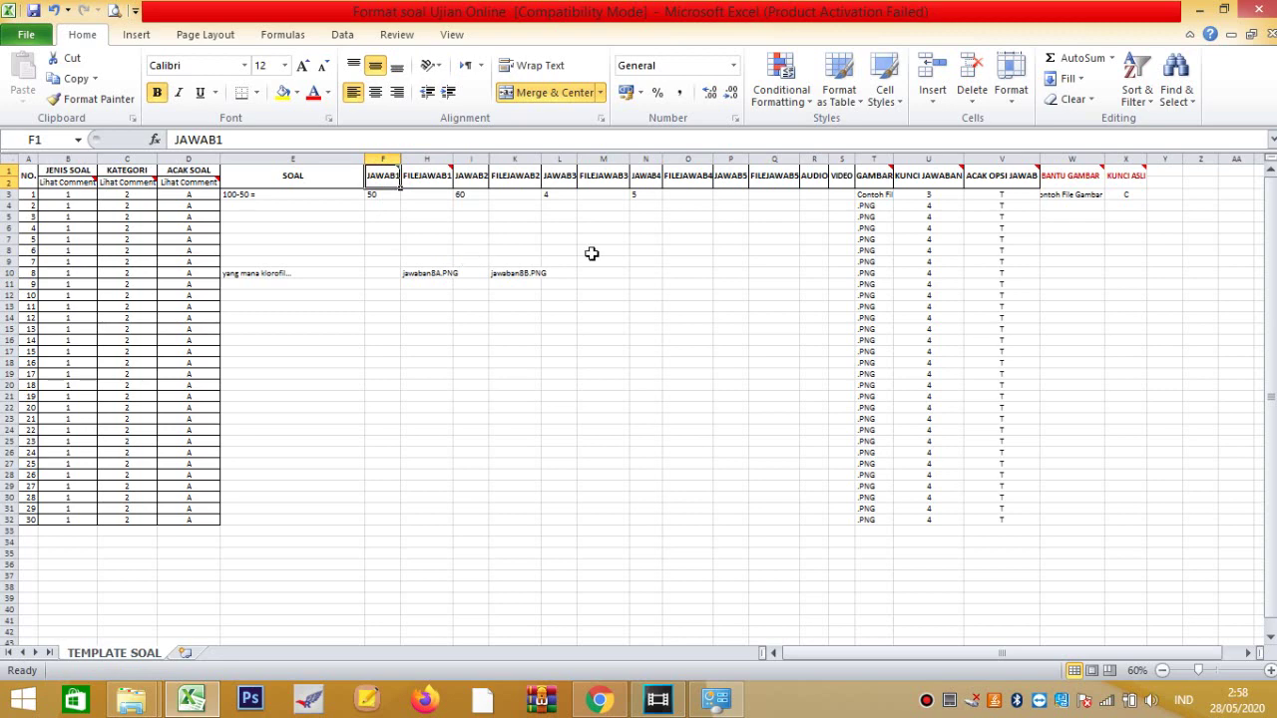
Examine the AUDIO and VIDEO columns and their cells beside questions 2 and 3.
click(810, 180)
click(843, 180)
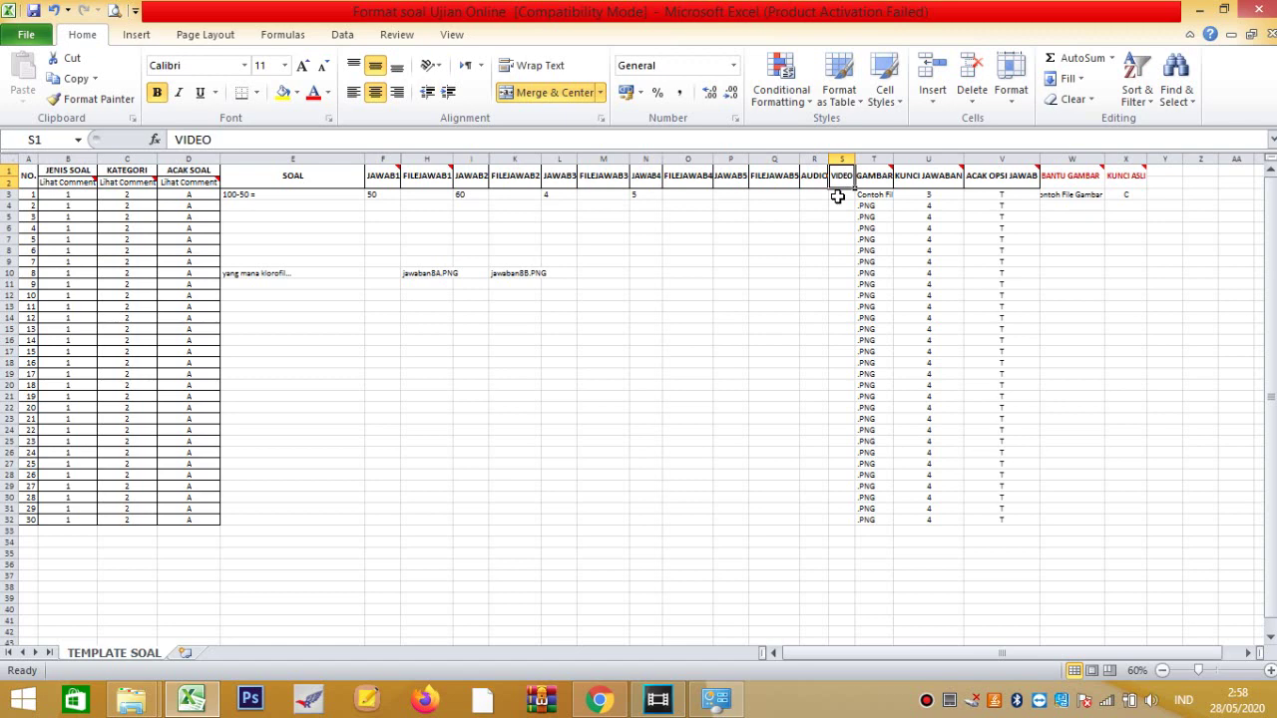
click(820, 215)
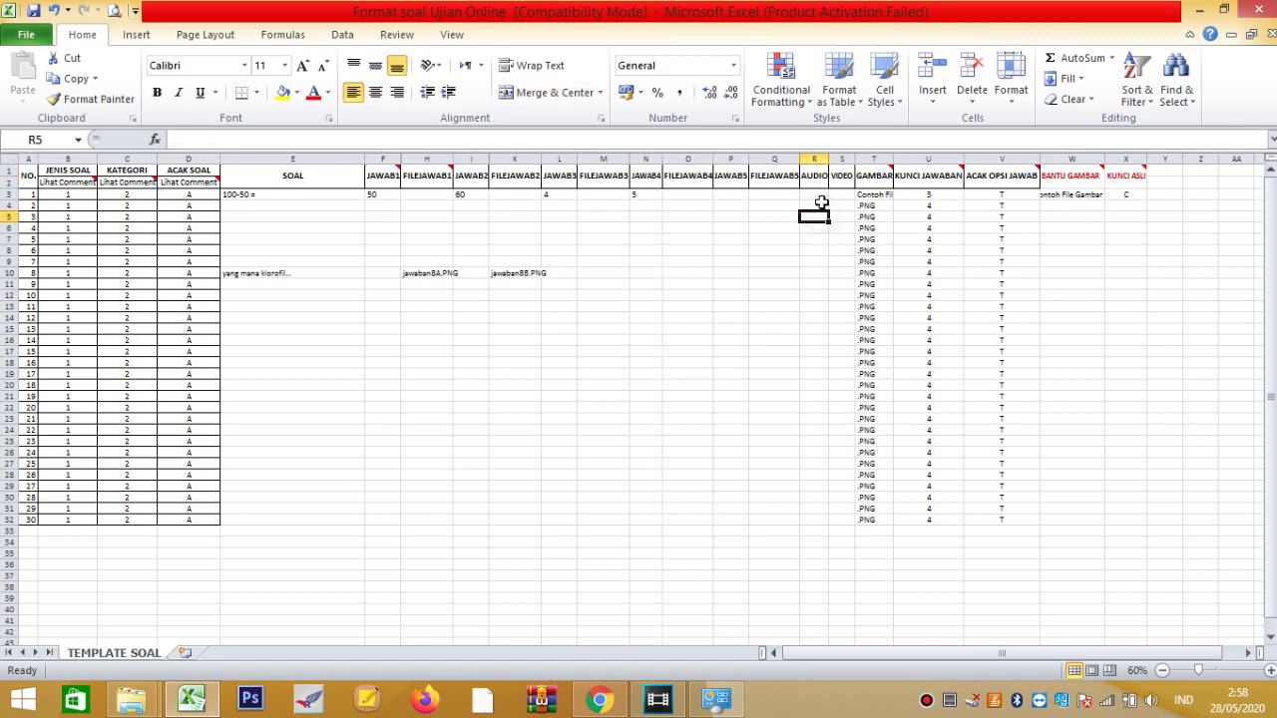
click(822, 205)
click(846, 205)
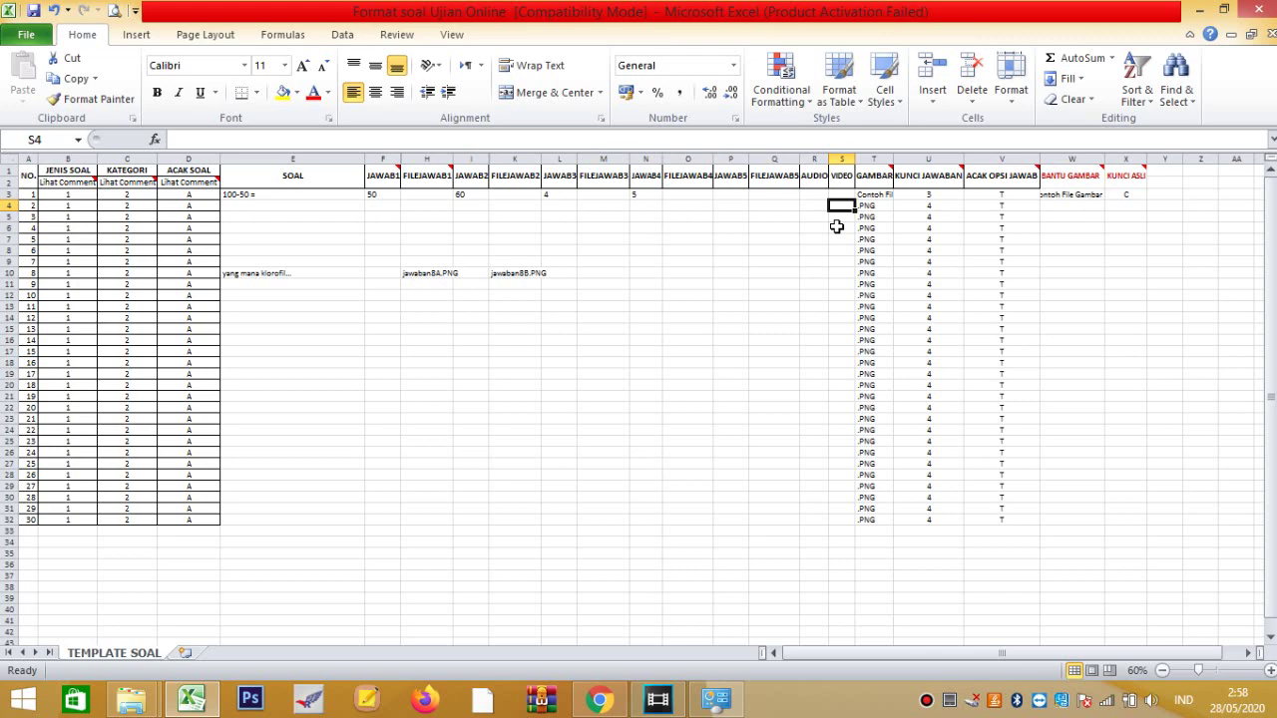
Read the comment on the GAMBAR header and inspect the formulas in that column for several questions.
click(869, 178)
click(864, 206)
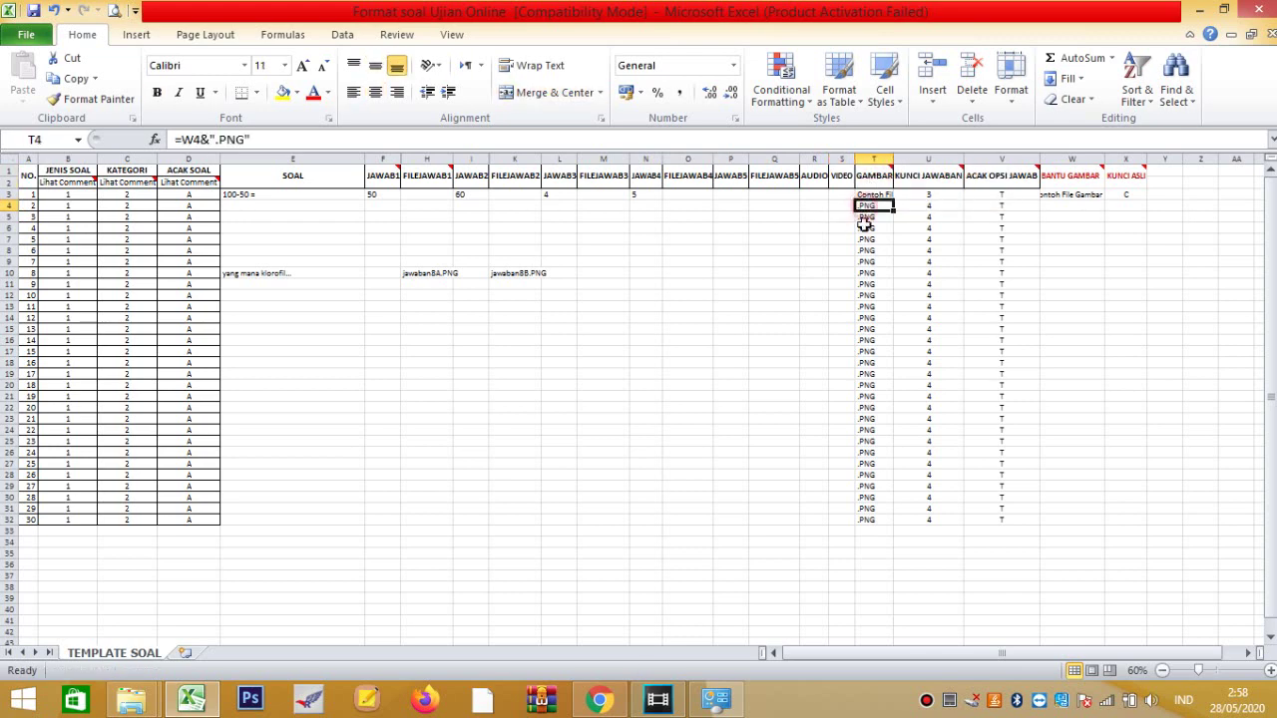
click(859, 261)
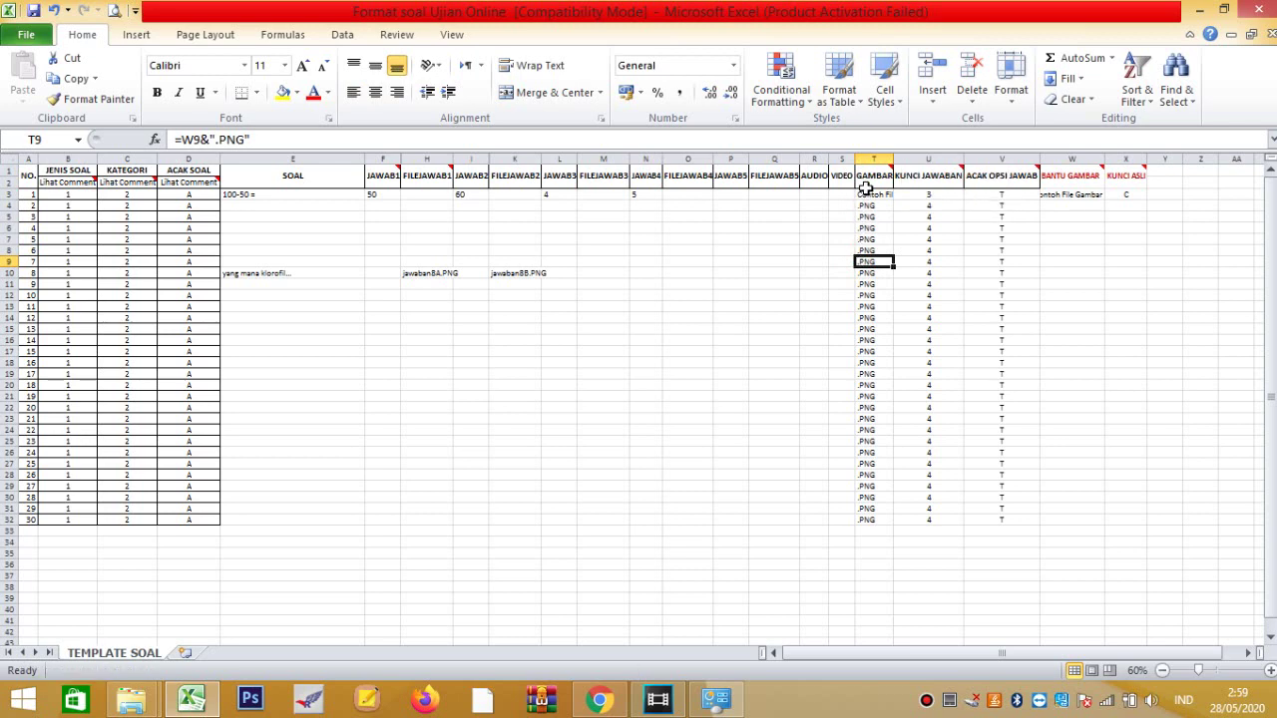
mouse_move(868, 182)
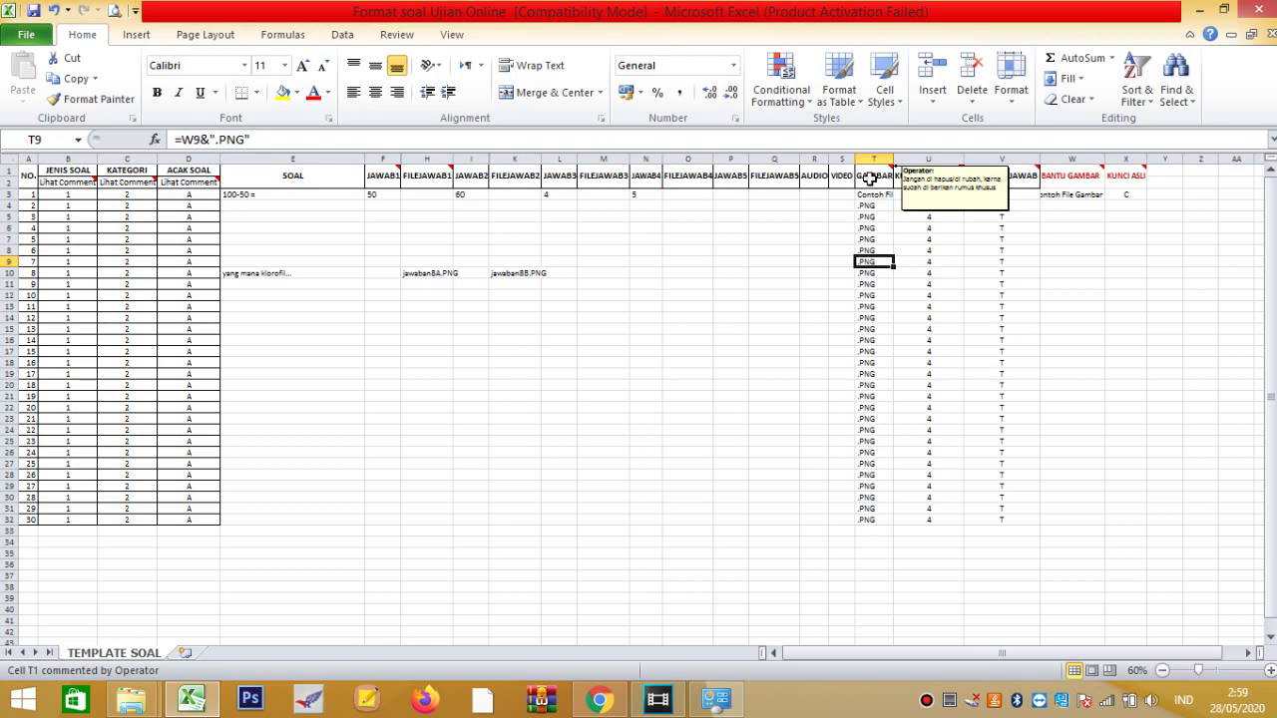
click(864, 217)
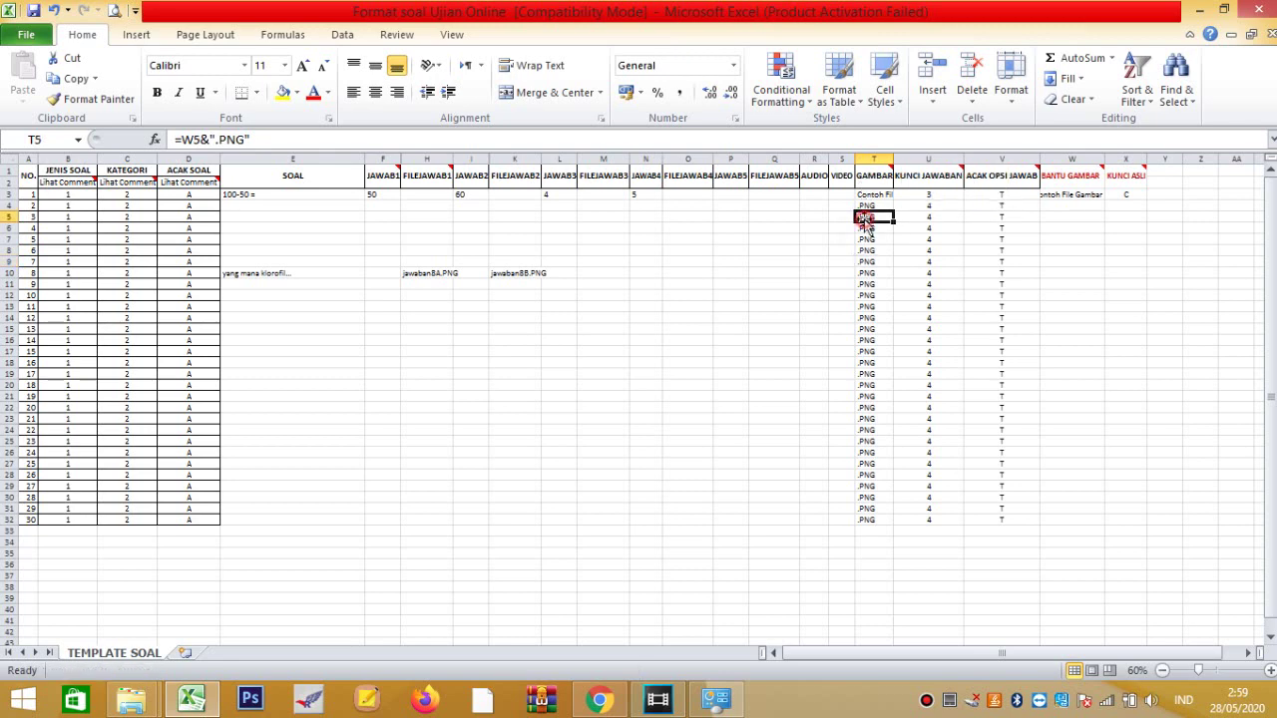
click(864, 250)
click(864, 206)
click(861, 317)
drag(861, 318, 861, 362)
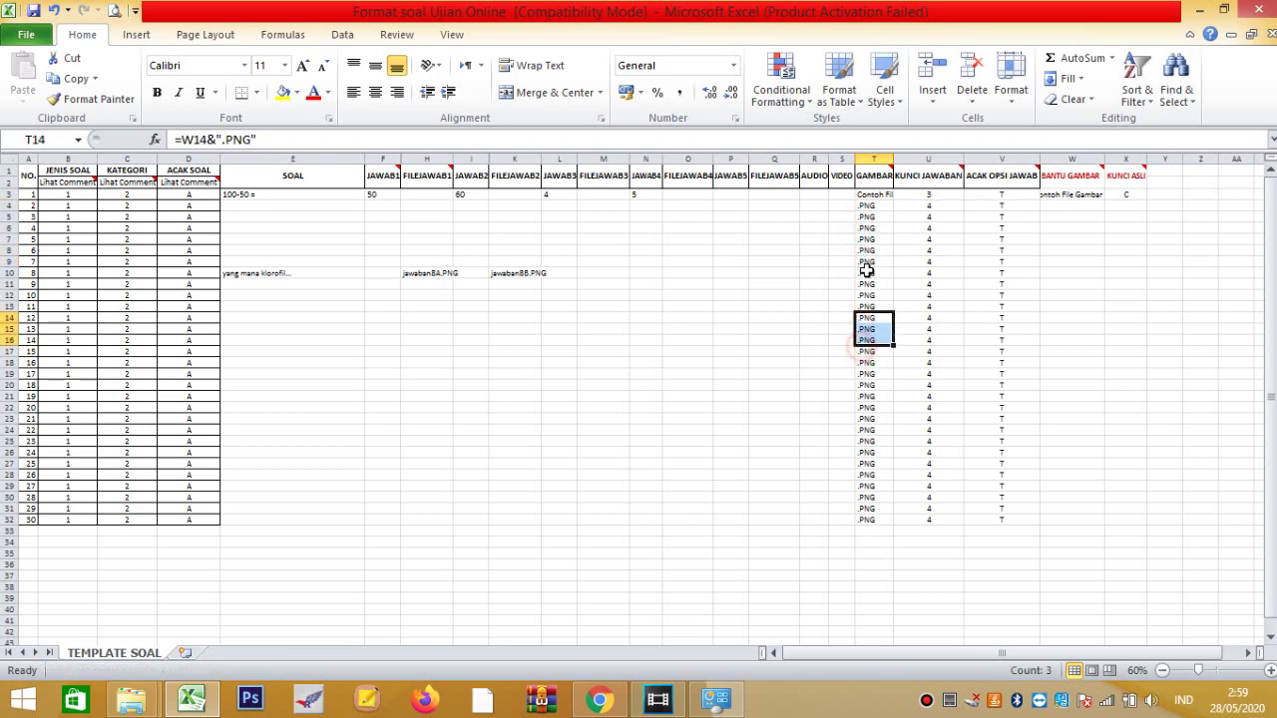
click(863, 272)
click(864, 239)
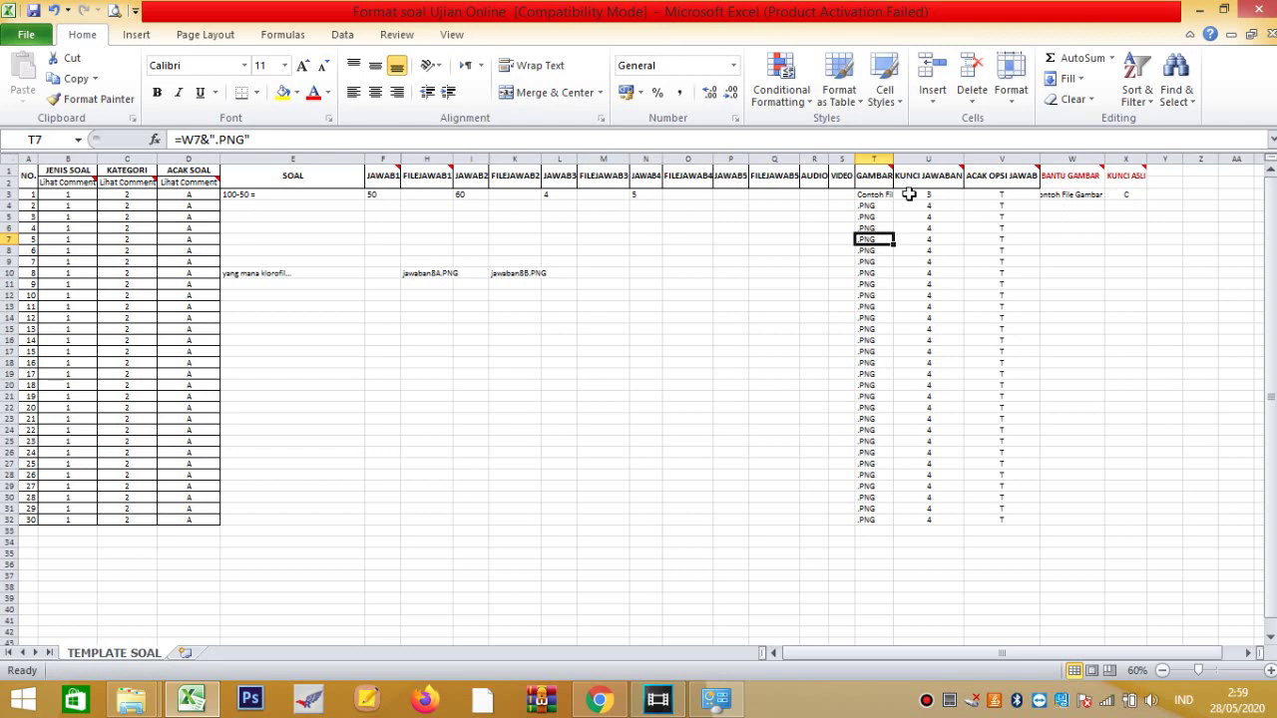
mouse_move(866, 181)
Enter soal5 as question 5's image name in BANTU GAMBAR cell W7 and check its GAMBAR formula in T7.
click(1069, 238)
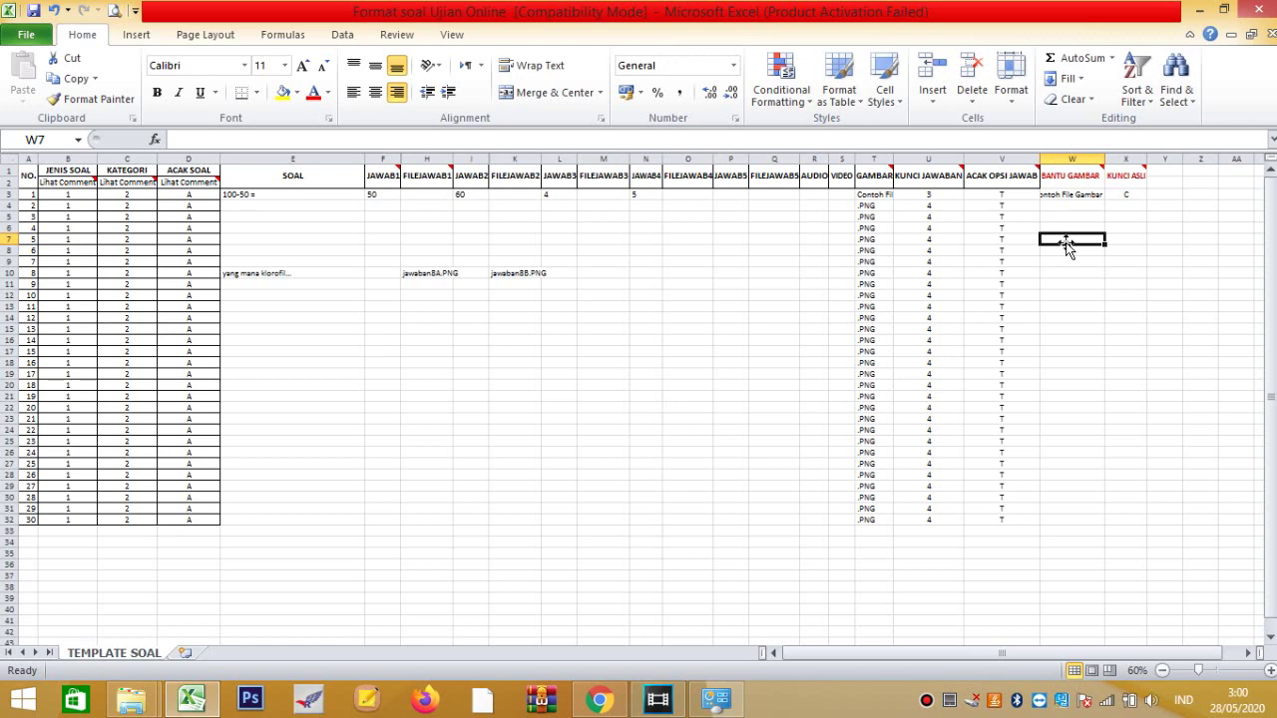
text(so)
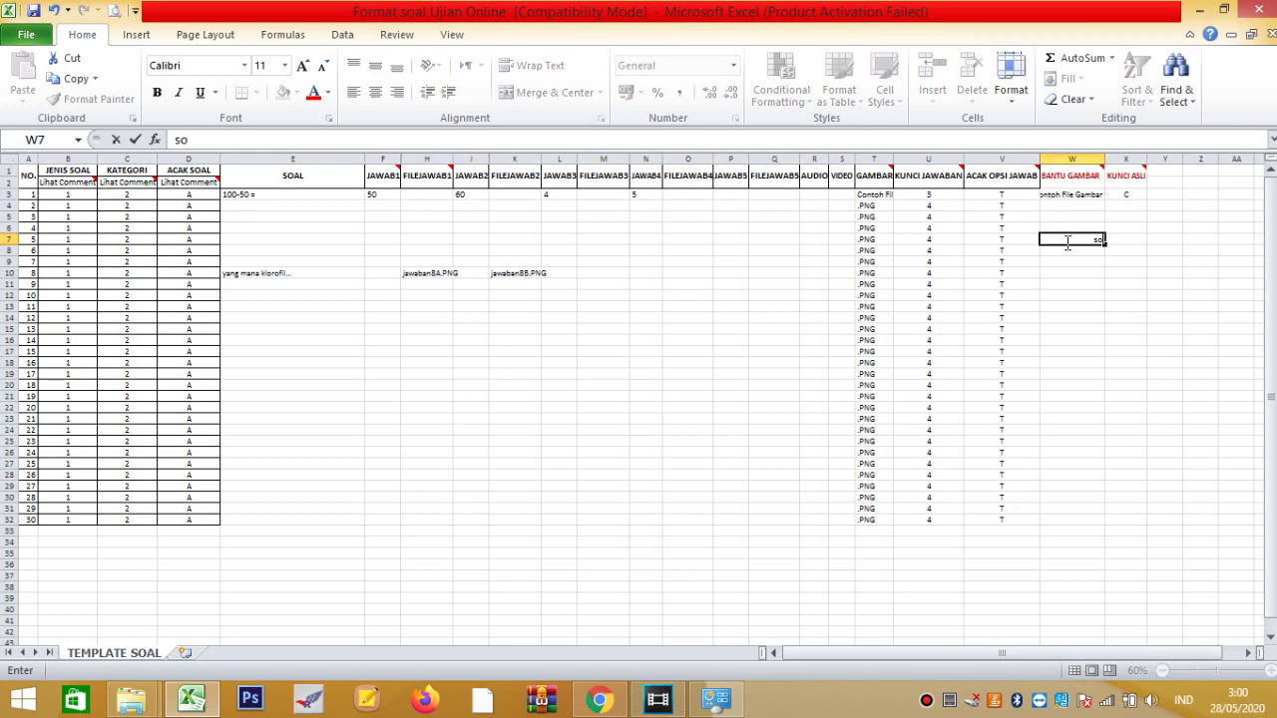
text(al5)
key(Return)
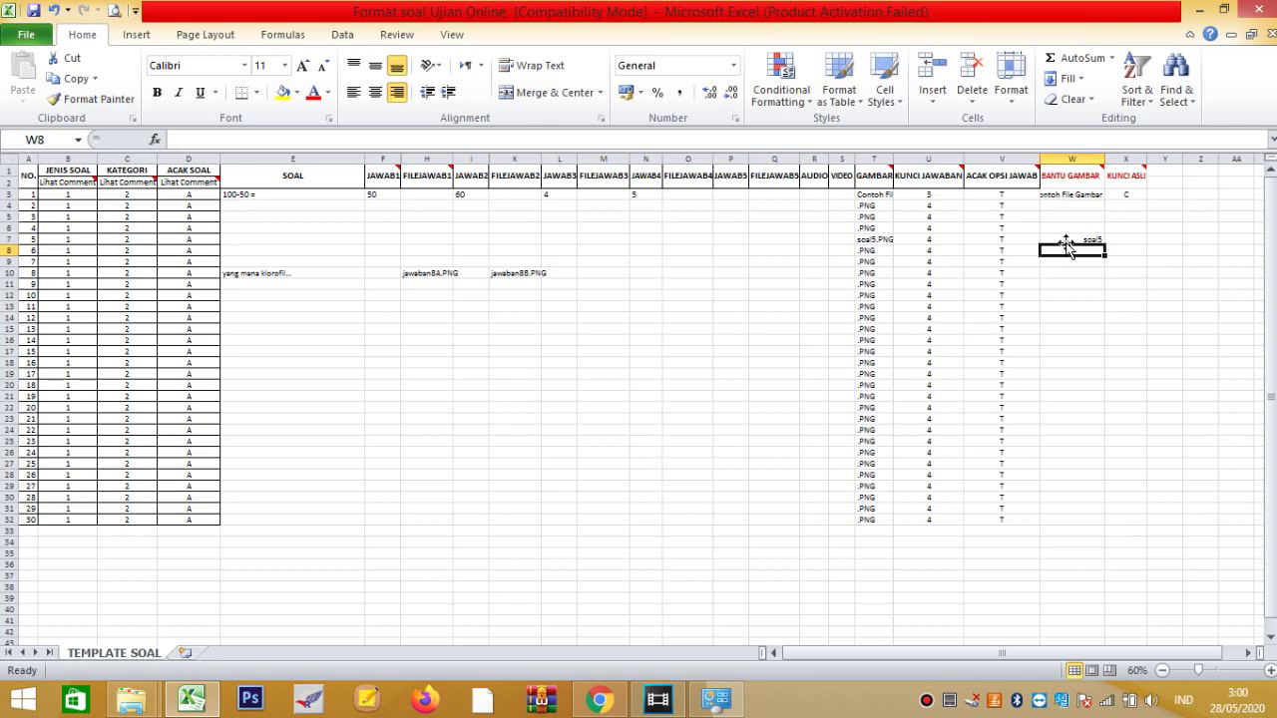
click(1077, 237)
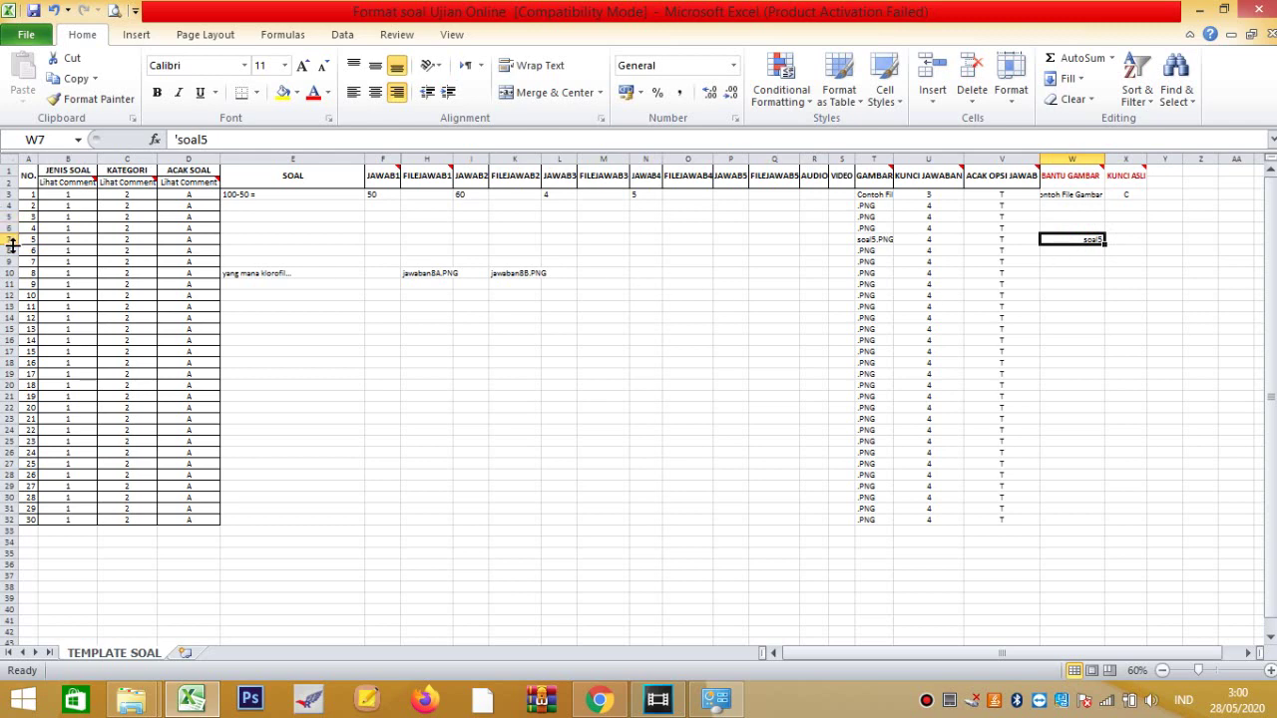
click(876, 239)
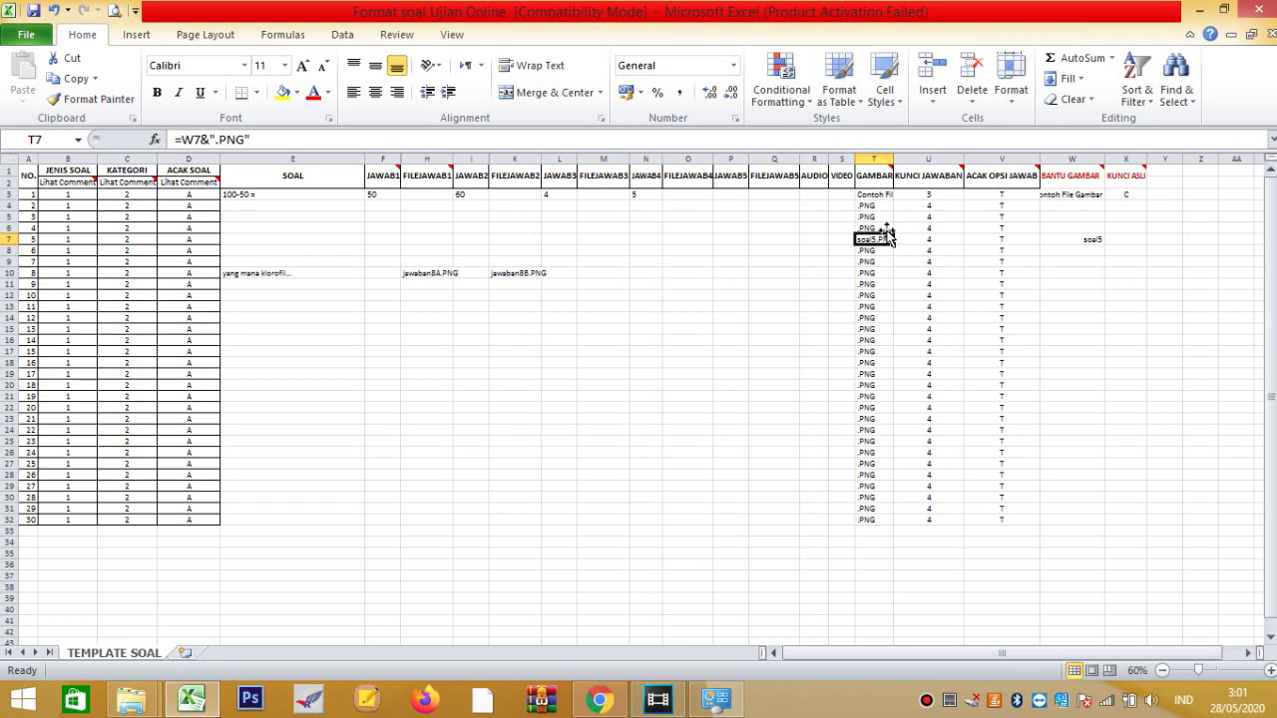
Read the comment on the KUNCI JAWABAN header and compare that column with the KUNCI ASLI header.
click(933, 178)
click(931, 195)
click(933, 177)
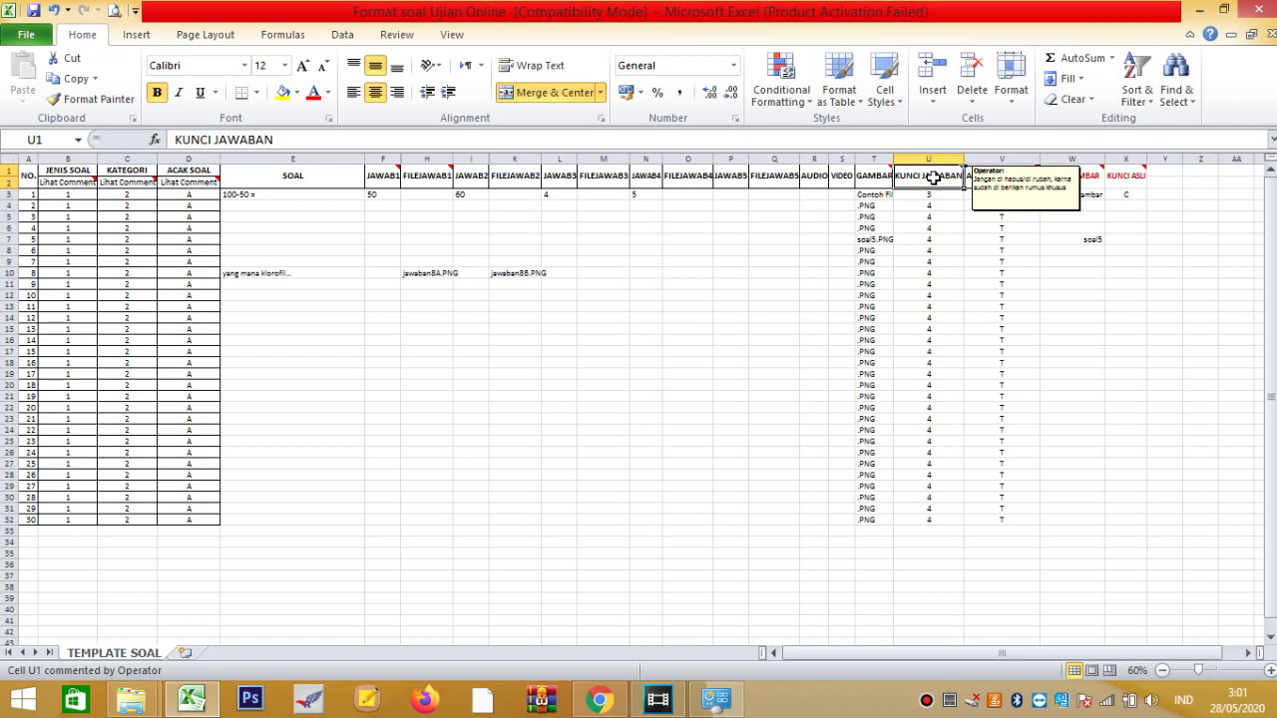
click(1125, 175)
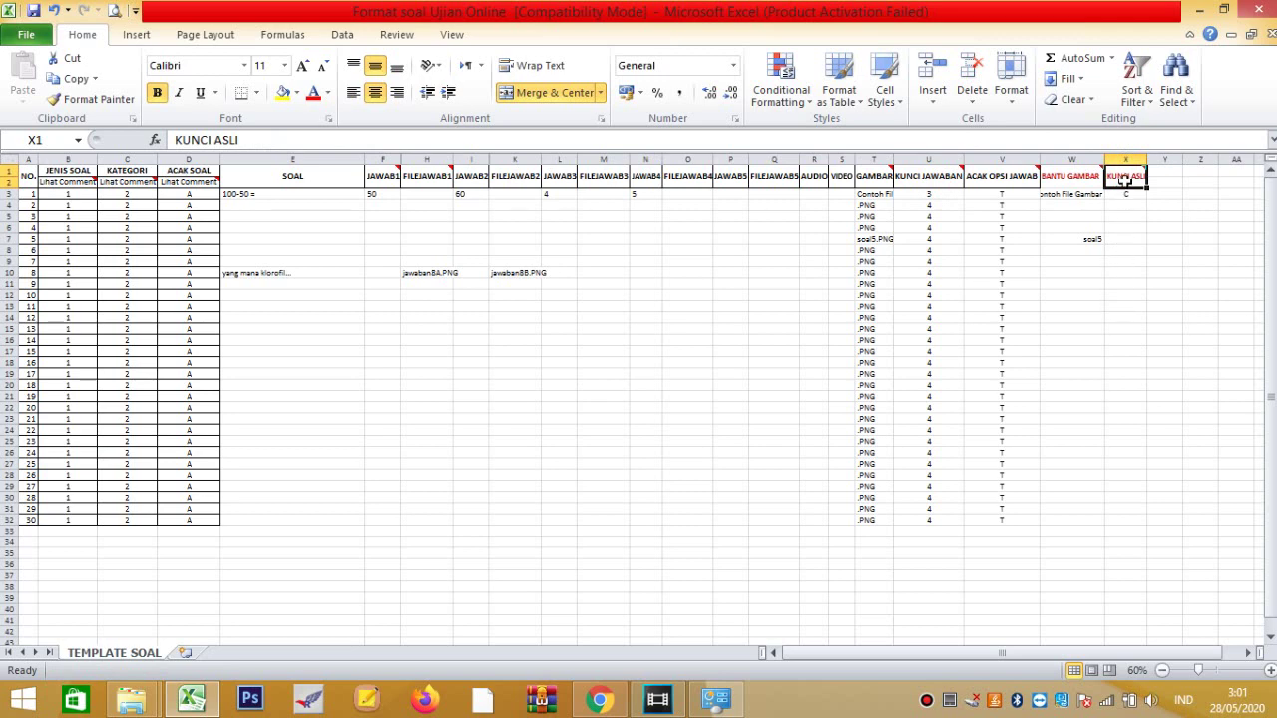
mouse_move(1124, 181)
Enter the answer keys a, b, c and d for questions 4 to 7 in KUNCI ASLI cells X6 to X9.
click(1122, 204)
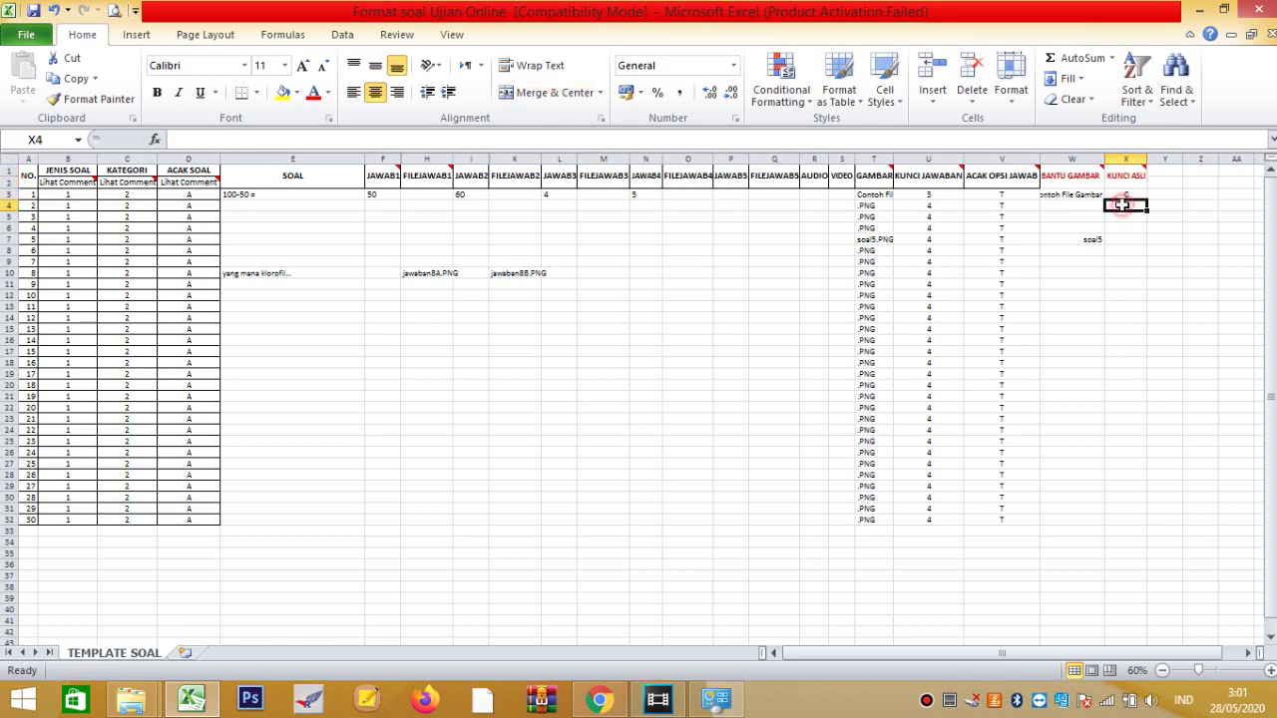
click(1128, 227)
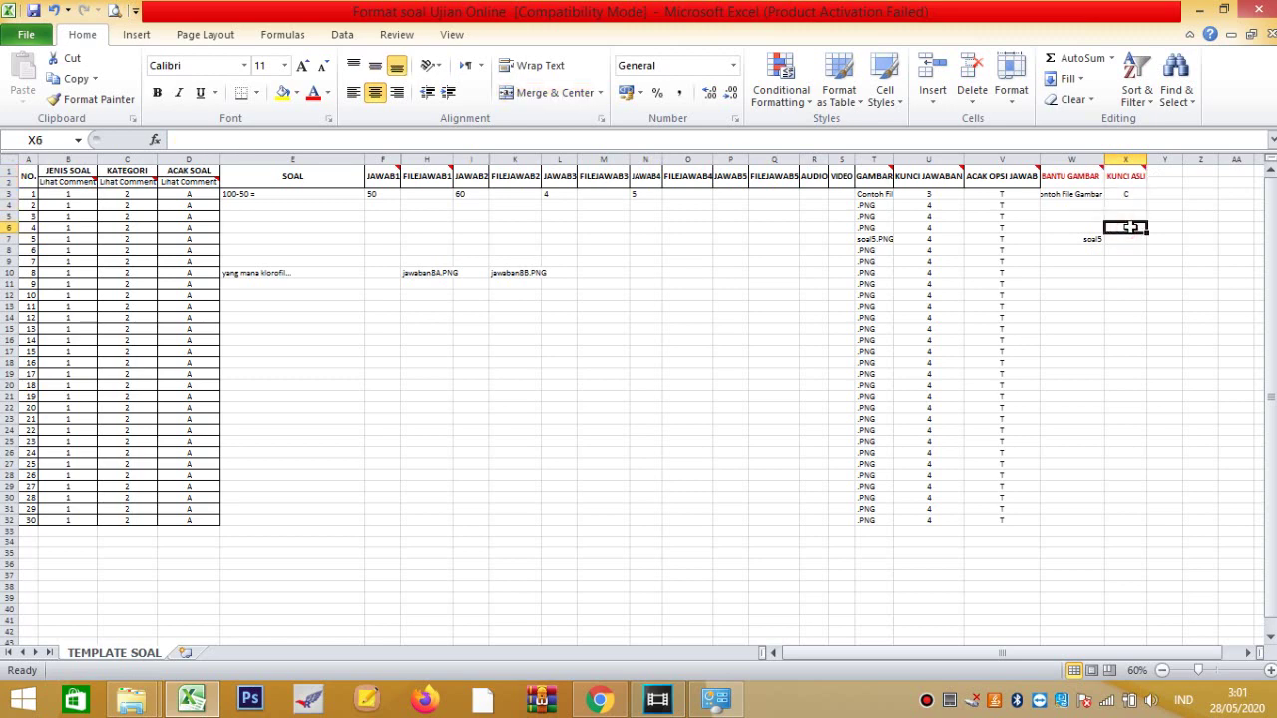
text(a)
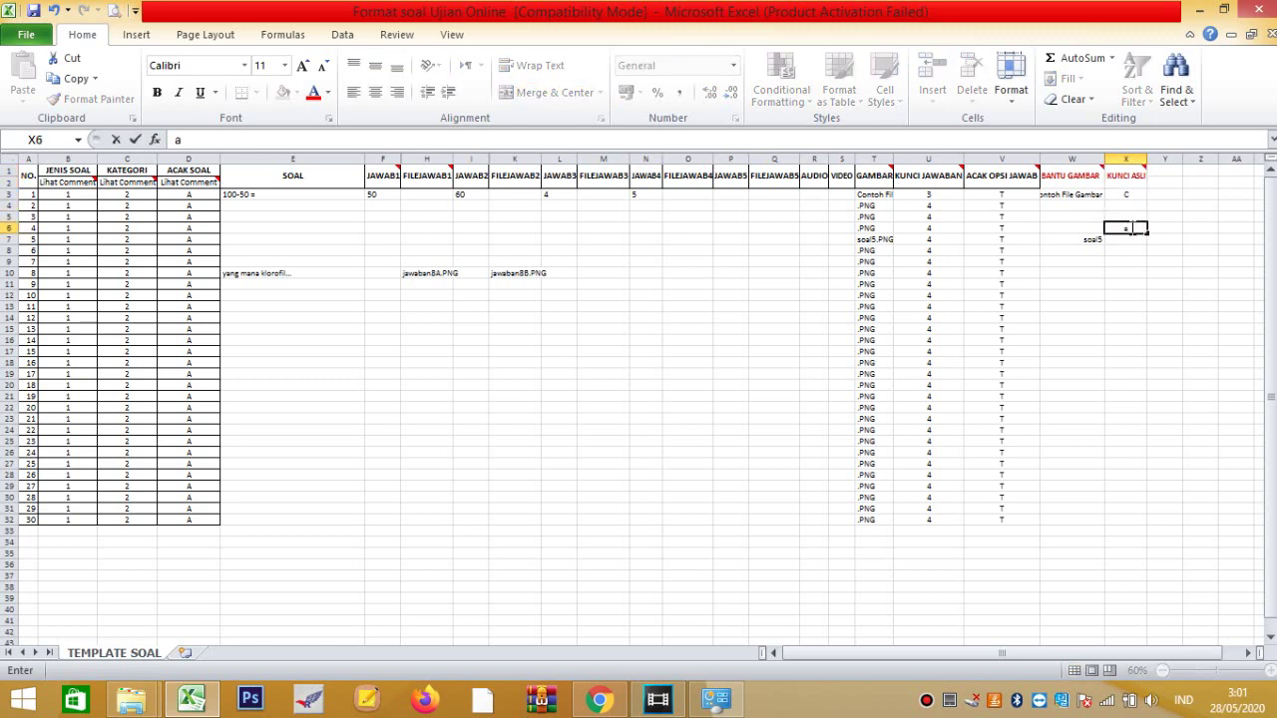
key(Return)
text(b)
key(Return)
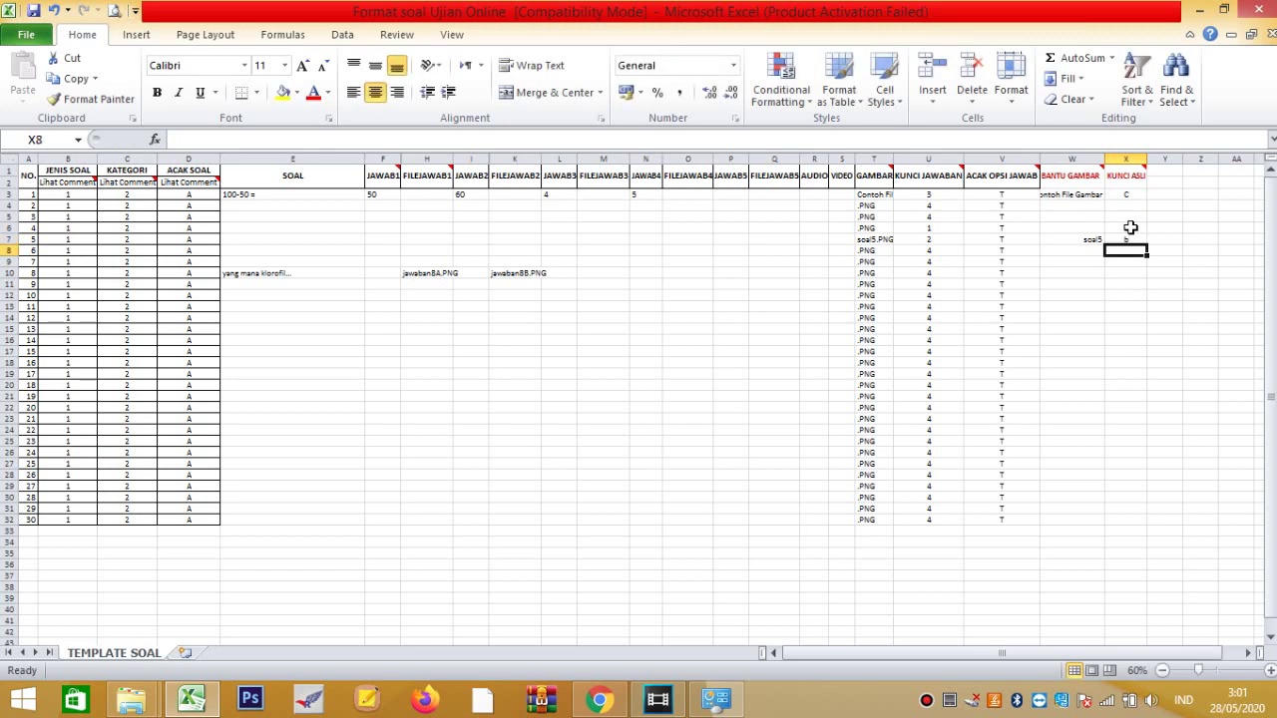
text(c)
key(Return)
text(d)
key(Return)
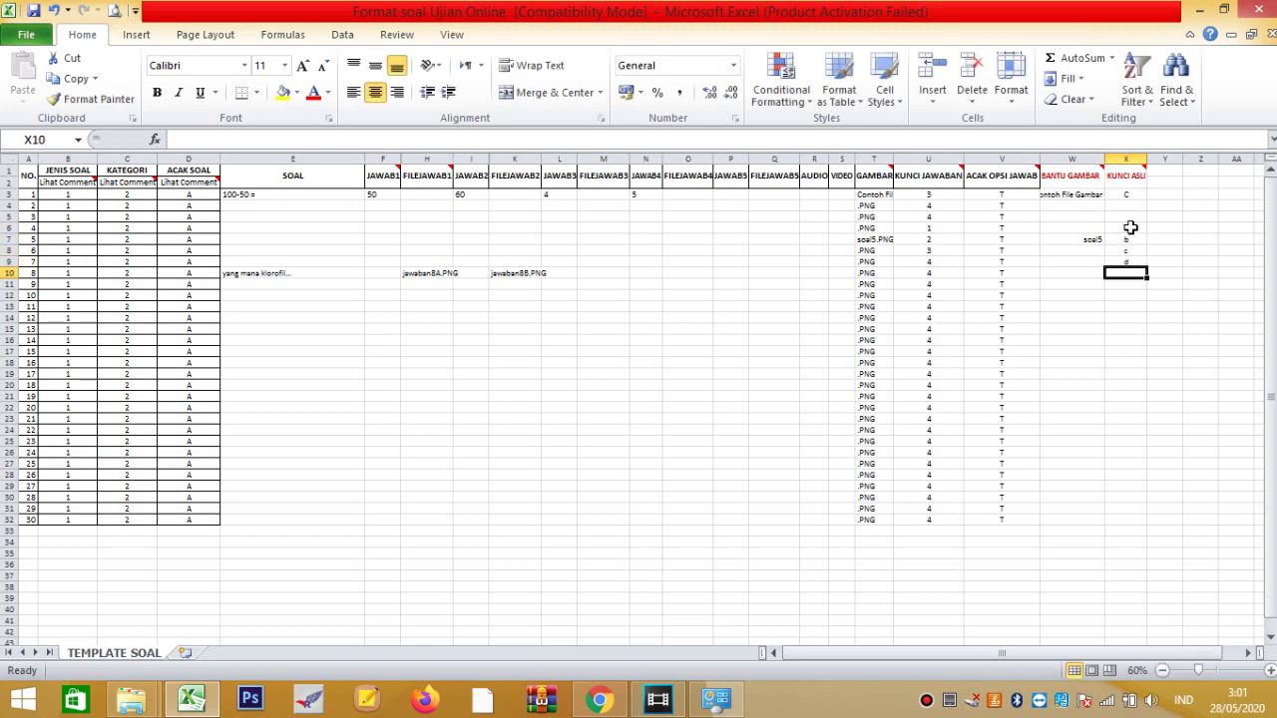
Compare each KUNCI ASLI letter for questions 4 to 7 with its KUNCI JAWABAN formula cell in U6 to U9.
click(1130, 227)
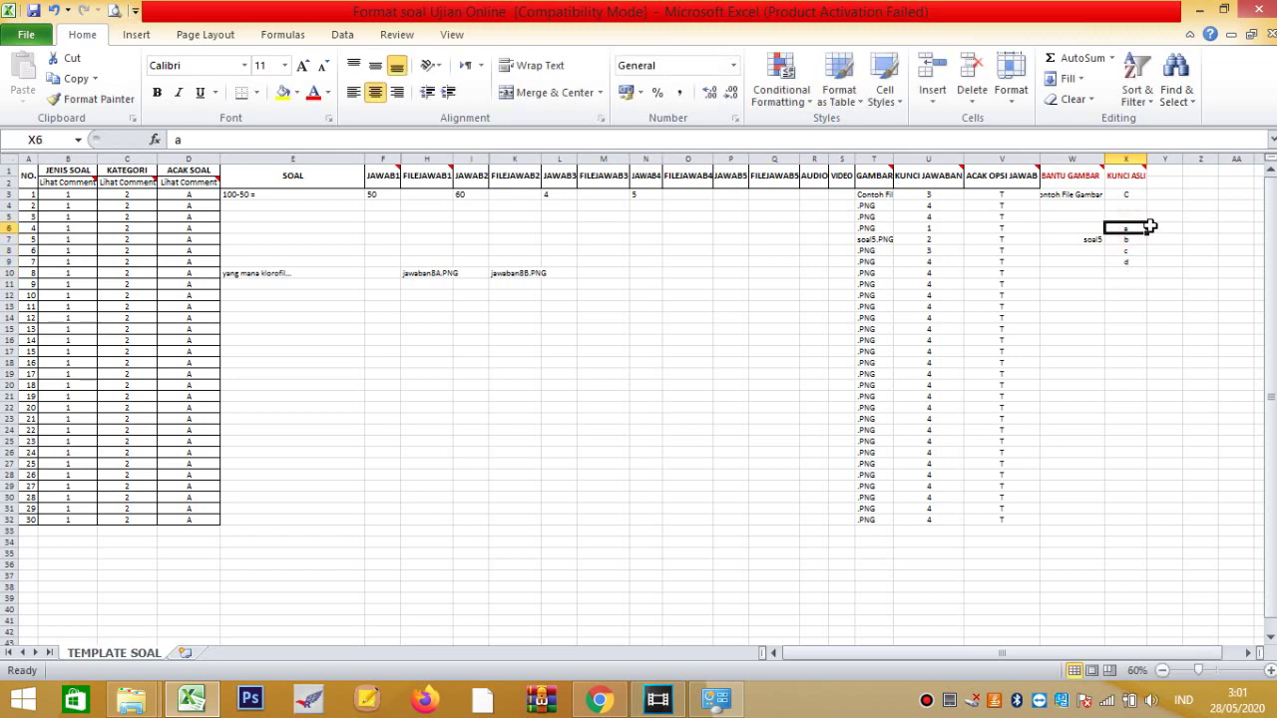
click(941, 229)
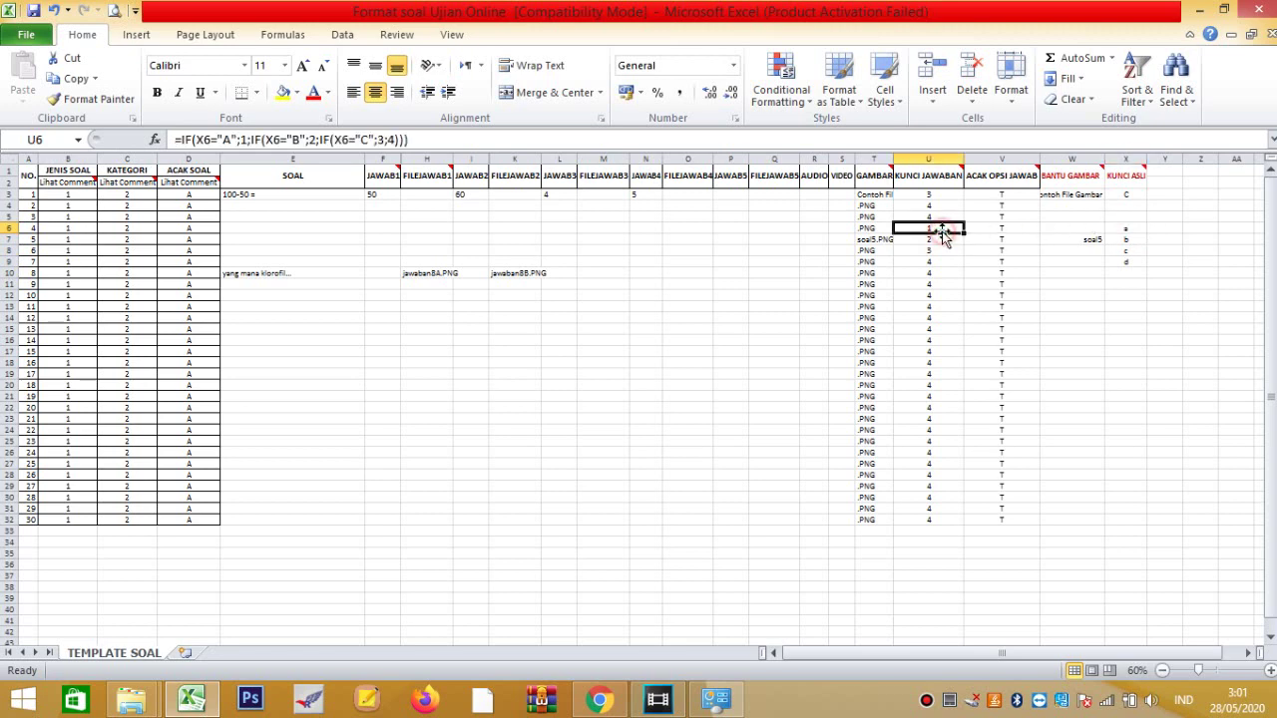
click(1127, 240)
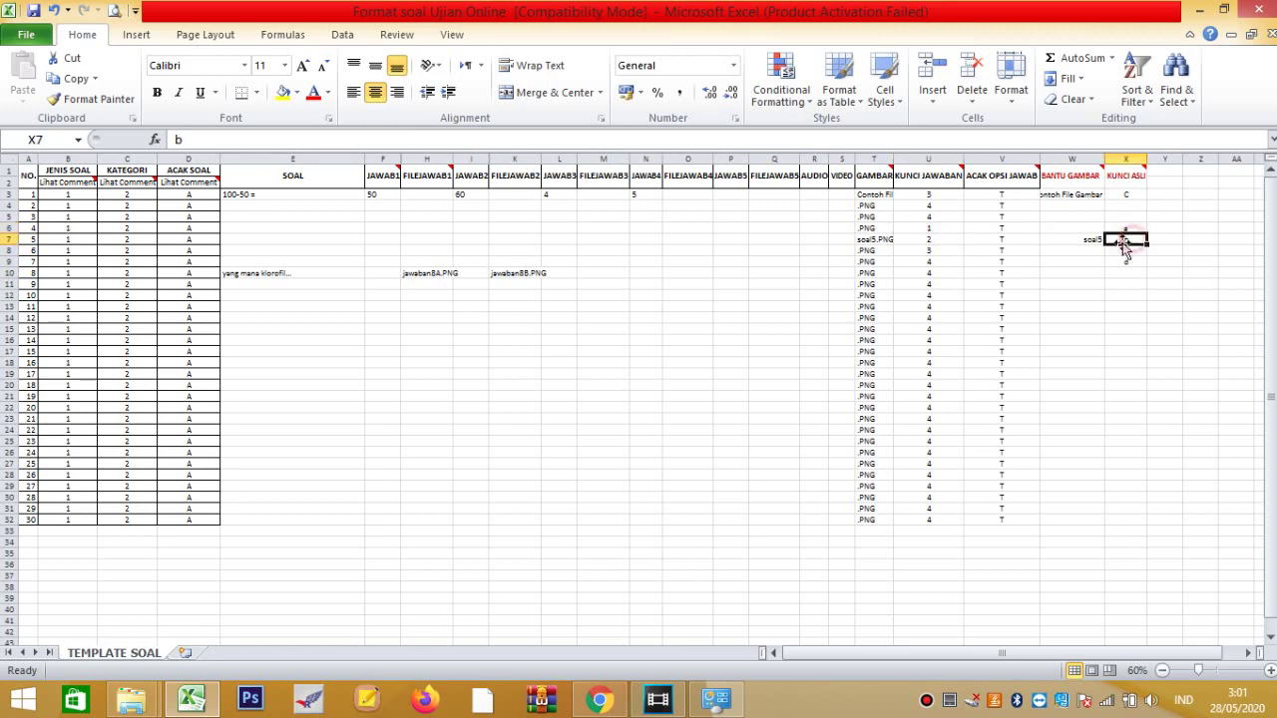
click(956, 240)
click(1125, 250)
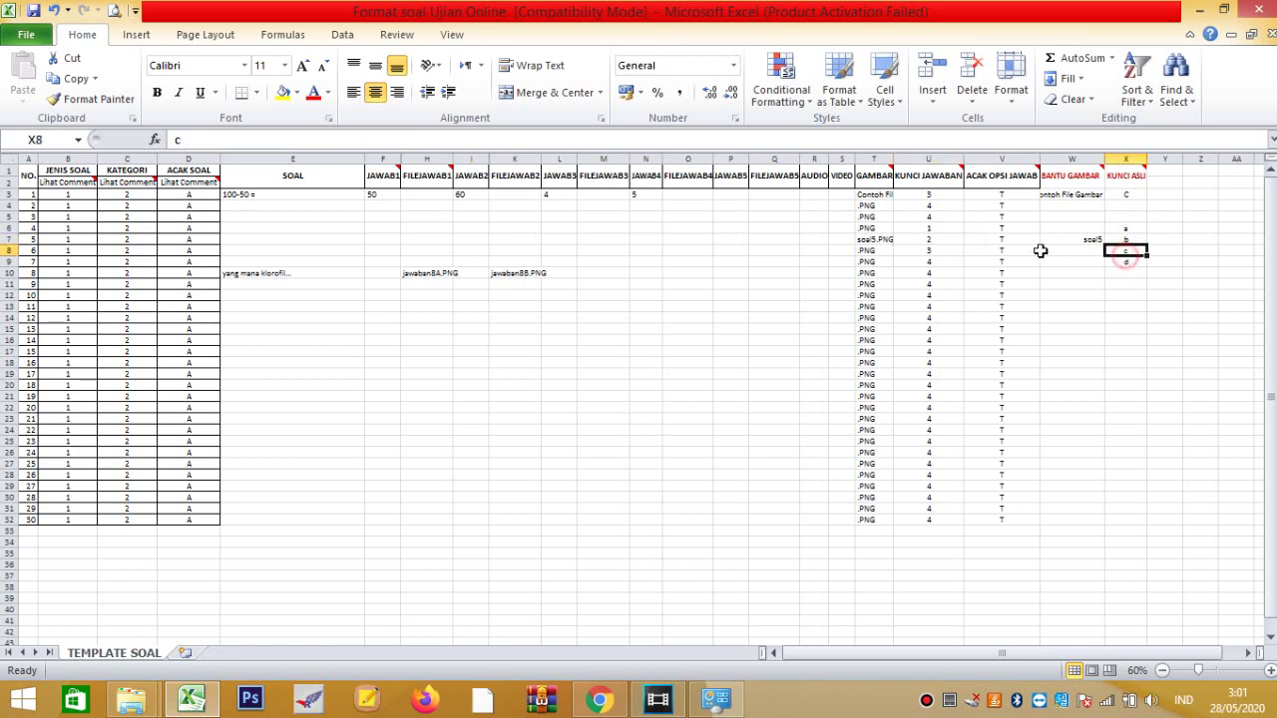
click(958, 250)
click(1125, 262)
click(954, 260)
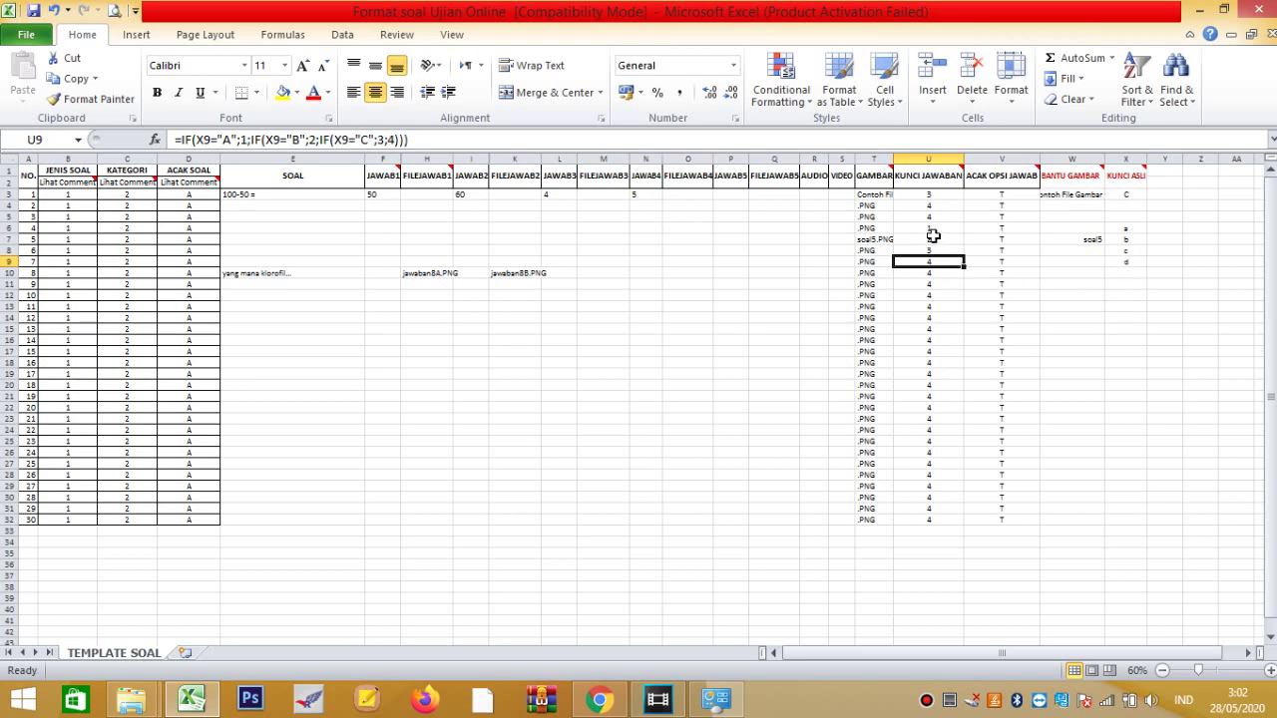
Compare the formula cells in GAMBAR and KUNCI JAWABAN with the manual entry columns BANTU GAMBAR and KUNCI ASLI.
click(870, 227)
click(897, 226)
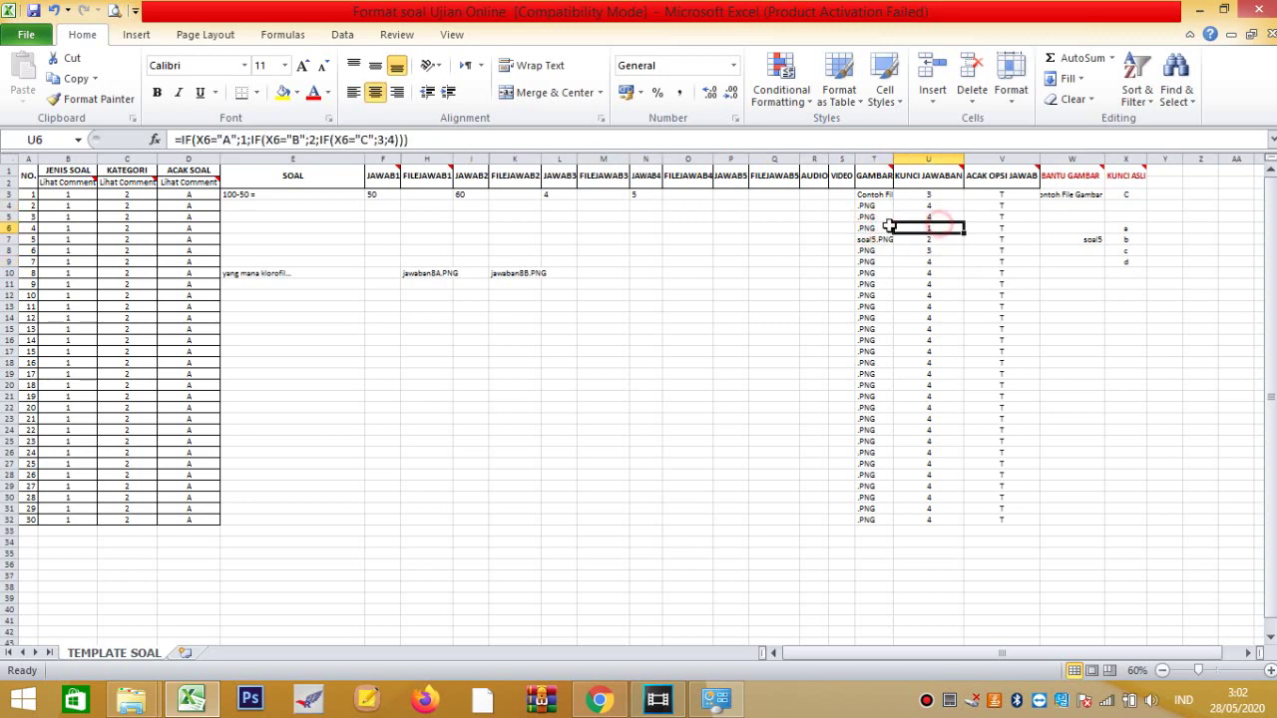
click(1080, 178)
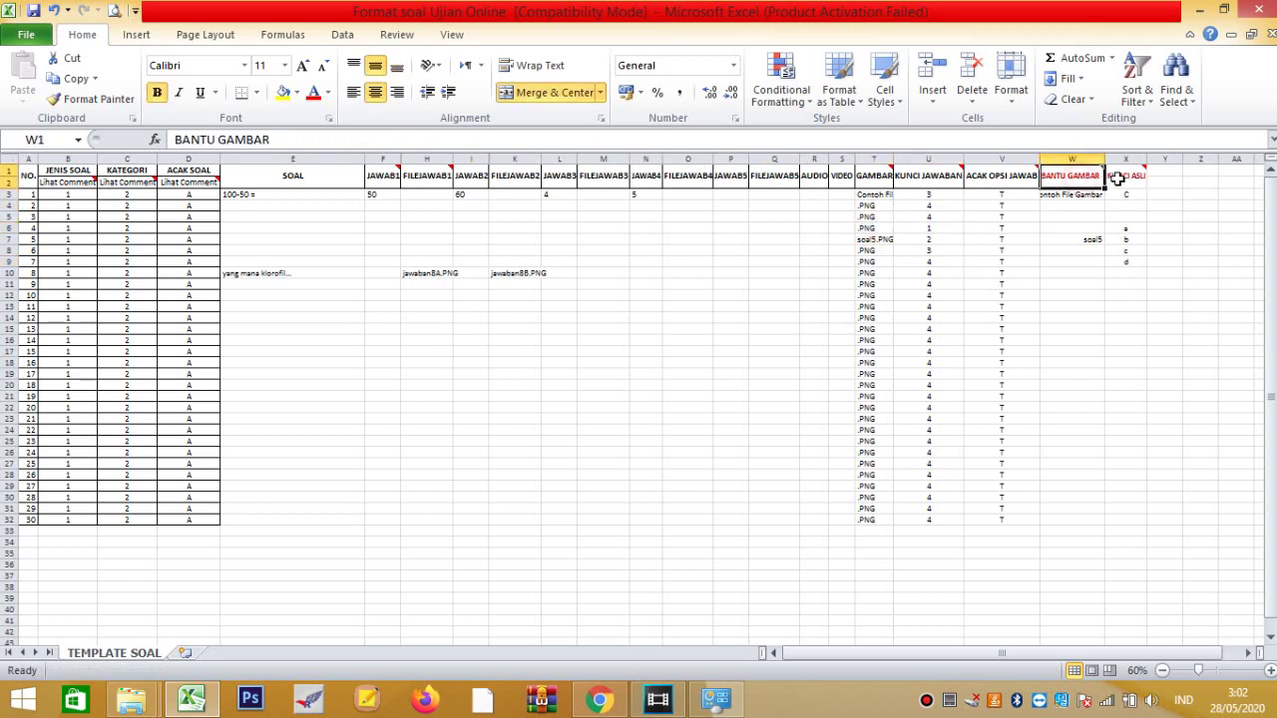
click(1121, 174)
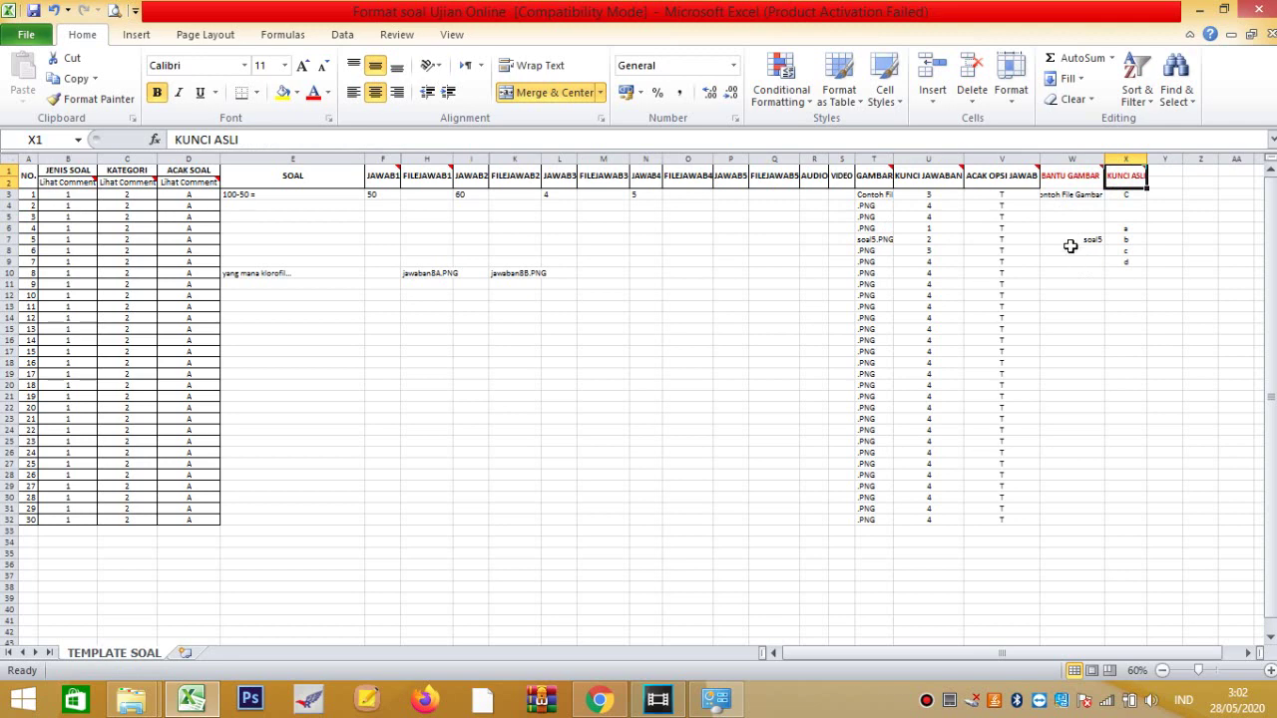
Examine the ACAK OPSI JAWAB header against the ACAK SOAL column and the first question's JAWAB1 option.
click(1018, 185)
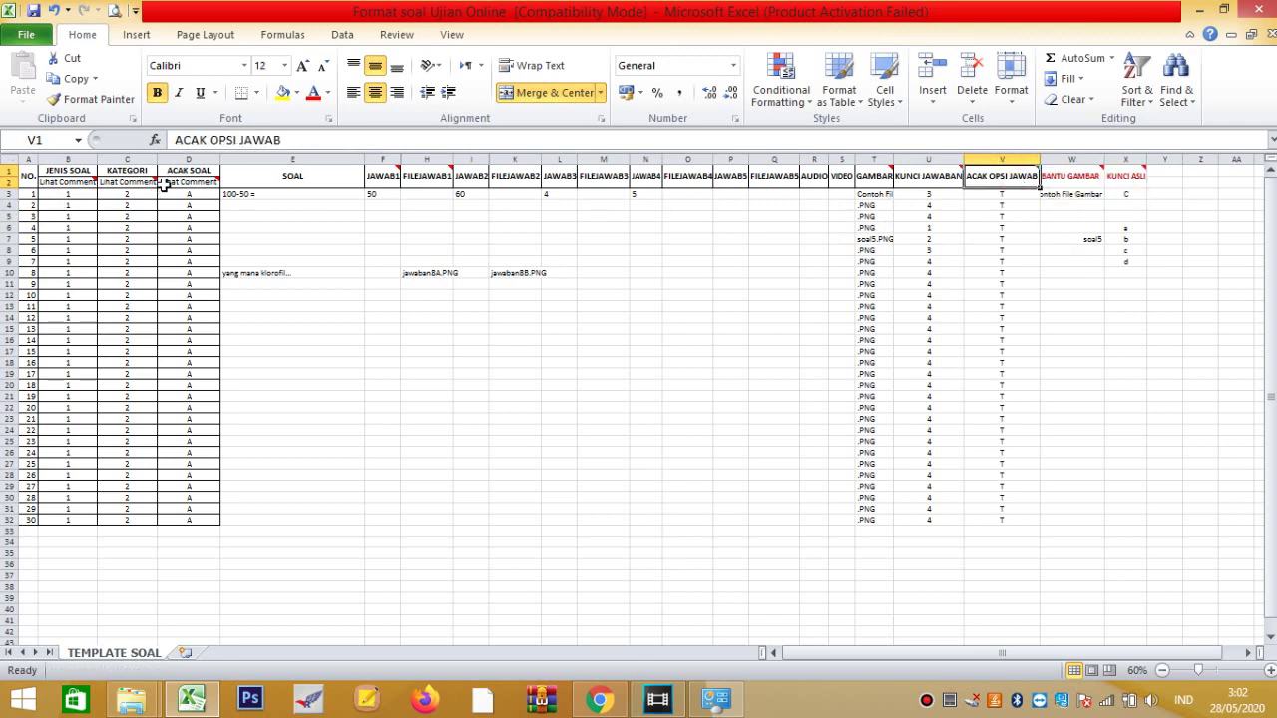
mouse_move(174, 184)
click(385, 193)
mouse_move(388, 177)
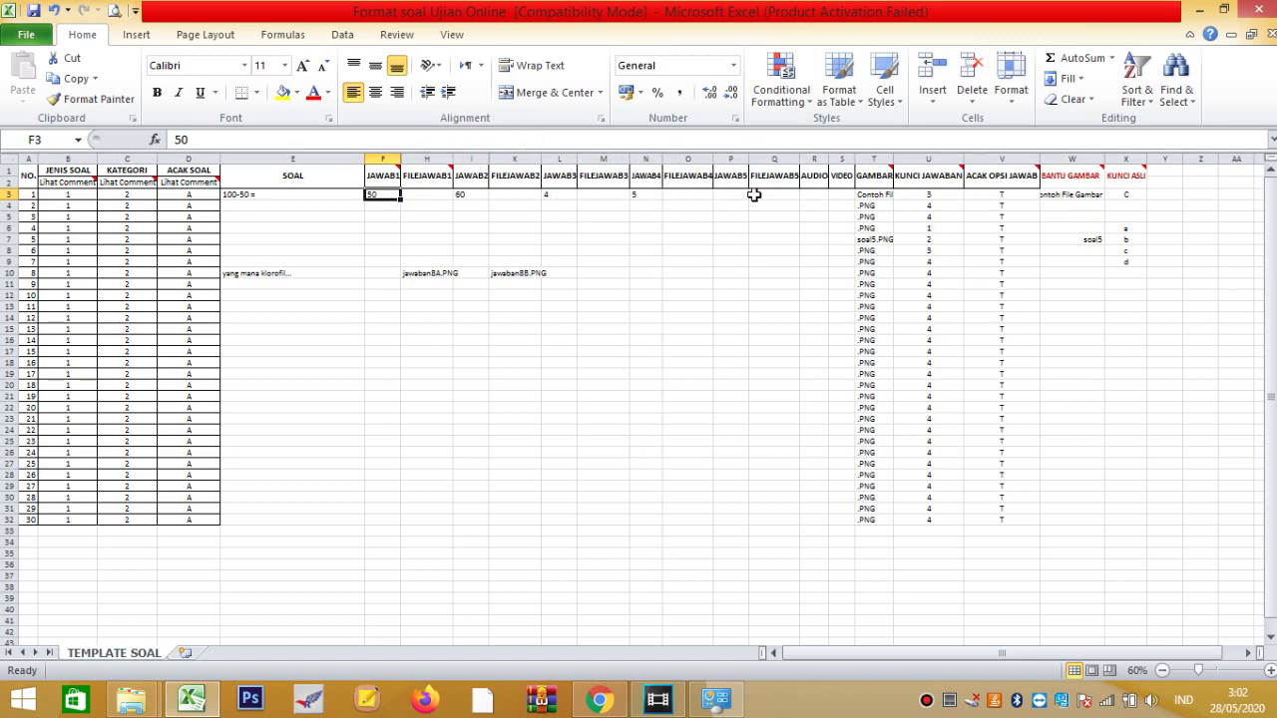
Check the ACAK OPSI JAWAB settings from the first question down through the remaining question rows.
click(990, 195)
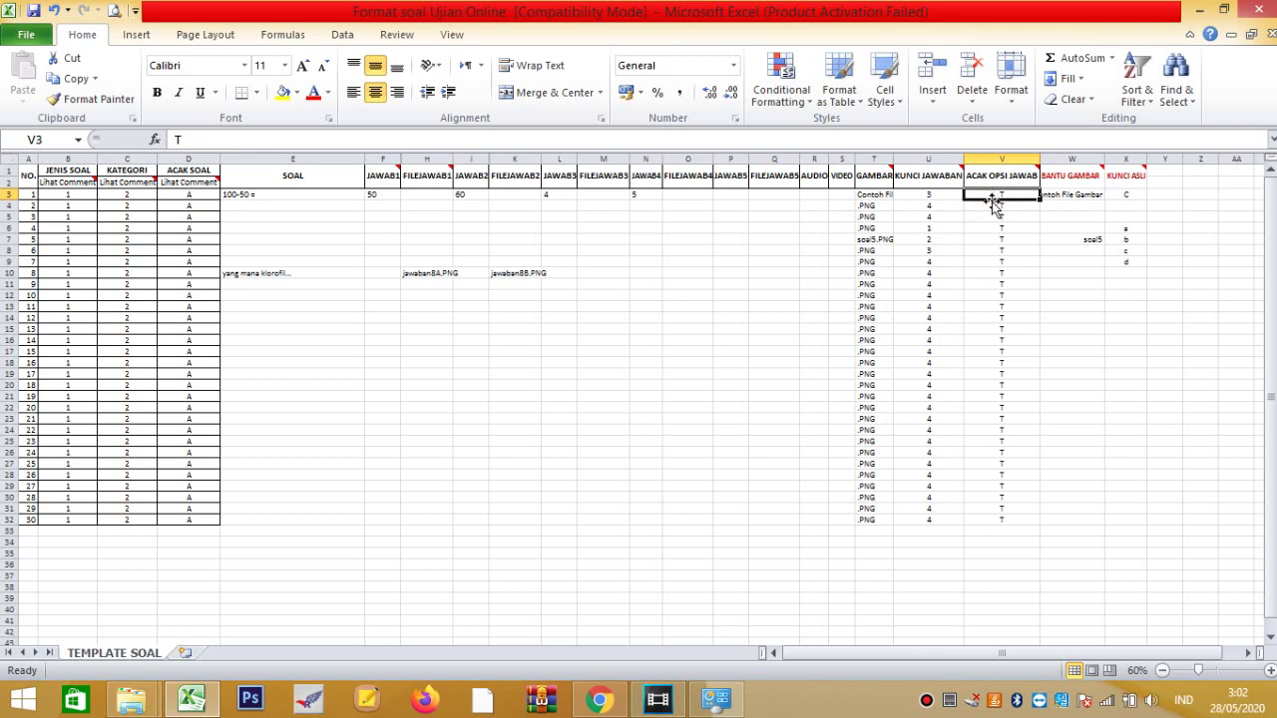
drag(1007, 416, 1007, 429)
click(1002, 328)
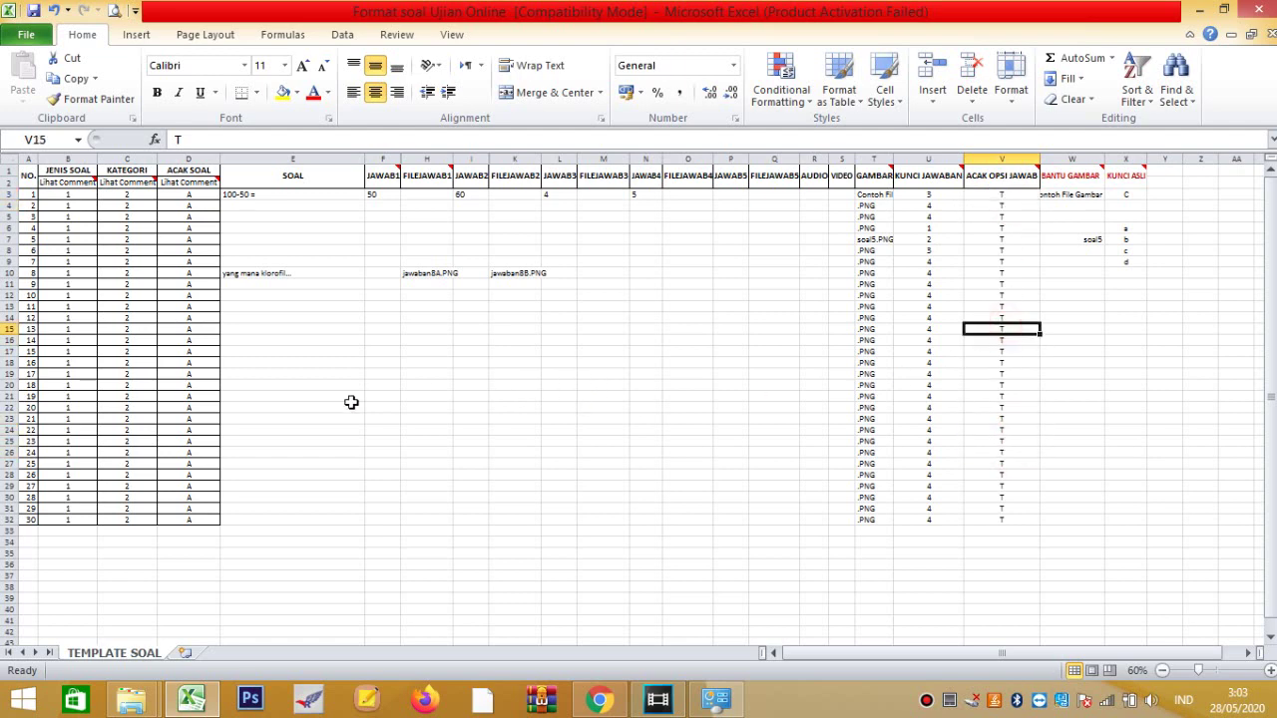
Save the workbook under the name Format soal Ujian Online - TIK.xls in the Konosuba folder, replacing the existing file.
click(26, 34)
click(45, 90)
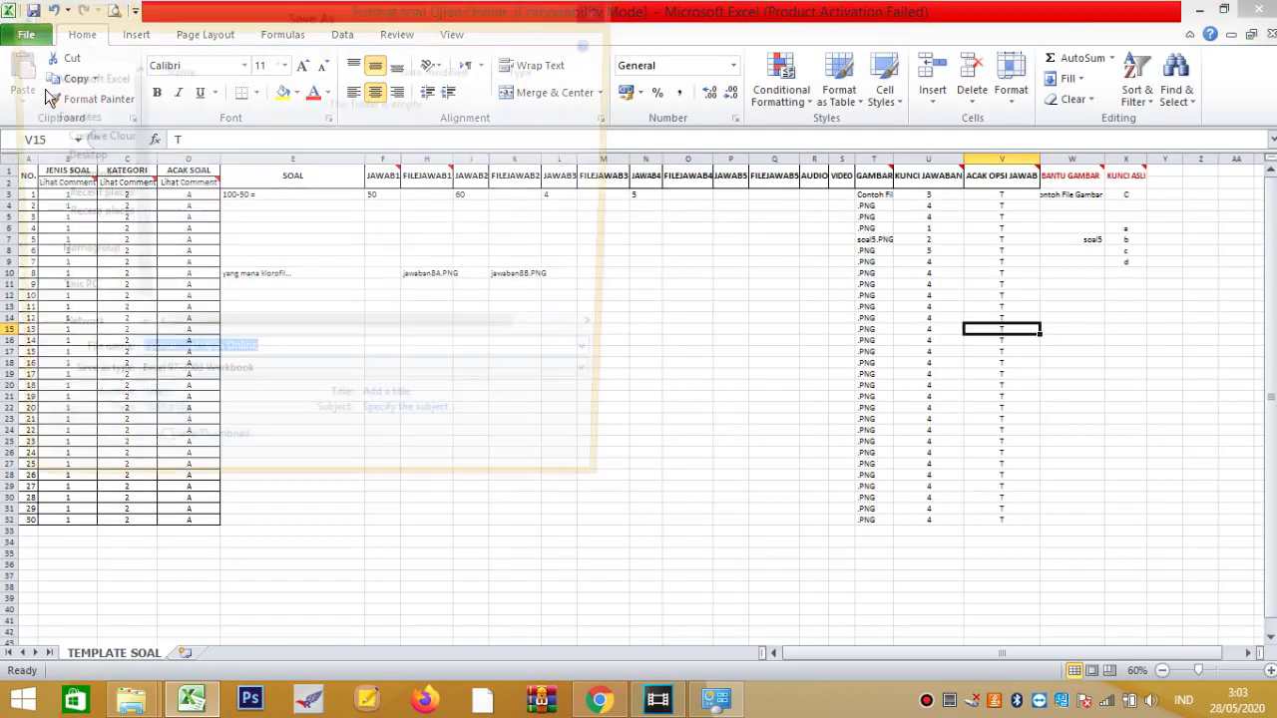
click(293, 303)
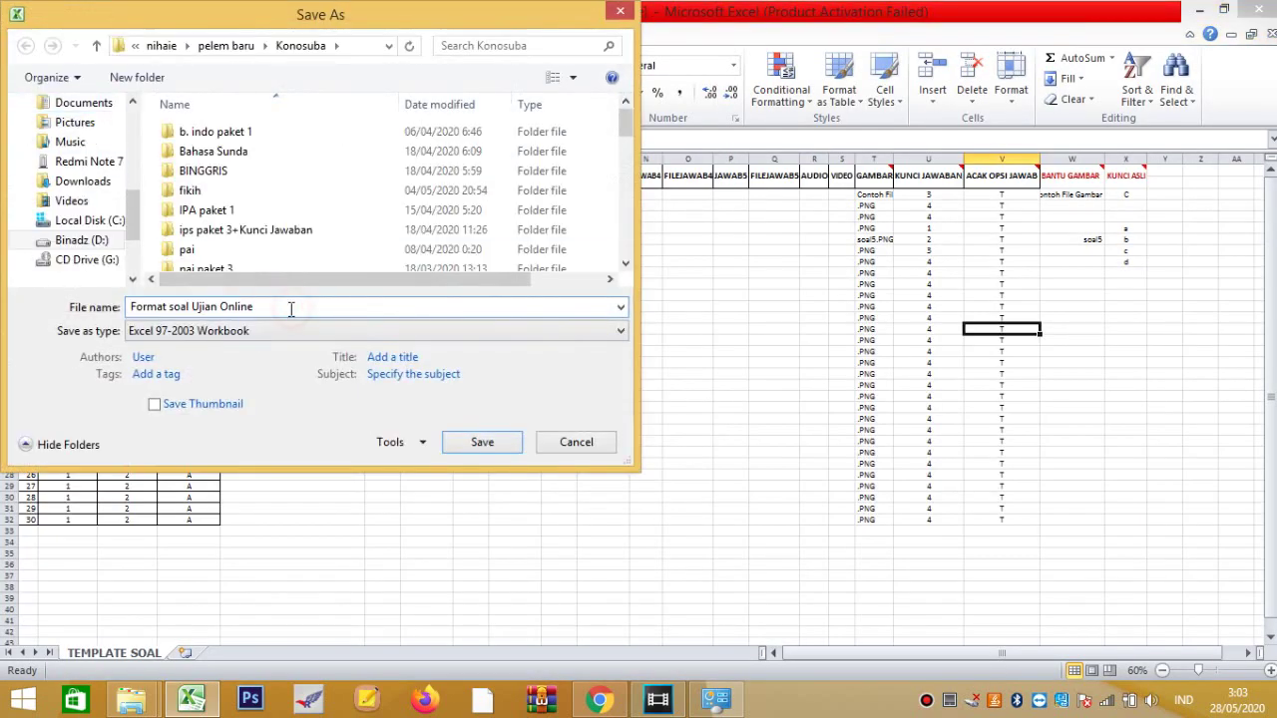
text(-)
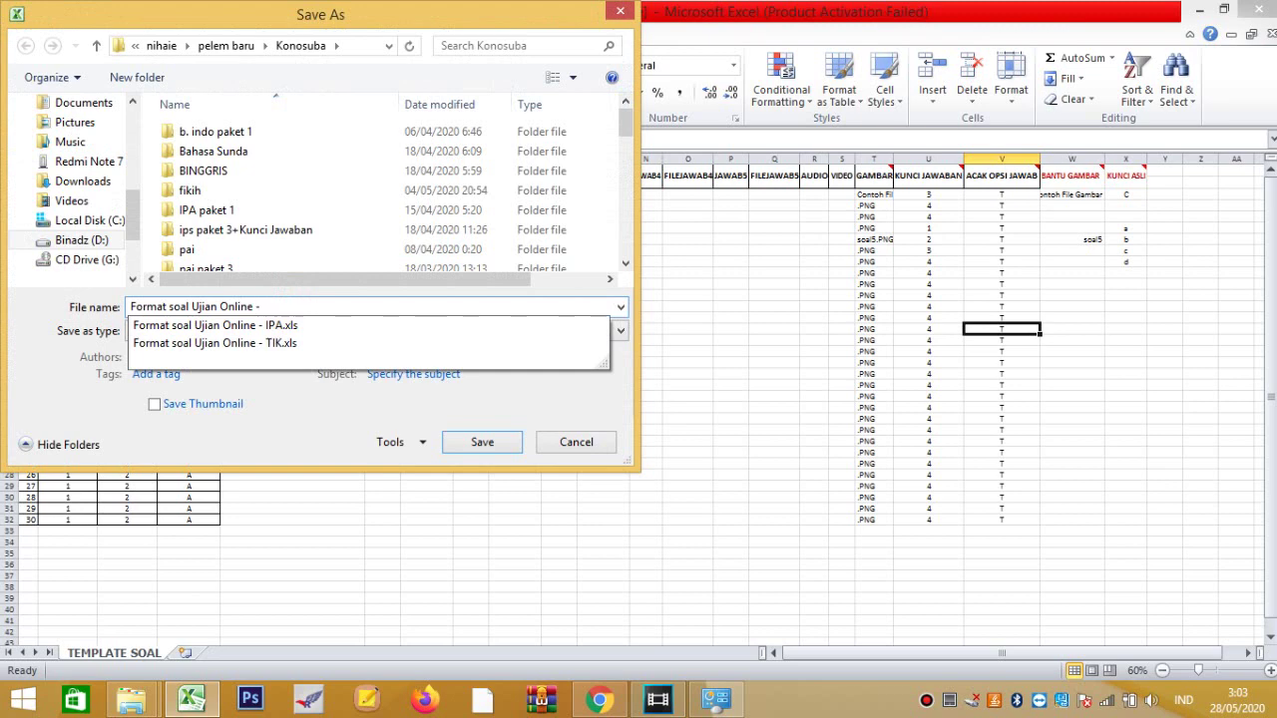
key(Down)
key(Down)
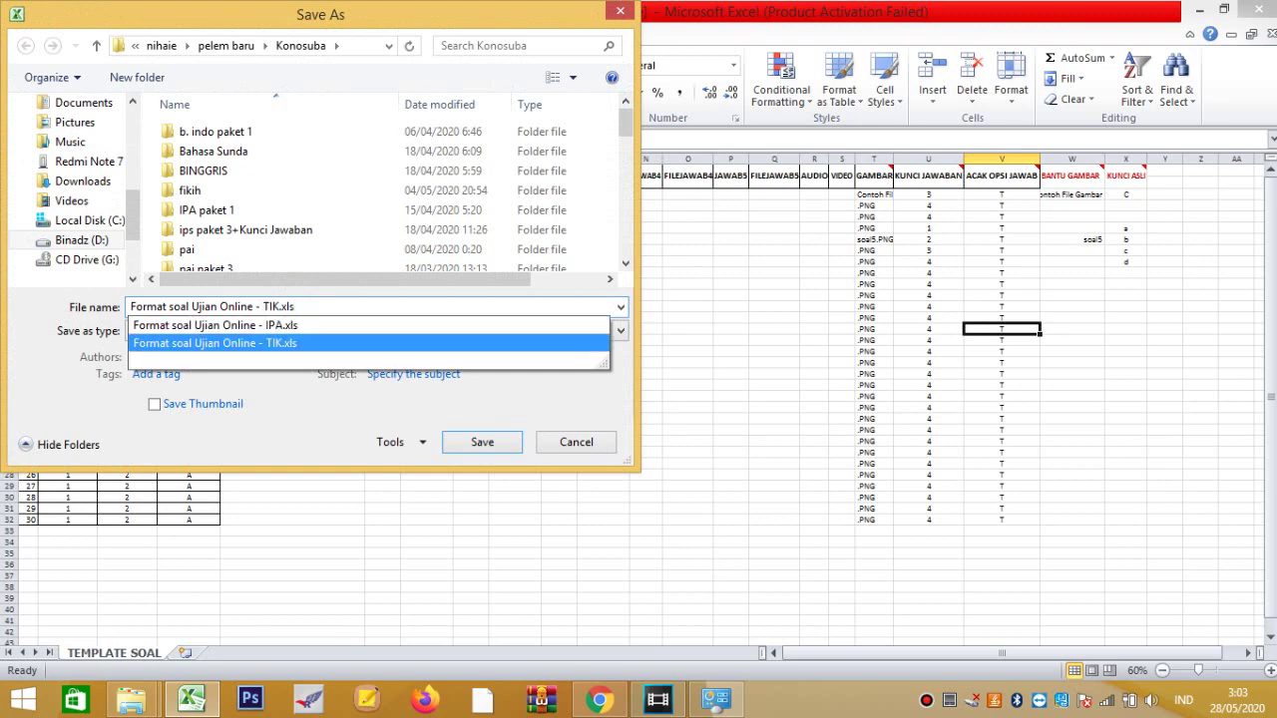
key(Return)
key(Left)
key(Return)
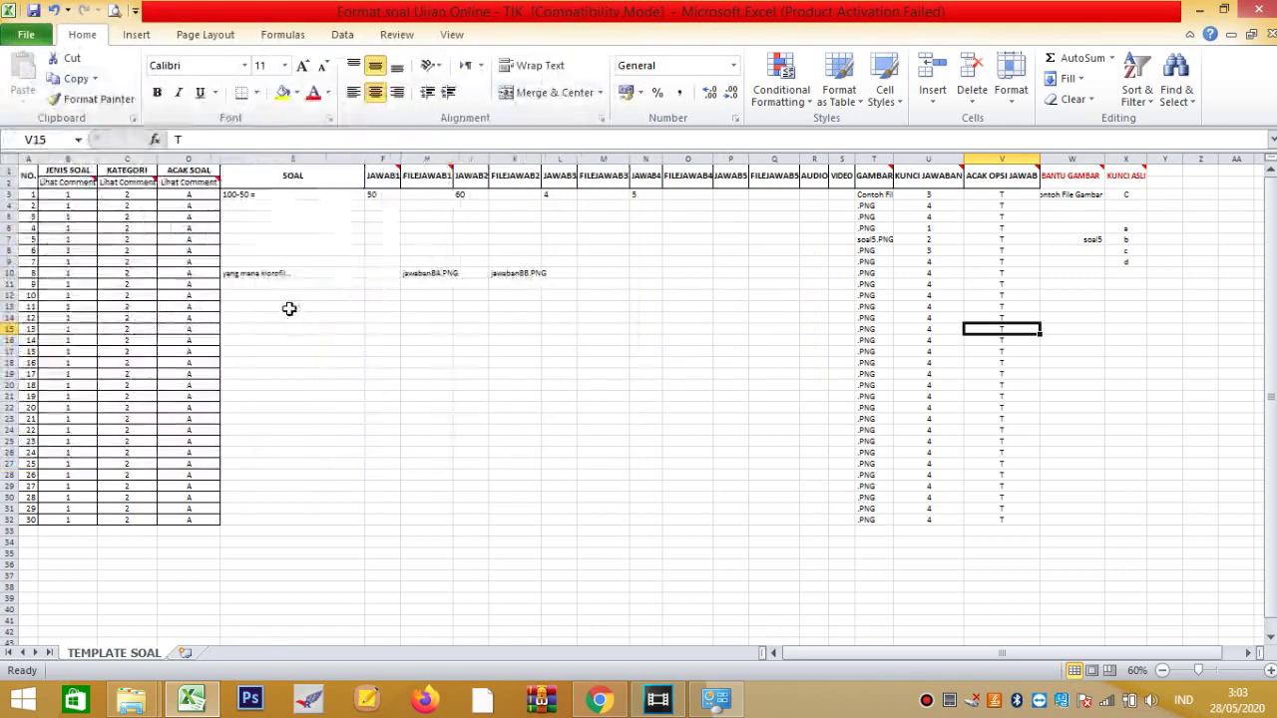